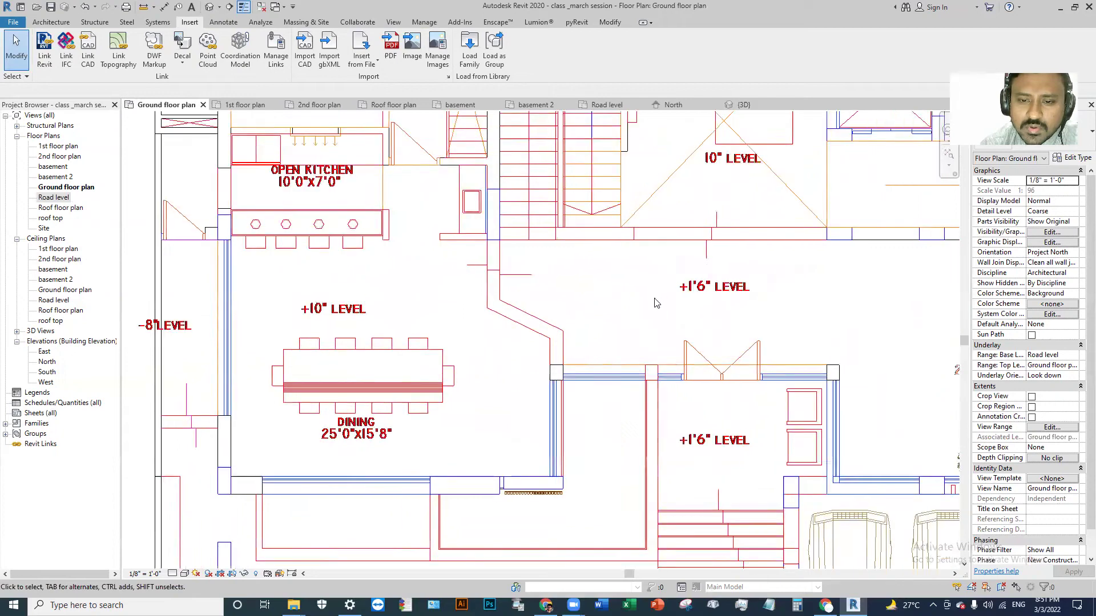
{"action": "scroll", "coordinate": [599, 320], "scroll_direction": "down", "scroll_amount": 2}
Select the ground floor plan.dwg import to inspect it as an Import Symbol, then deselect it.
{"action": "left_click", "coordinate": [734, 274]}
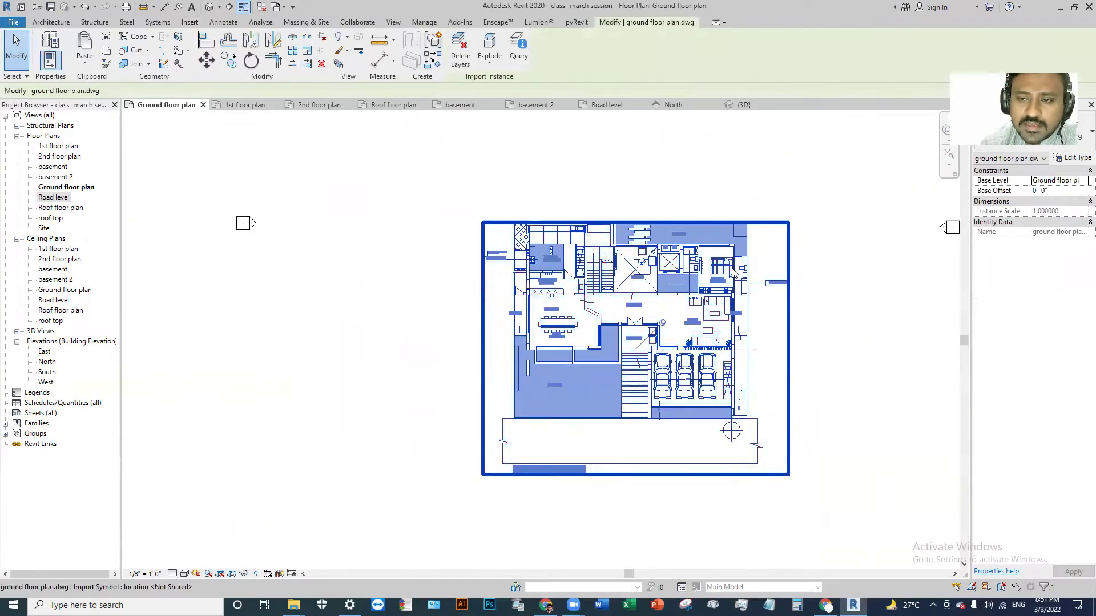
{"action": "scroll", "coordinate": [627, 274], "scroll_direction": "up", "scroll_amount": 1}
{"action": "scroll", "coordinate": [581, 251], "scroll_direction": "up", "scroll_amount": 1}
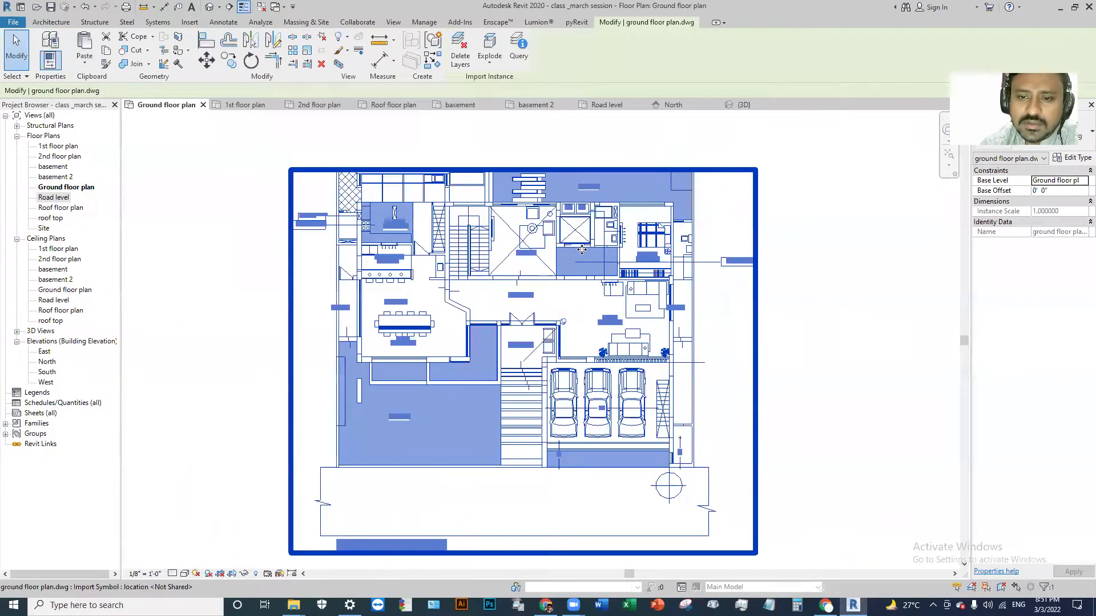
{"action": "left_click", "coordinate": [819, 336]}
{"action": "left_click", "coordinate": [613, 249]}
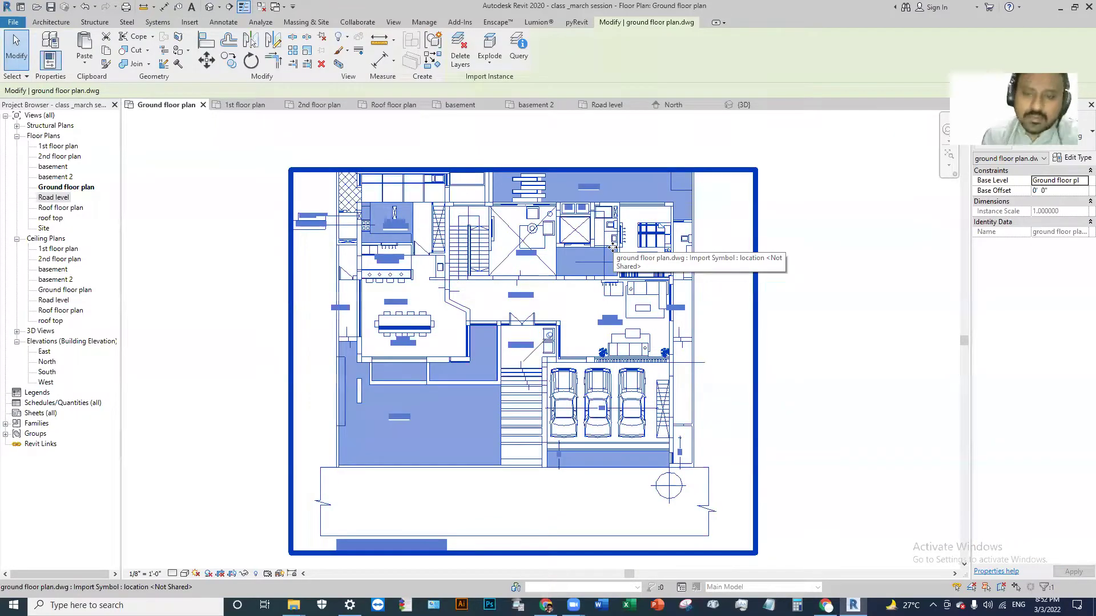
{"action": "key", "text": "Escape"}
{"action": "scroll", "coordinate": [473, 261], "scroll_direction": "up", "scroll_amount": 1}
{"action": "scroll", "coordinate": [473, 261], "scroll_direction": "up", "scroll_amount": 3}
{"action": "scroll", "coordinate": [435, 323], "scroll_direction": "up", "scroll_amount": 4}
{"action": "scroll", "coordinate": [451, 337], "scroll_direction": "down", "scroll_amount": 3}
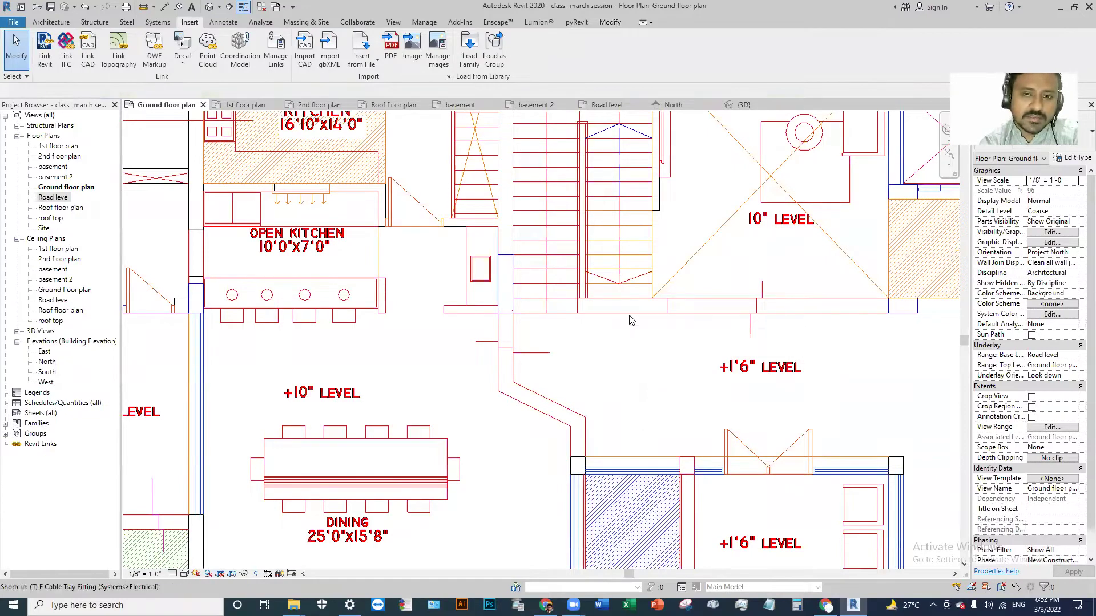
Toggle Thin Lines (TL) repeatedly to compare heavy printed lineweights with thin linework.
{"action": "key", "text": "t"}
{"action": "key", "text": "l"}
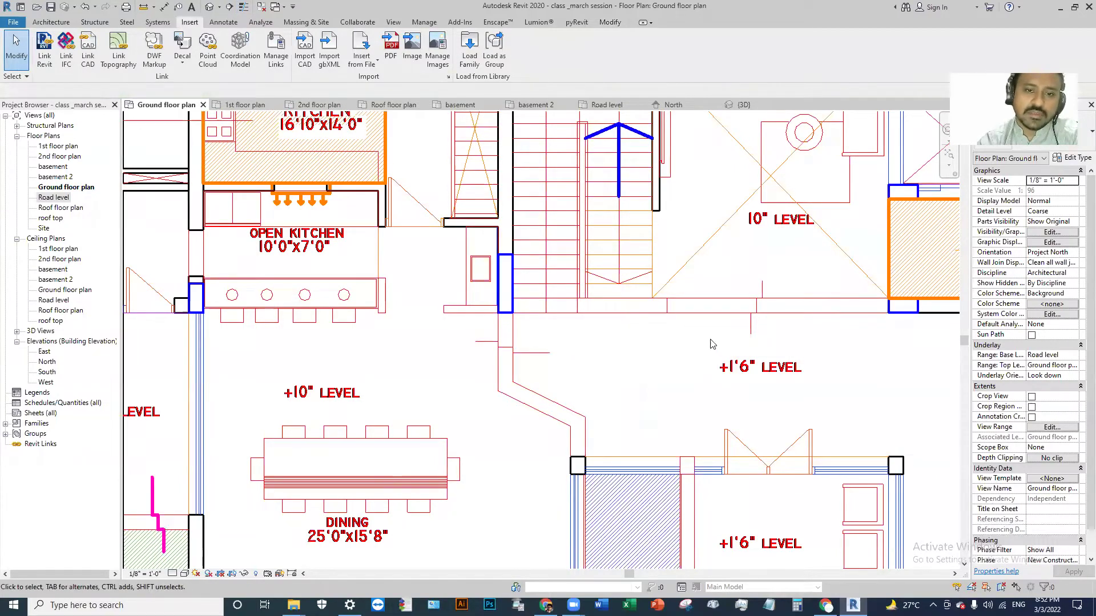
{"action": "scroll", "coordinate": [712, 345], "scroll_direction": "down", "scroll_amount": 3}
{"action": "scroll", "coordinate": [589, 167], "scroll_direction": "up", "scroll_amount": 2}
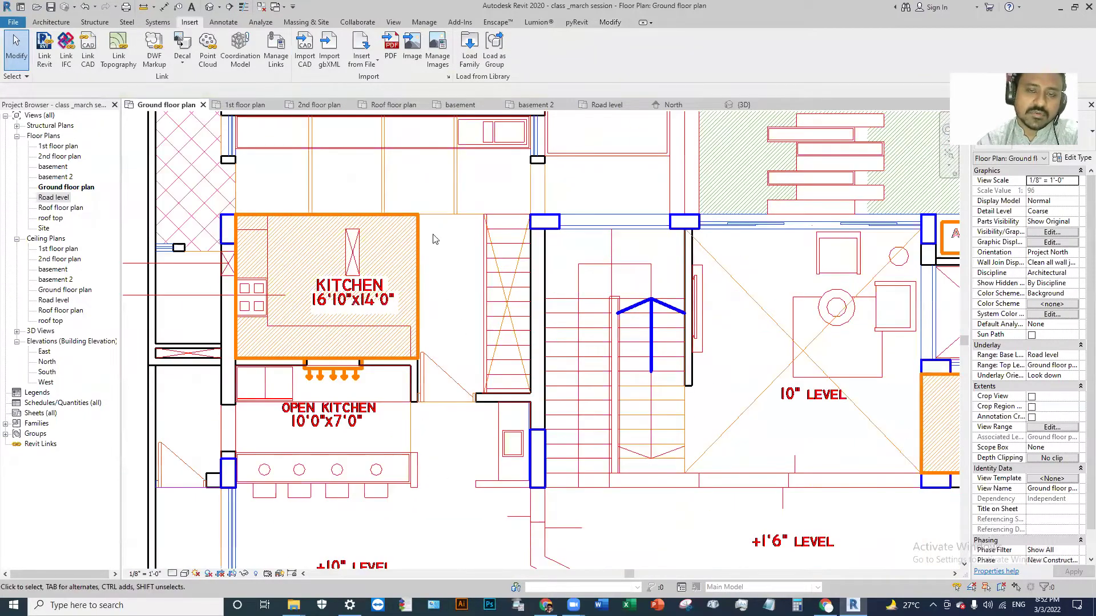
{"action": "scroll", "coordinate": [426, 259], "scroll_direction": "down", "scroll_amount": 2}
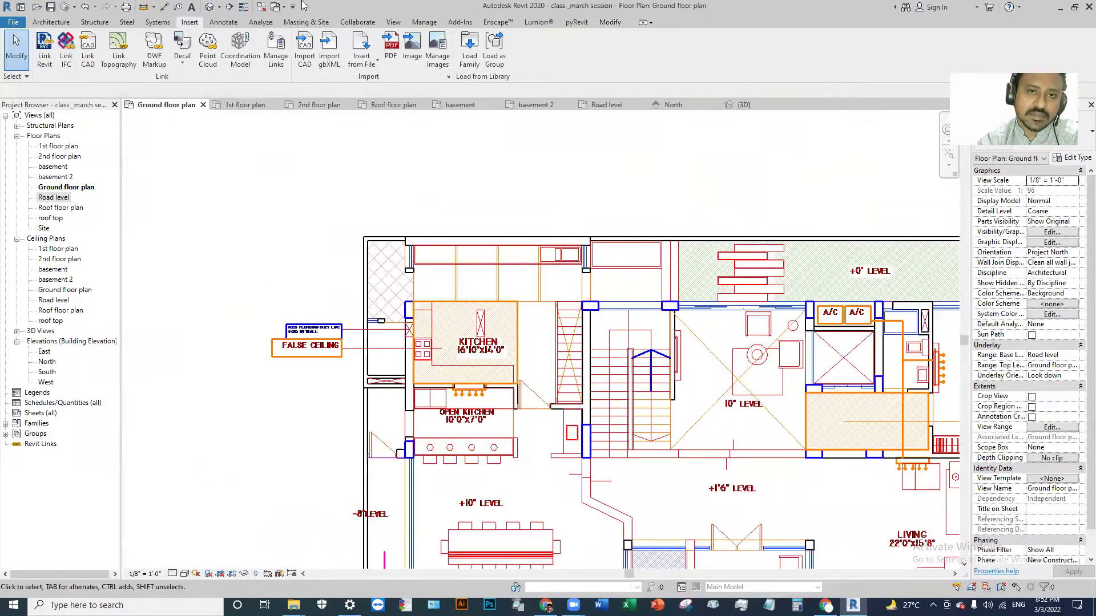
{"action": "left_click", "coordinate": [242, 8]}
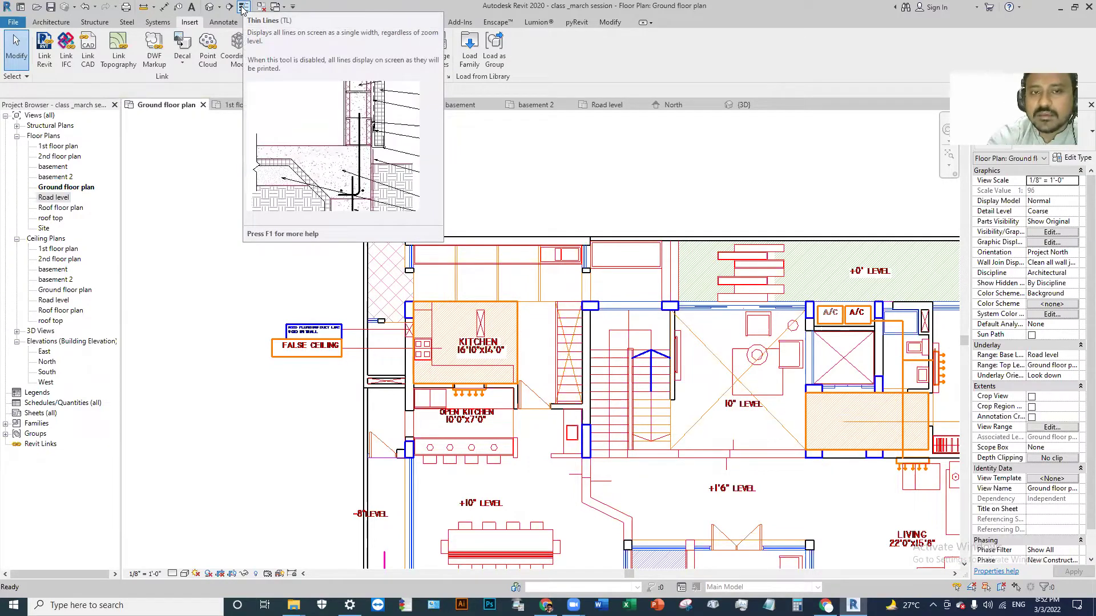
{"action": "left_click", "coordinate": [243, 8]}
{"action": "left_click", "coordinate": [242, 8]}
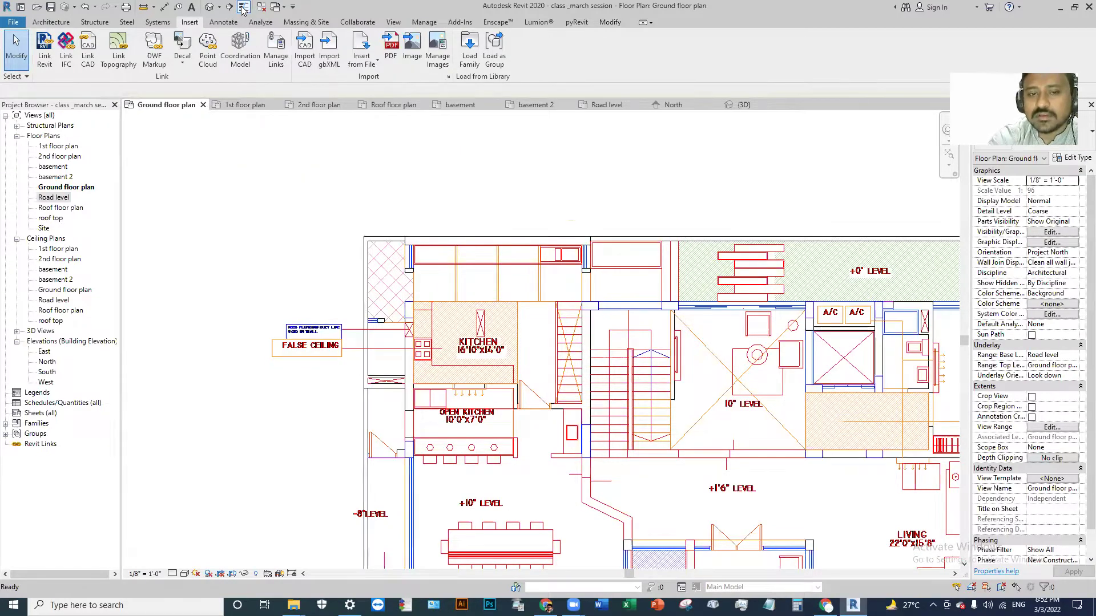
{"action": "left_click", "coordinate": [243, 8]}
{"action": "left_click", "coordinate": [243, 8]}
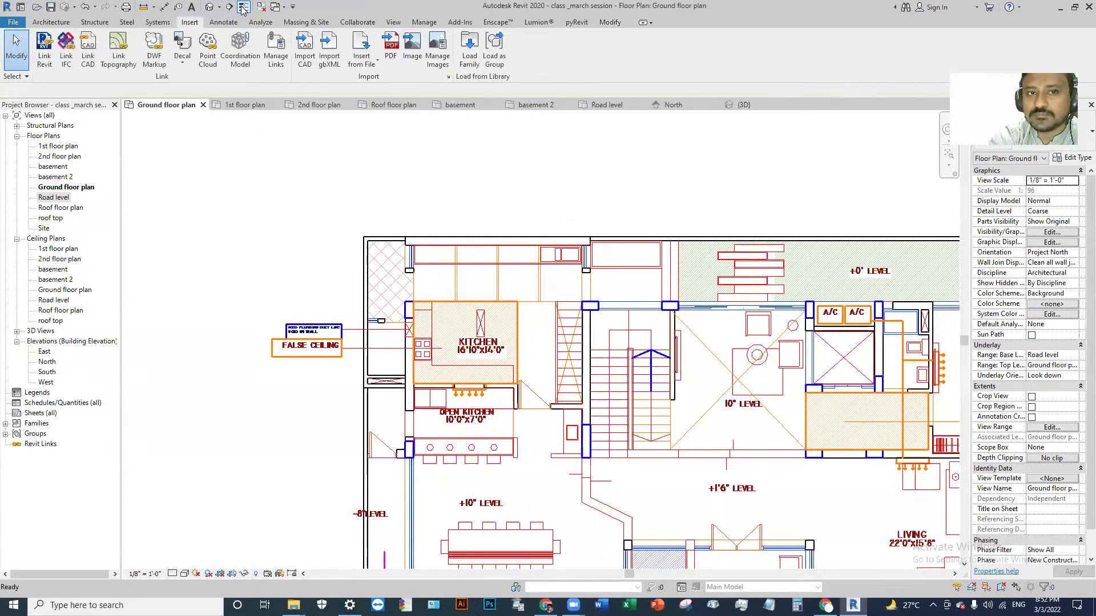
{"action": "scroll", "coordinate": [472, 270], "scroll_direction": "down", "scroll_amount": 1}
{"action": "middle_click_drag", "start_coordinate": [411, 331], "coordinate": [472, 271]}
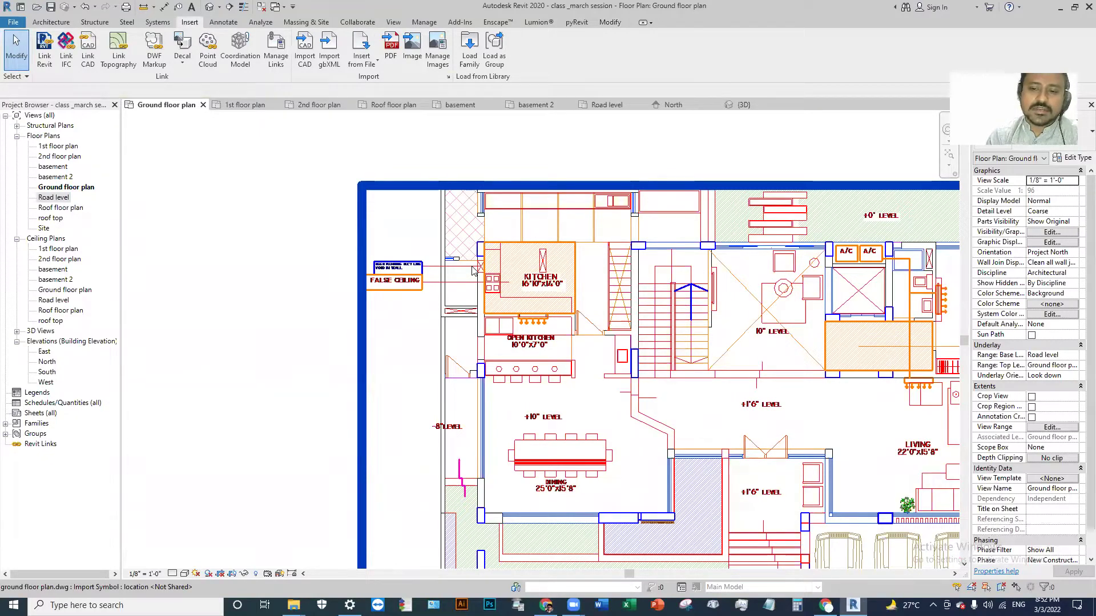
Deselect the DWG and zoom out to frame the whole plan and its GROUND FLOOR PLAN title.
{"action": "left_click", "coordinate": [367, 311]}
{"action": "scroll", "coordinate": [596, 227], "scroll_direction": "down", "scroll_amount": 2}
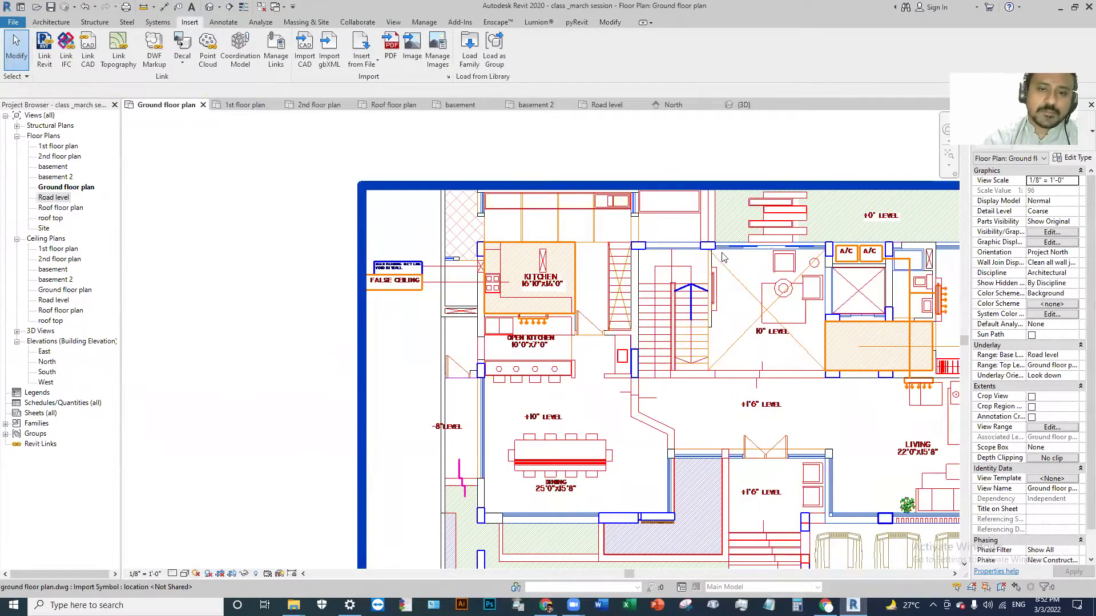
{"action": "scroll", "coordinate": [595, 226], "scroll_direction": "down", "scroll_amount": 3}
{"action": "scroll", "coordinate": [409, 306], "scroll_direction": "down", "scroll_amount": 2}
{"action": "scroll", "coordinate": [365, 240], "scroll_direction": "up", "scroll_amount": 3}
{"action": "middle_click_drag", "start_coordinate": [365, 234], "coordinate": [453, 240]}
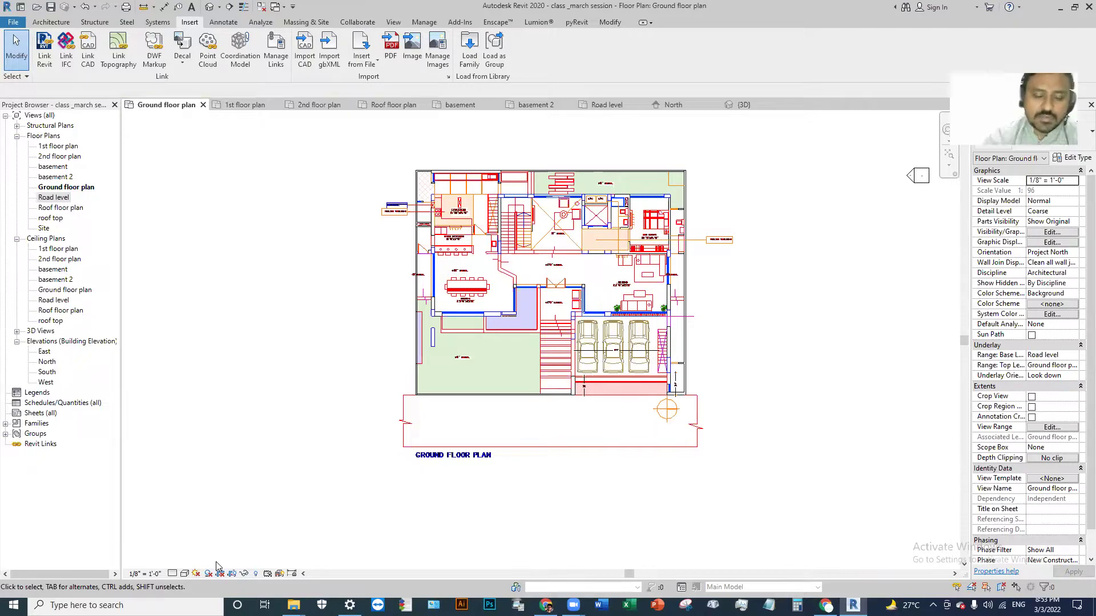
Open Visibility/Graphic Overrides with VG and move the dialog aside to reveal the plan.
{"action": "key", "text": "v"}
{"action": "key", "text": "g"}
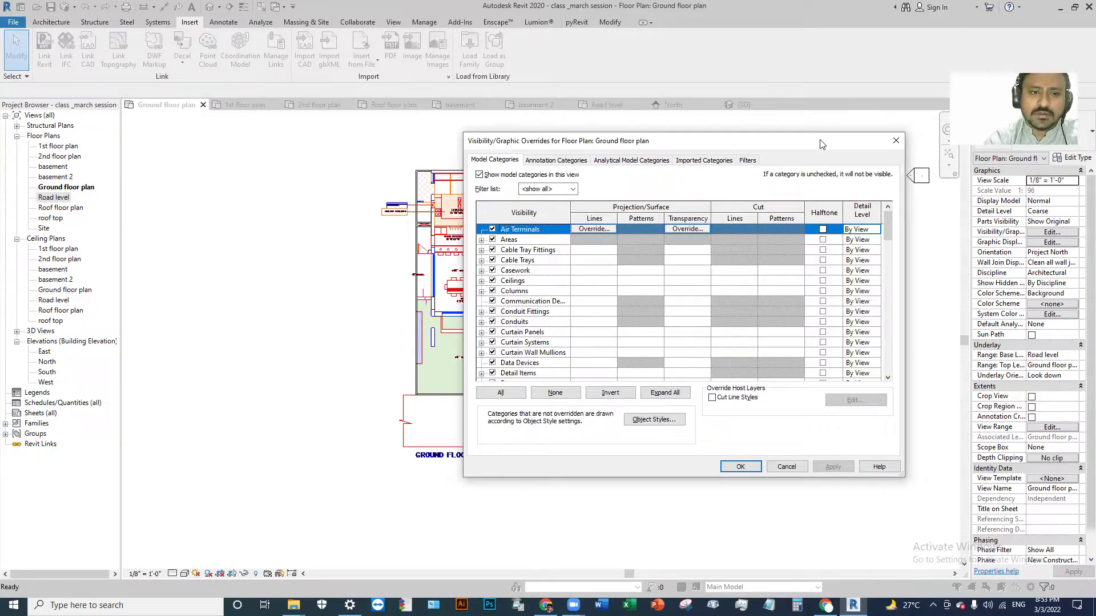
{"action": "left_click_drag", "start_coordinate": [821, 144], "coordinate": [732, 106]}
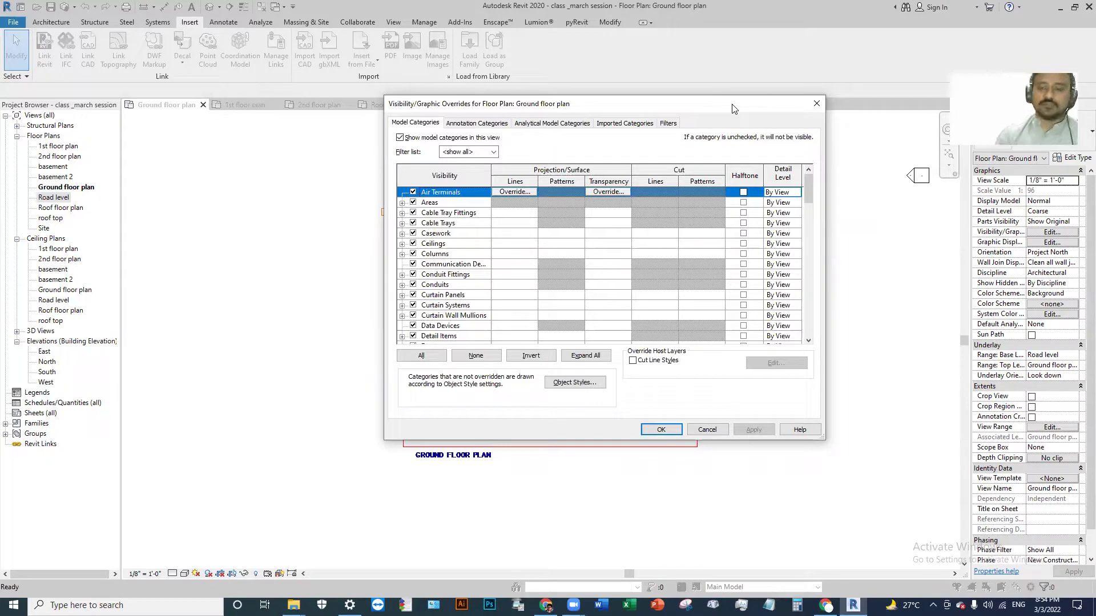
{"action": "mouse_move", "coordinate": [733, 108]}
{"action": "left_mouse_down"}
{"action": "mouse_move", "coordinate": [708, 110]}
{"action": "mouse_move", "coordinate": [880, 93]}
{"action": "left_mouse_up"}
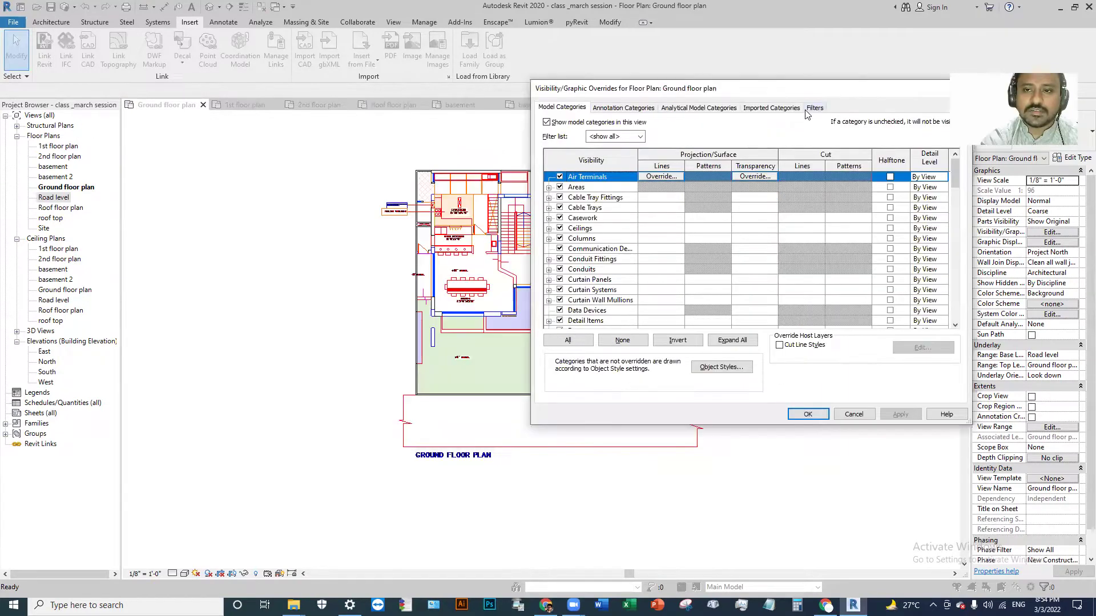
Show Imported Categories and expand ground floor plan.dwg to list its layers.
{"action": "left_click", "coordinate": [752, 112]}
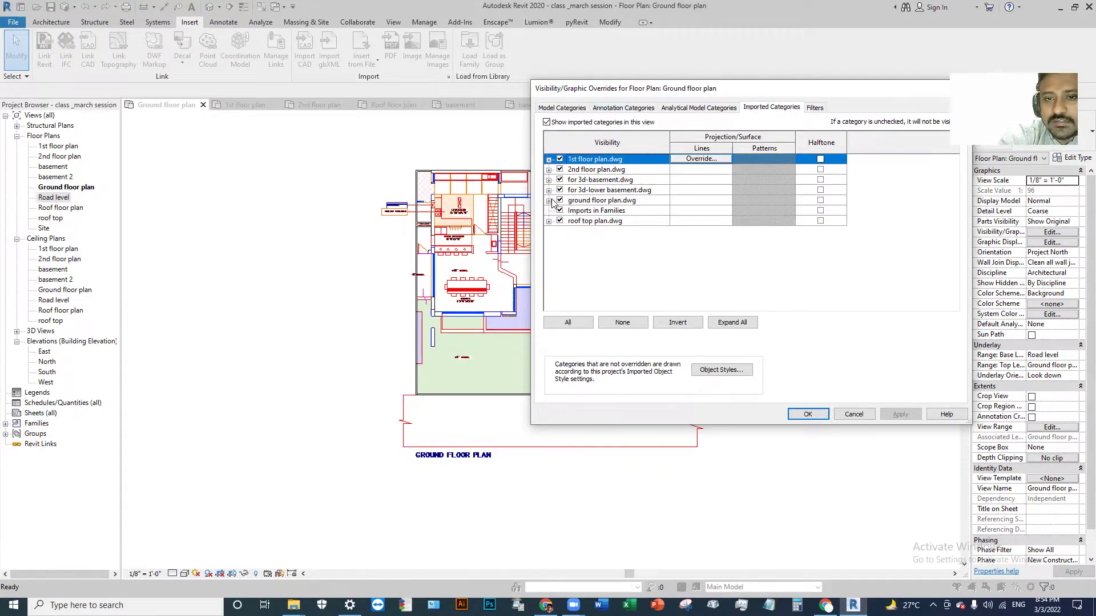
{"action": "left_click", "coordinate": [548, 201]}
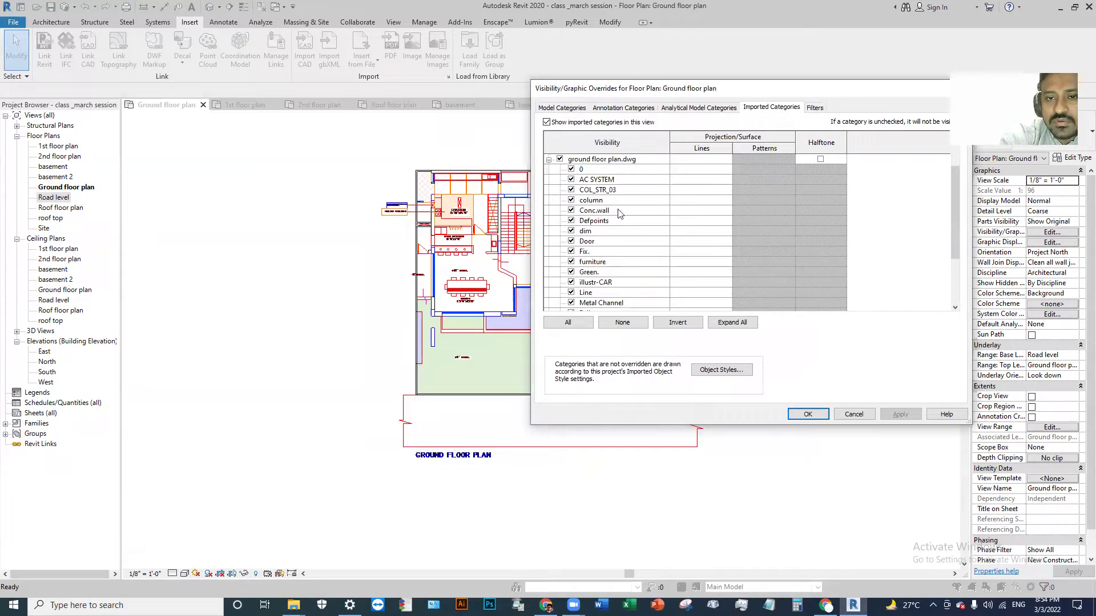
{"action": "scroll", "coordinate": [641, 222], "scroll_direction": "up", "scroll_amount": 1}
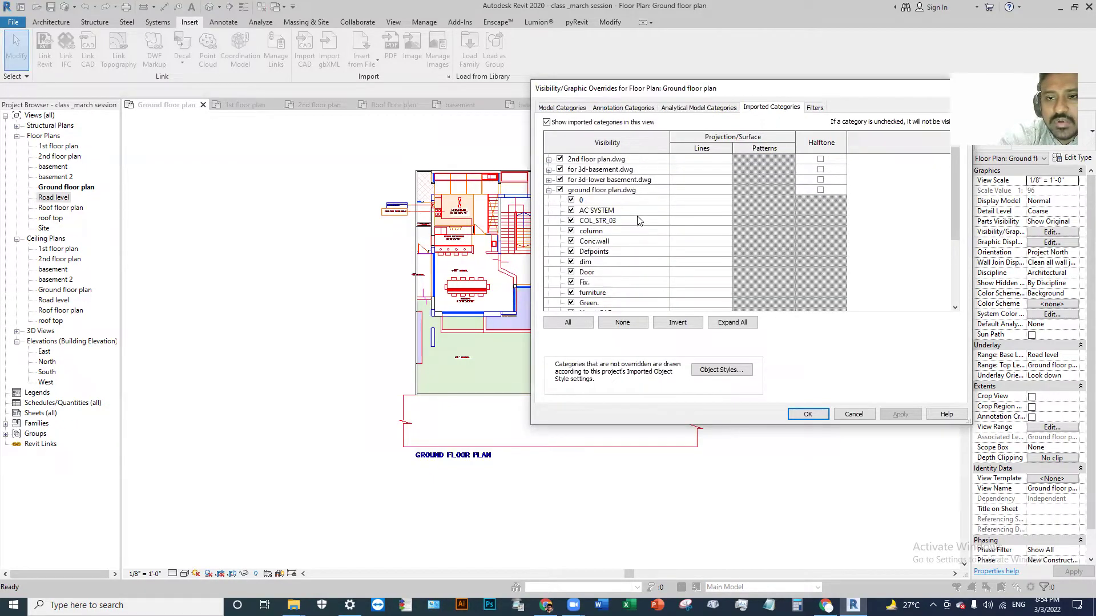
{"action": "scroll", "coordinate": [640, 221], "scroll_direction": "down", "scroll_amount": 2}
{"action": "scroll", "coordinate": [639, 221], "scroll_direction": "down", "scroll_amount": 1}
{"action": "scroll", "coordinate": [639, 220], "scroll_direction": "down", "scroll_amount": 1}
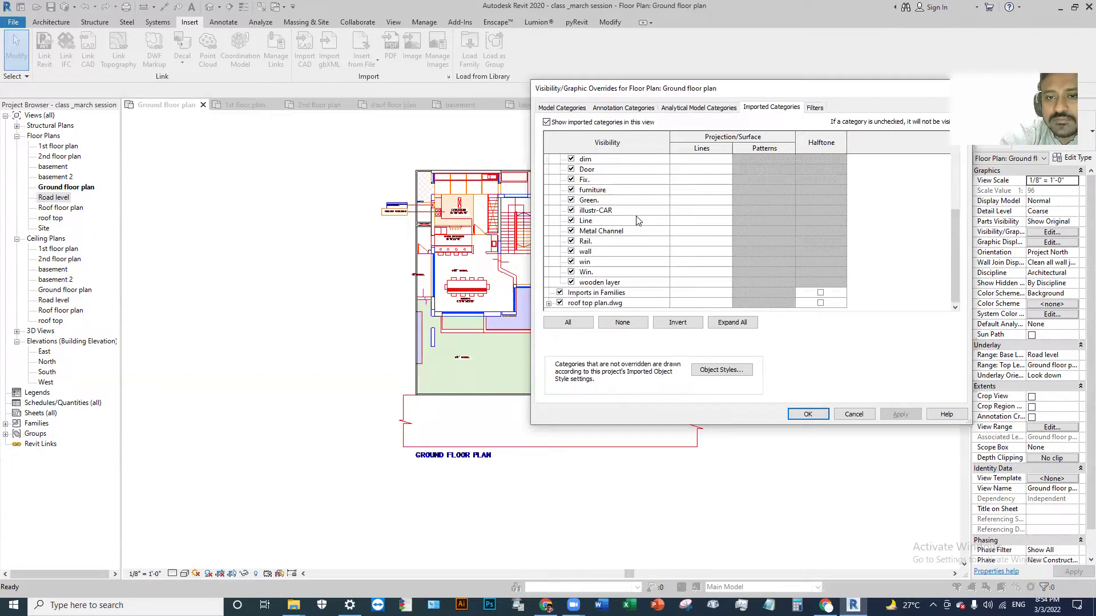
{"action": "scroll", "coordinate": [638, 221], "scroll_direction": "up", "scroll_amount": 2}
{"action": "scroll", "coordinate": [635, 219], "scroll_direction": "up", "scroll_amount": 3}
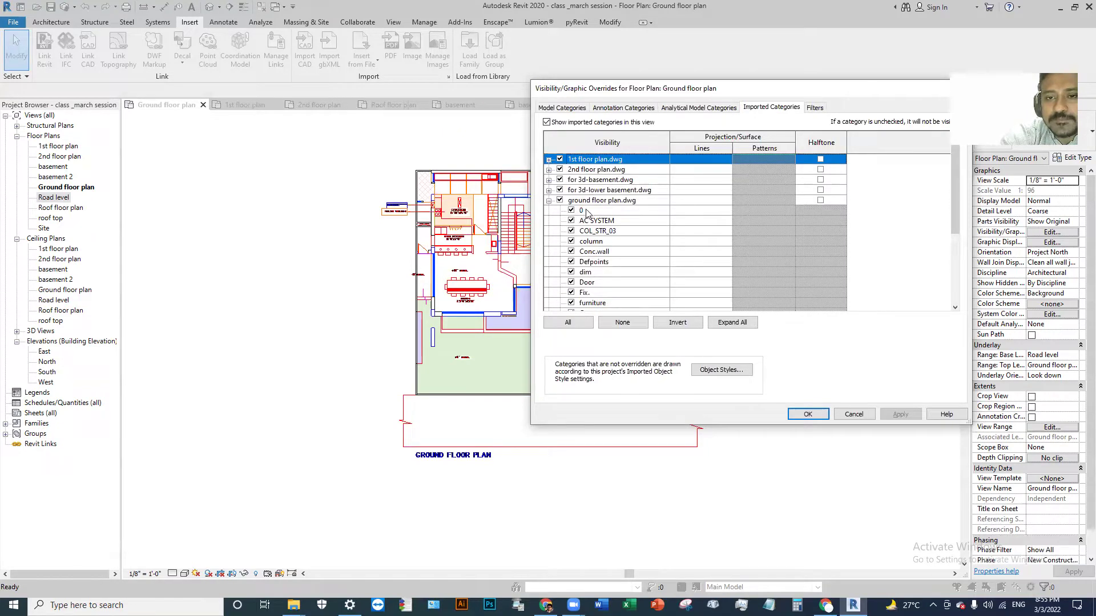
Hide the ground floor plan.dwg underlay and apply, then make it visible again.
{"action": "left_click", "coordinate": [560, 200]}
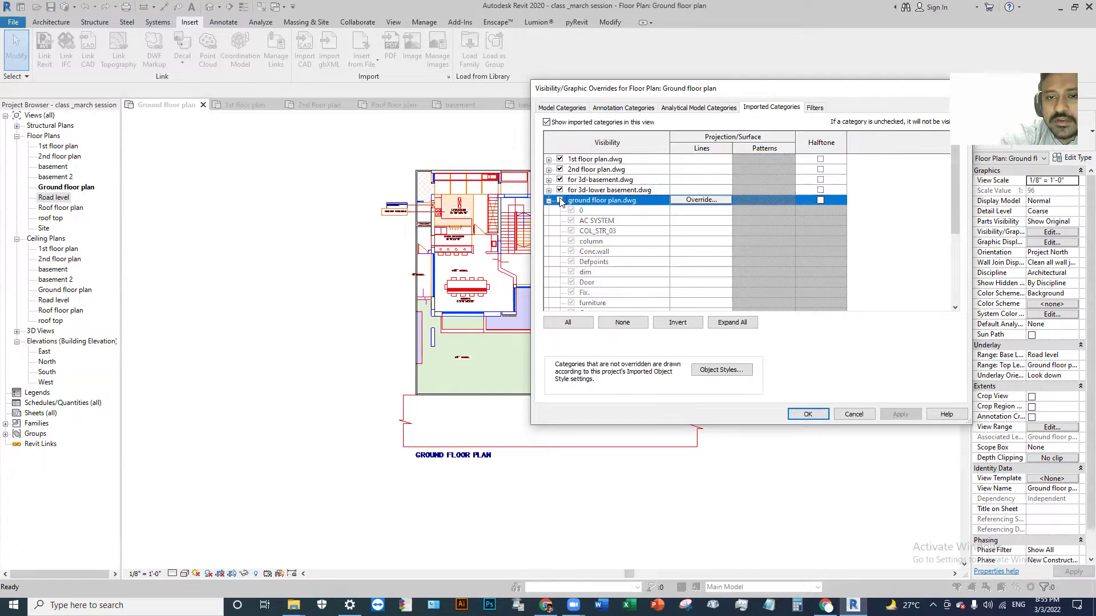
{"action": "left_click", "coordinate": [901, 415]}
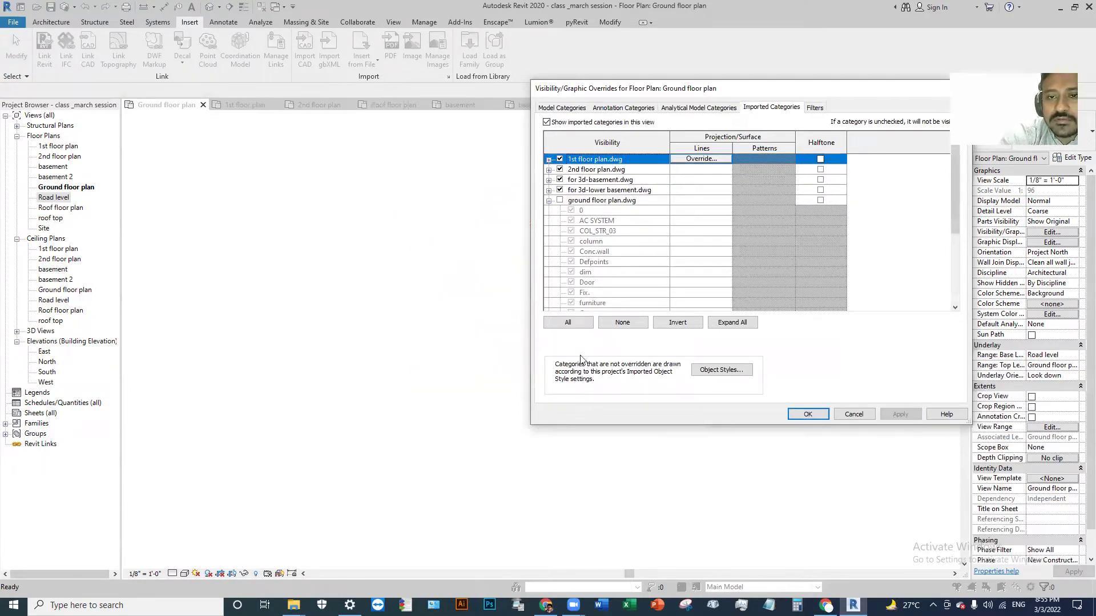
{"action": "left_click", "coordinate": [560, 201]}
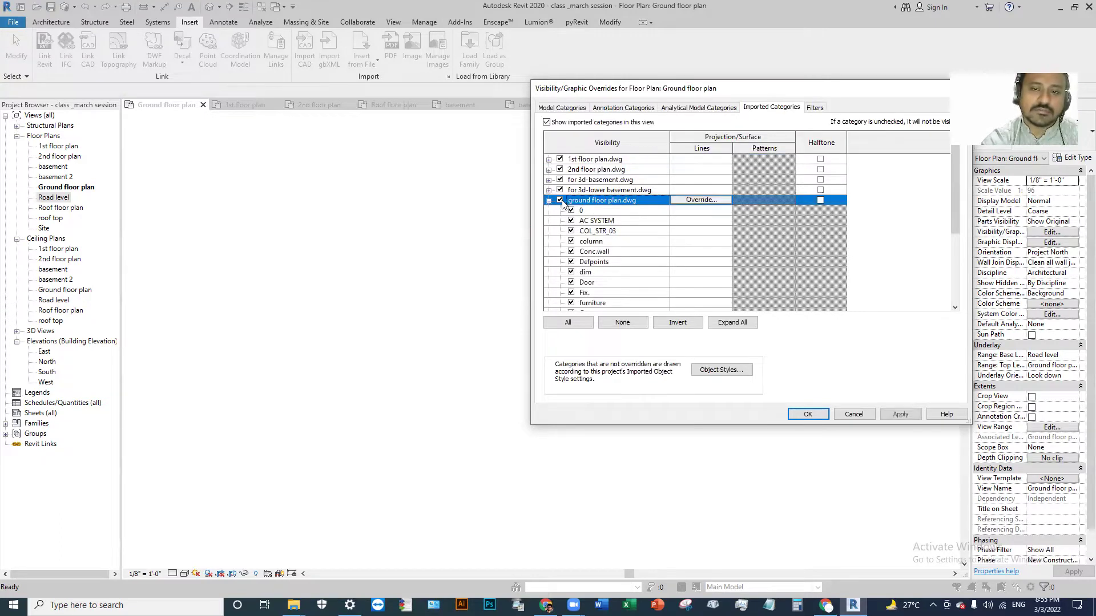
{"action": "left_click", "coordinate": [901, 414]}
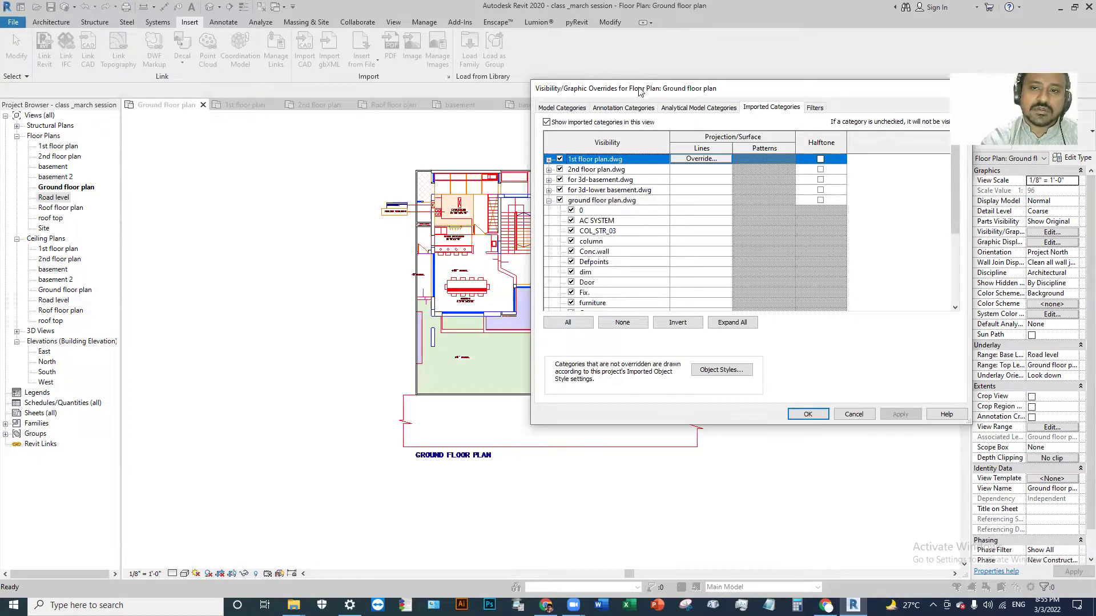
{"action": "left_click_drag", "start_coordinate": [644, 93], "coordinate": [676, 52]}
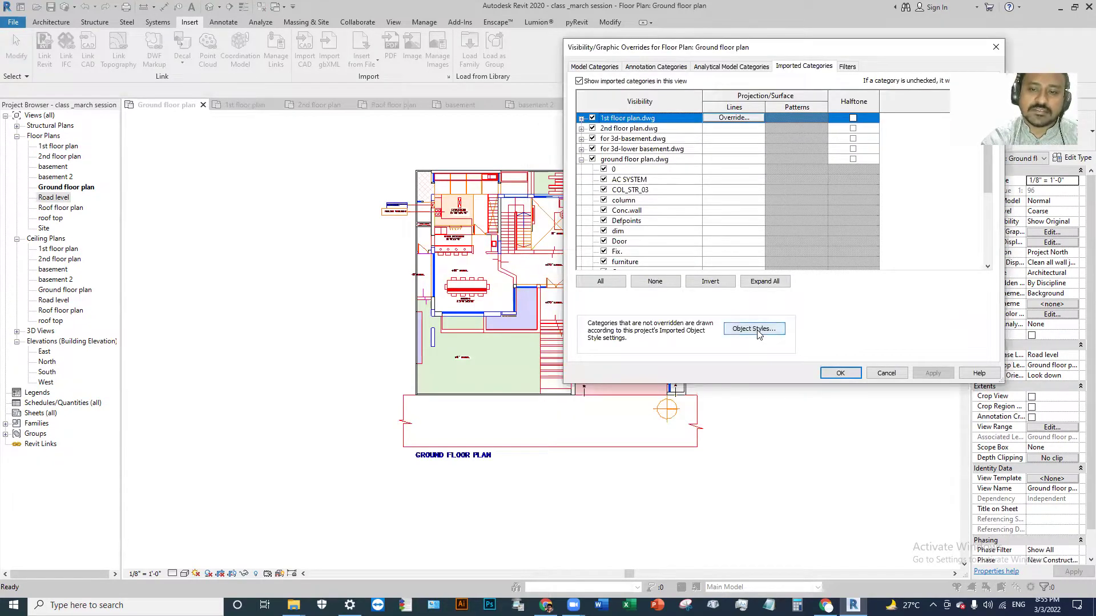
{"action": "left_click", "coordinate": [756, 331]}
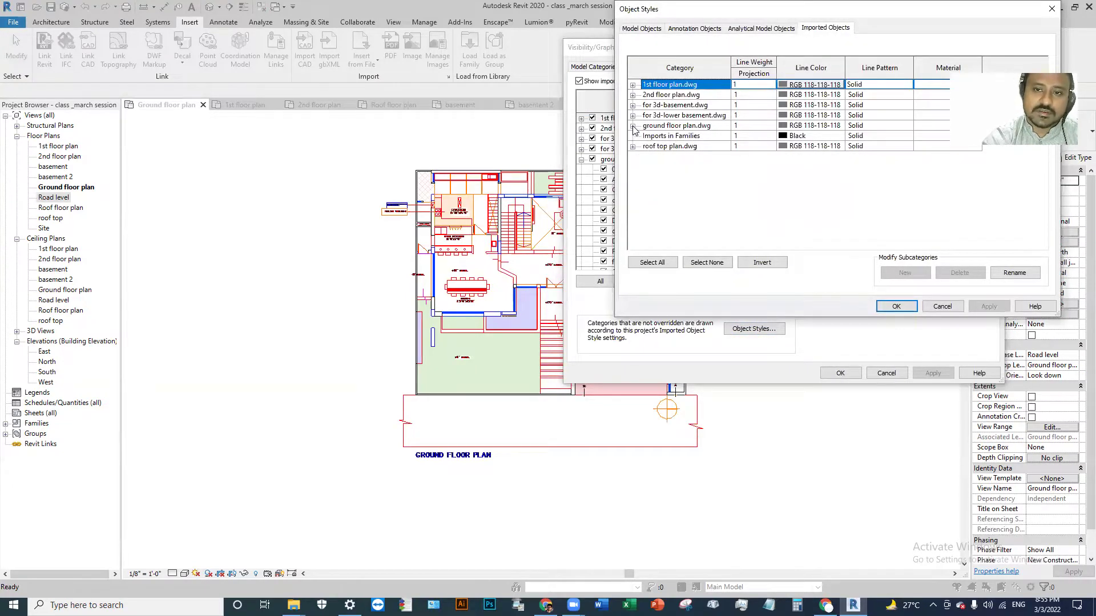
Change the ground floor plan.dwg column layer line colour from Red to Cyan in Object Styles.
{"action": "left_click", "coordinate": [632, 126]}
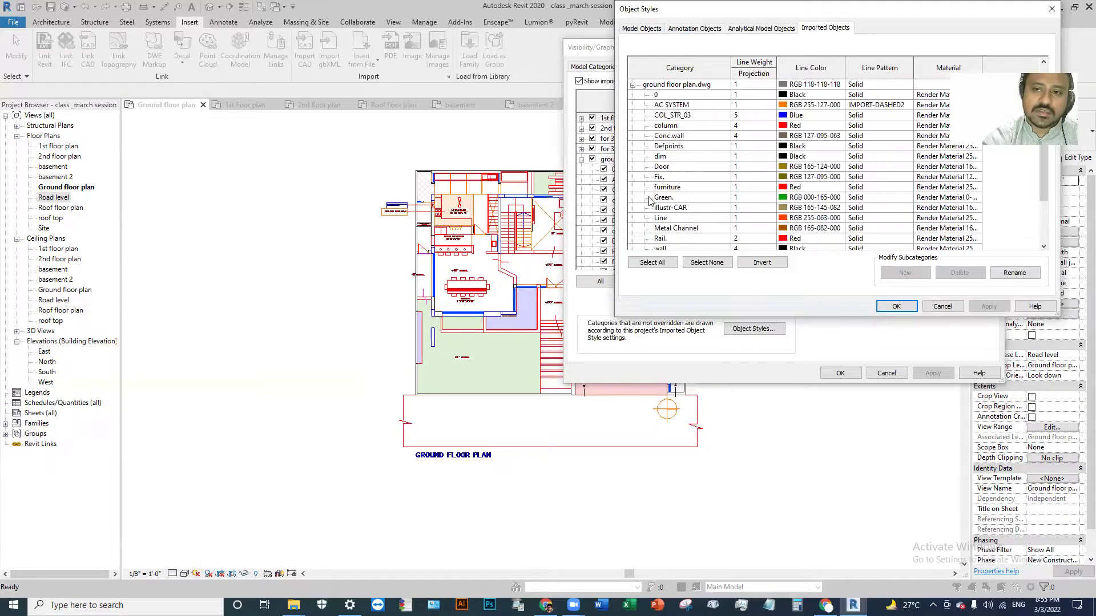
{"action": "scroll", "coordinate": [674, 166], "scroll_direction": "down", "scroll_amount": 2}
{"action": "scroll", "coordinate": [675, 203], "scroll_direction": "down", "scroll_amount": 3}
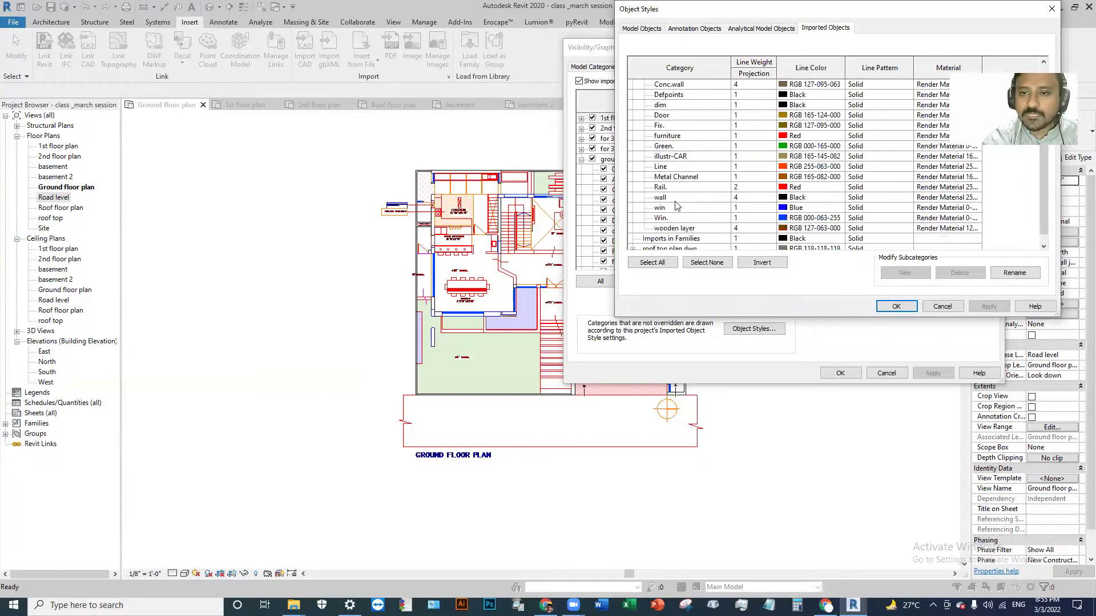
{"action": "scroll", "coordinate": [688, 147], "scroll_direction": "up", "scroll_amount": 1}
{"action": "scroll", "coordinate": [690, 144], "scroll_direction": "up", "scroll_amount": 1}
{"action": "scroll", "coordinate": [690, 143], "scroll_direction": "up", "scroll_amount": 3}
{"action": "left_click", "coordinate": [696, 127]}
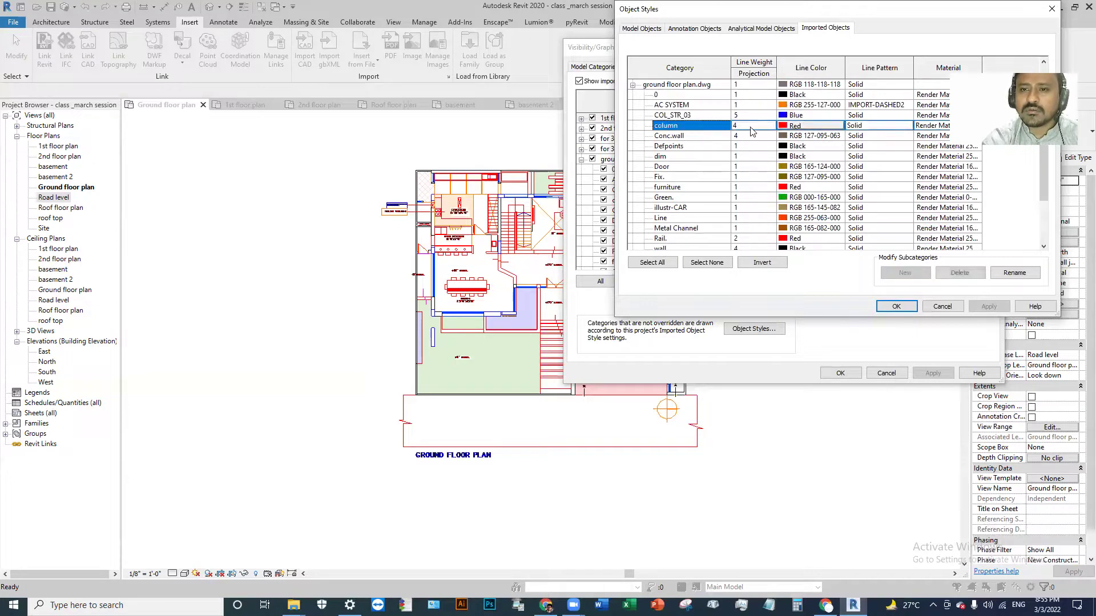
{"action": "left_click", "coordinate": [783, 130]}
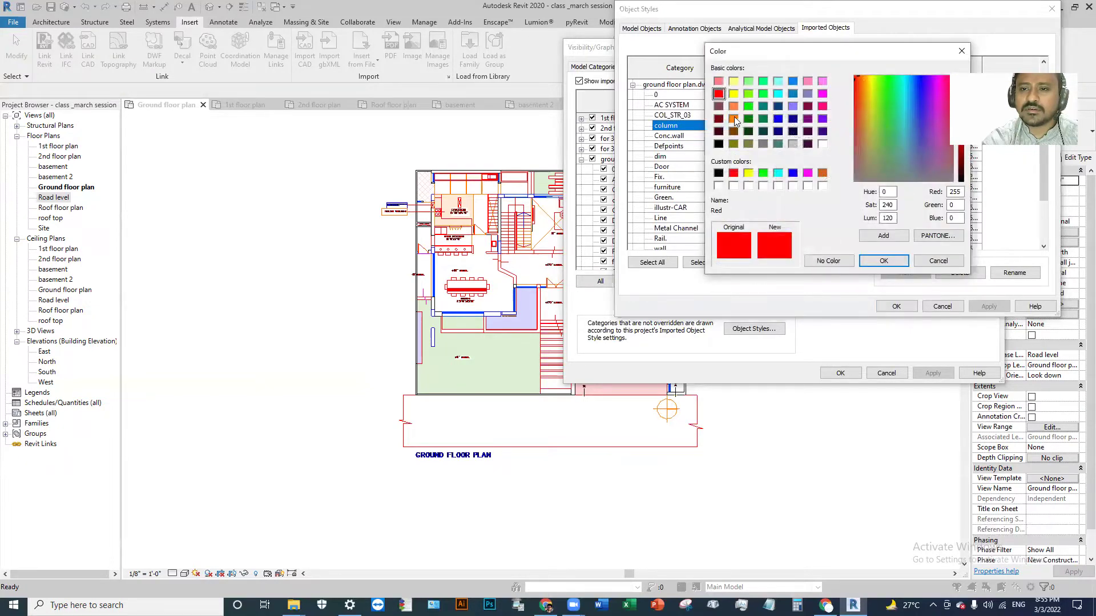
{"action": "left_click", "coordinate": [734, 119]}
{"action": "left_click", "coordinate": [777, 94]}
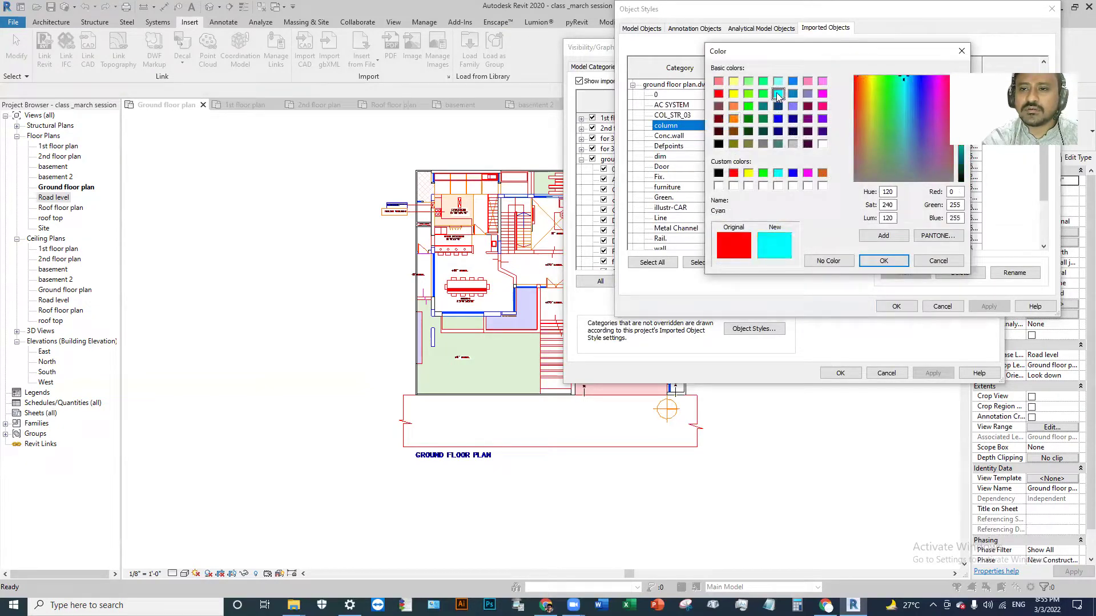
{"action": "left_click", "coordinate": [883, 261]}
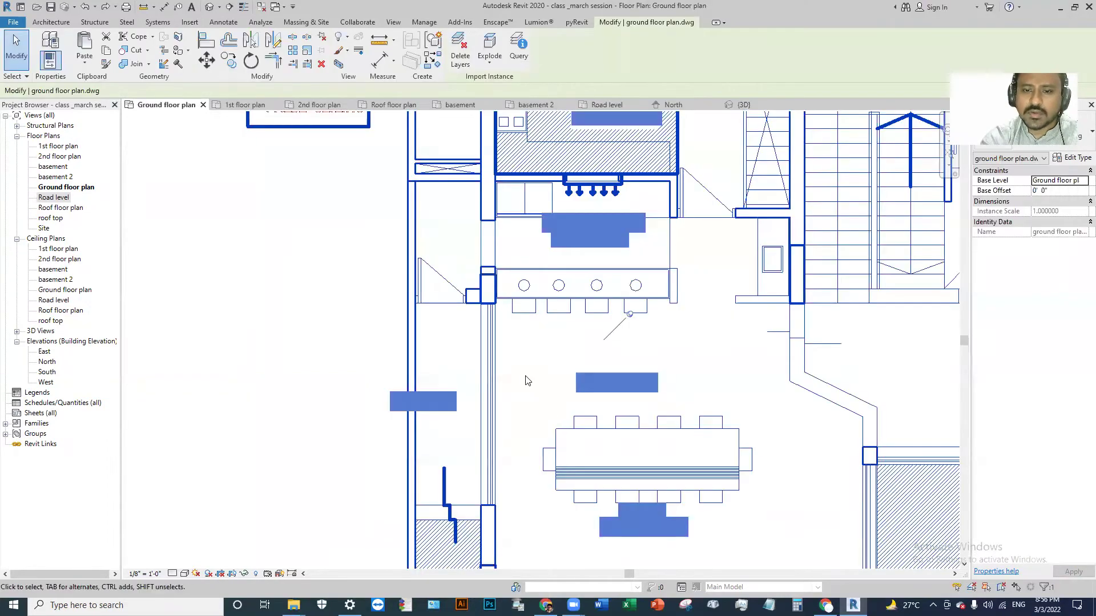
{"action": "left_click", "coordinate": [526, 381]}
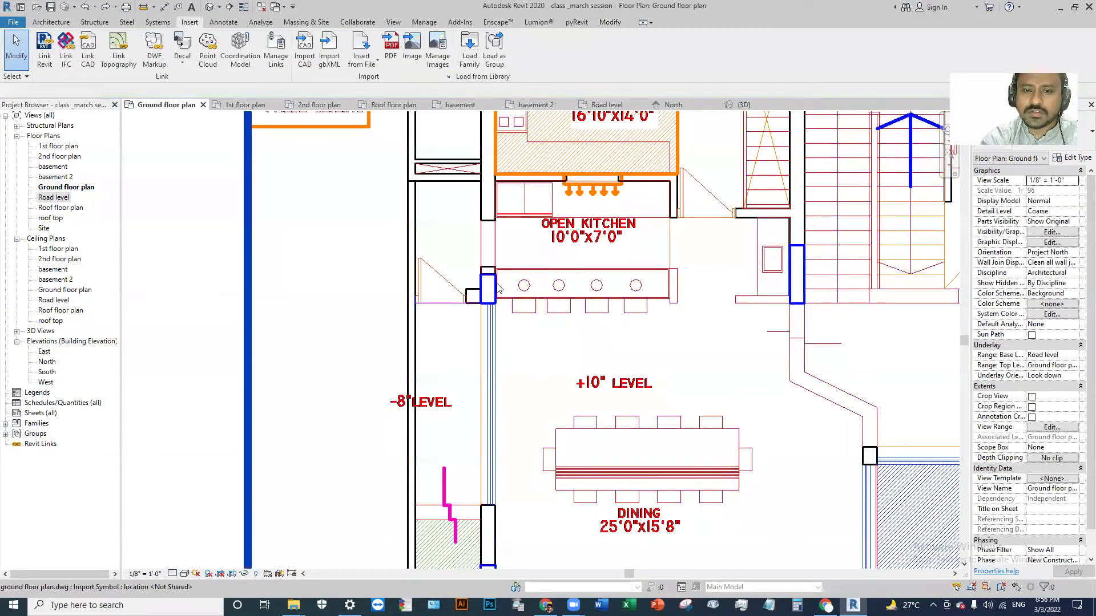
{"action": "left_click", "coordinate": [497, 288]}
{"action": "scroll", "coordinate": [485, 281], "scroll_direction": "up", "scroll_amount": 2}
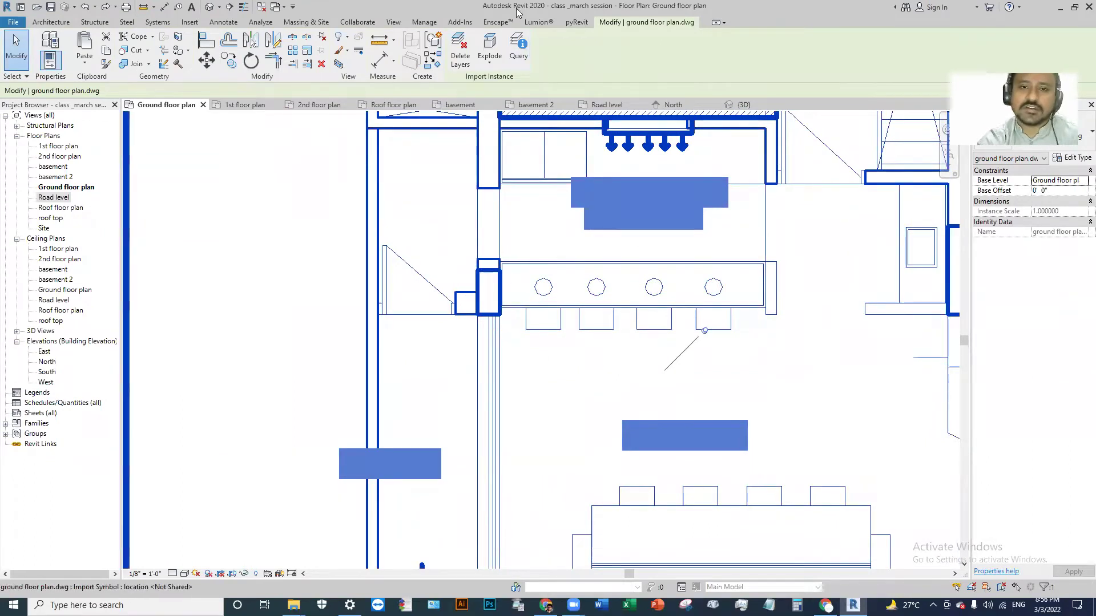
{"action": "left_click", "coordinate": [518, 45]}
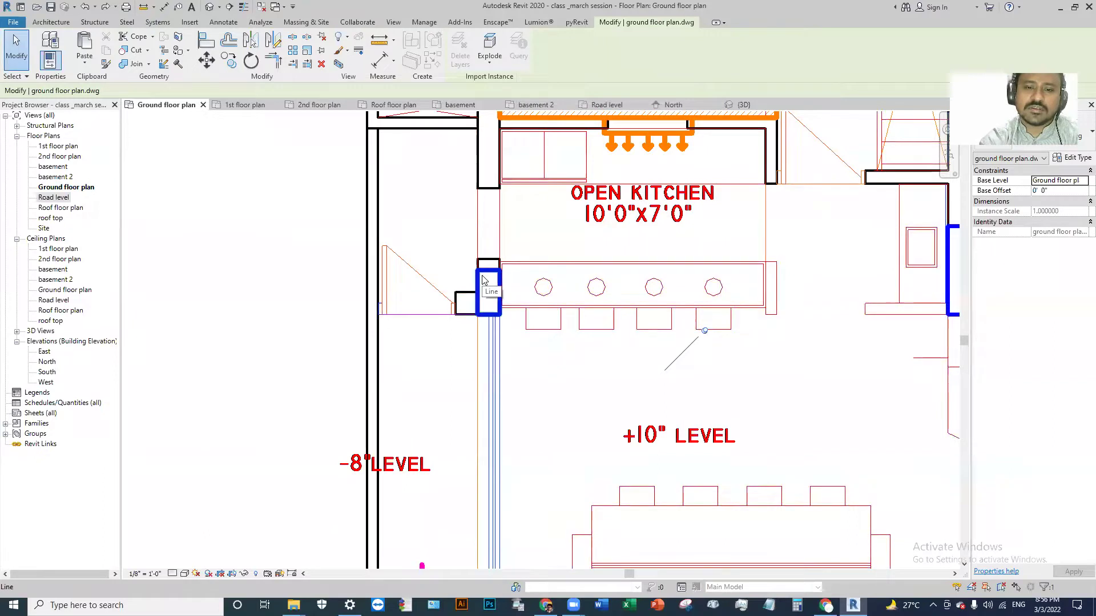
{"action": "left_click", "coordinate": [484, 280]}
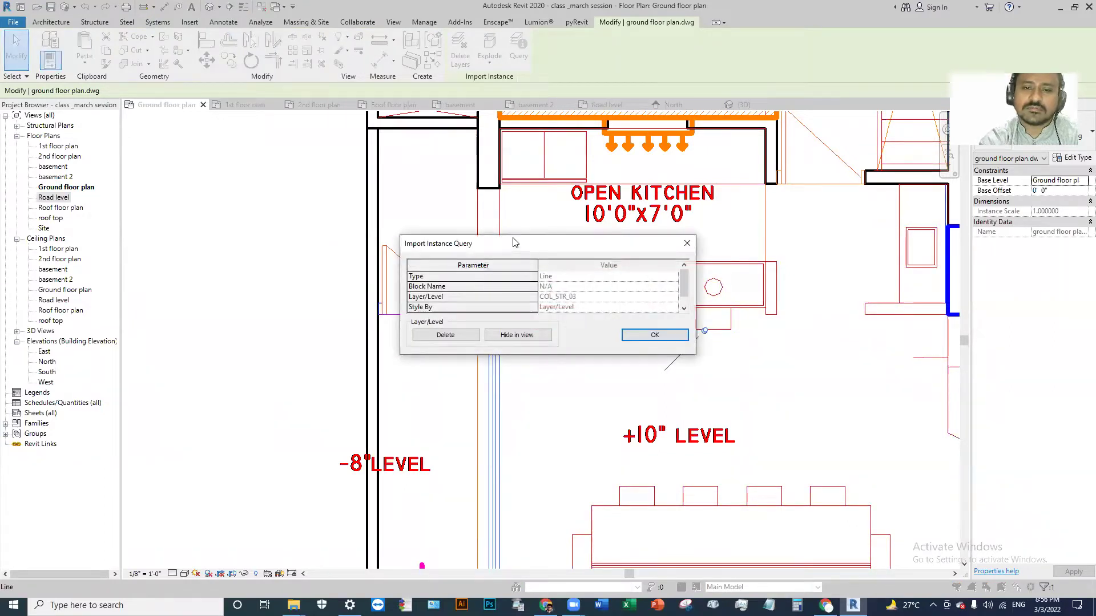
{"action": "left_click_drag", "start_coordinate": [517, 244], "coordinate": [732, 67]}
{"action": "scroll", "coordinate": [789, 126], "scroll_direction": "down", "scroll_amount": 1}
{"action": "scroll", "coordinate": [668, 122], "scroll_direction": "up", "scroll_amount": 1}
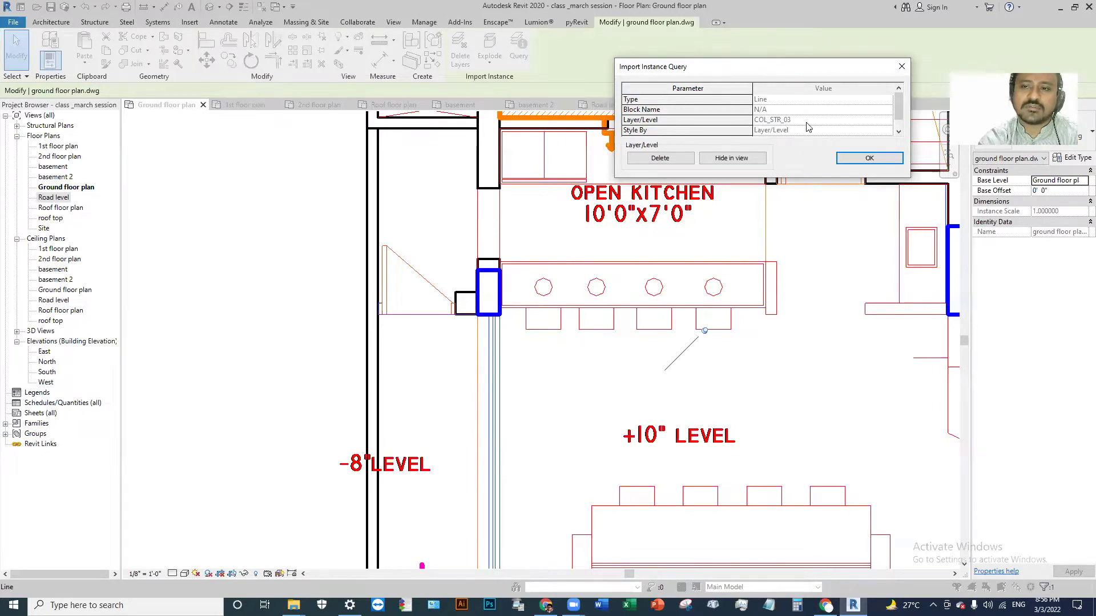
{"action": "left_click", "coordinate": [901, 66]}
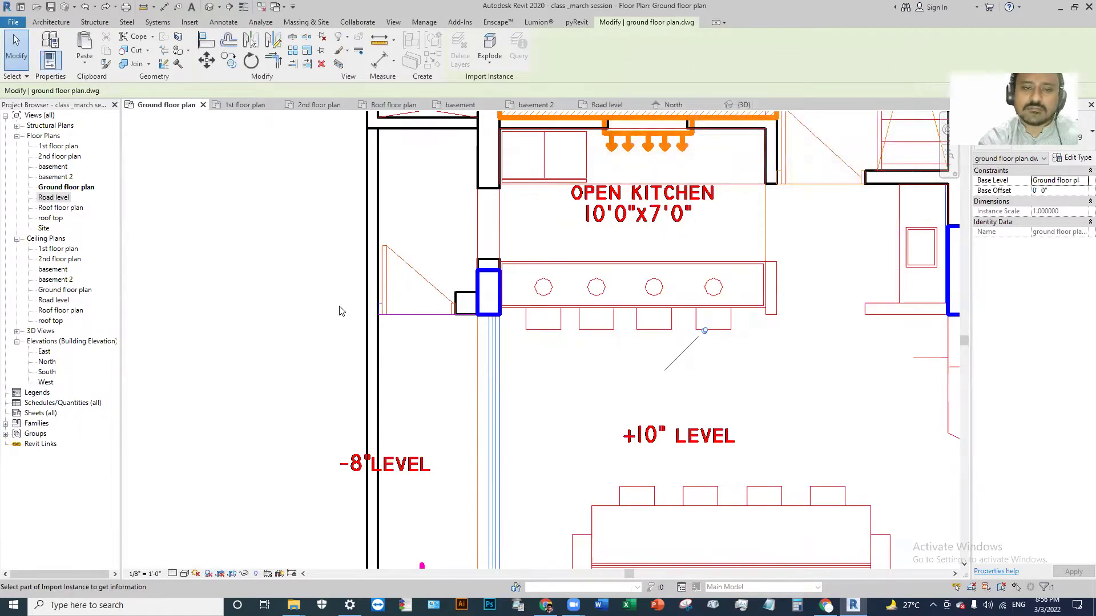
{"action": "scroll", "coordinate": [341, 311], "scroll_direction": "down", "scroll_amount": 2}
Reopen Visibility/Graphic Overrides on Imported Categories and select the COL_STR_03 layer of ground floor plan.dwg.
{"action": "key", "text": "Escape"}
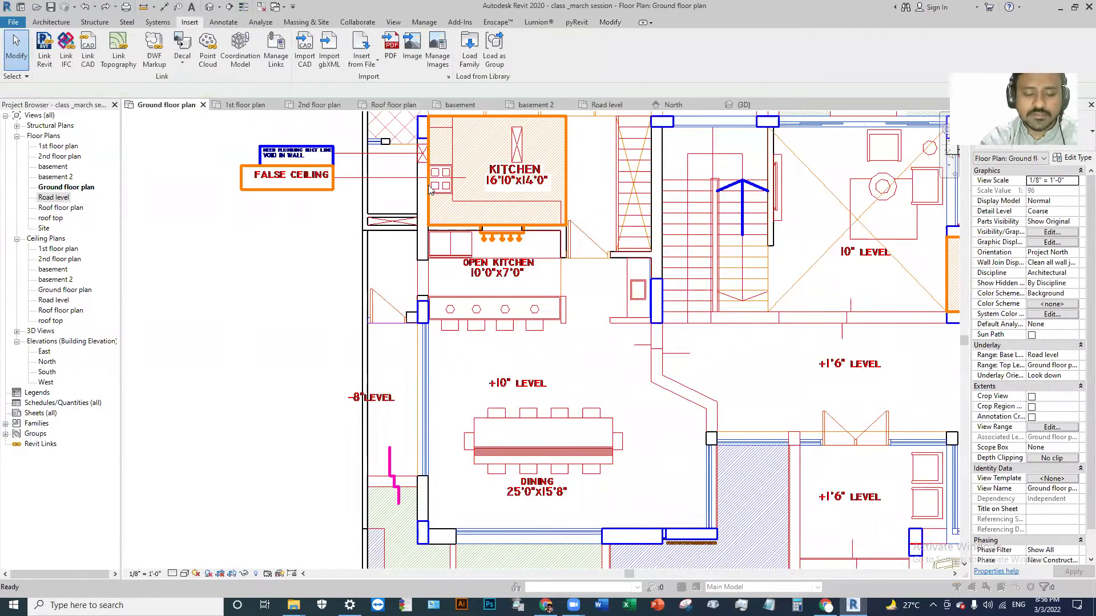
{"action": "key", "text": "v"}
{"action": "key", "text": "g"}
{"action": "left_click", "coordinate": [809, 70]}
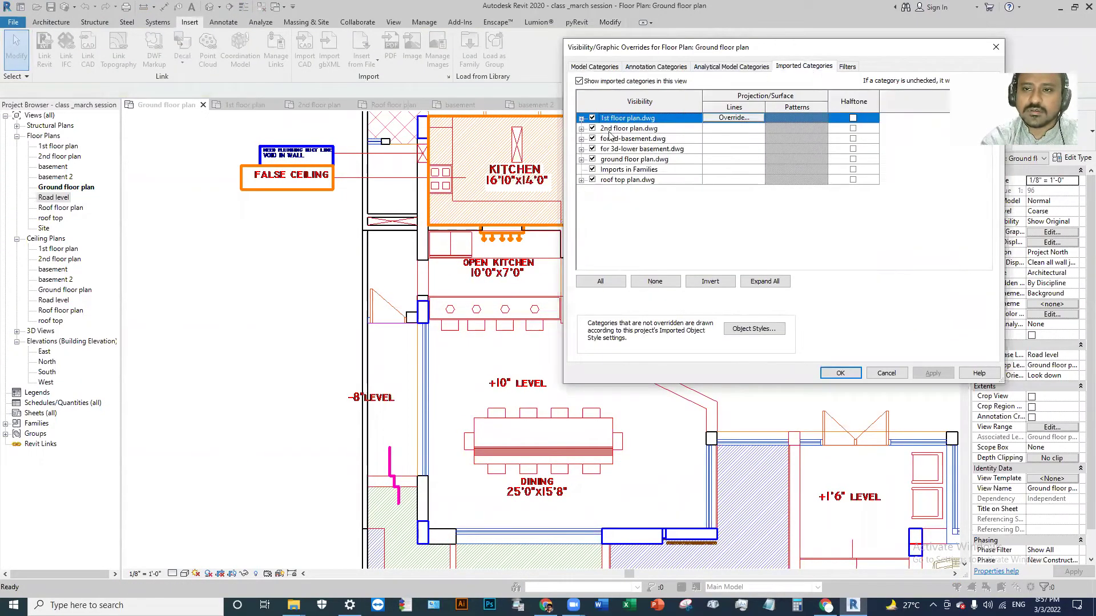
{"action": "left_click", "coordinate": [582, 160]}
{"action": "scroll", "coordinate": [640, 189], "scroll_direction": "down", "scroll_amount": 2}
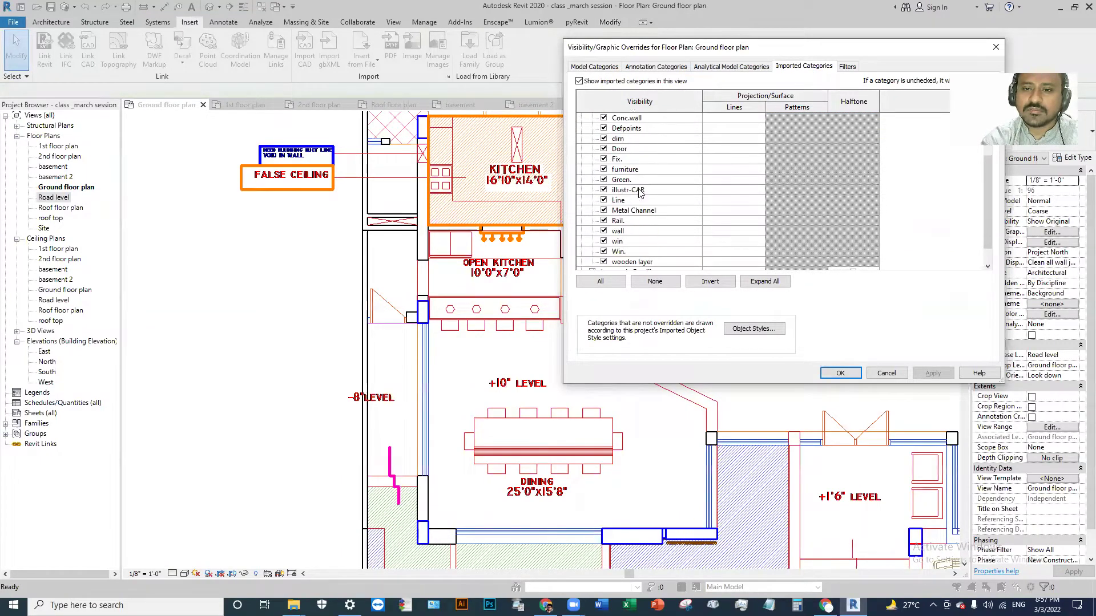
{"action": "left_click", "coordinate": [610, 129]}
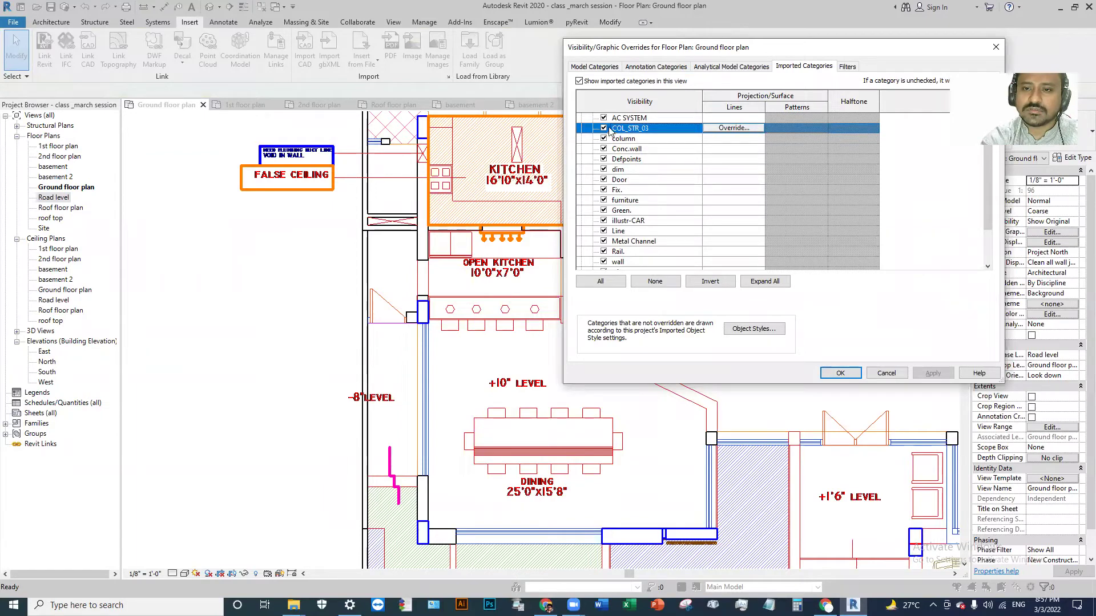
Try a green line colour for COL_STR_03 in Object Styles, apply it, and close the dialog.
{"action": "left_click", "coordinate": [751, 330]}
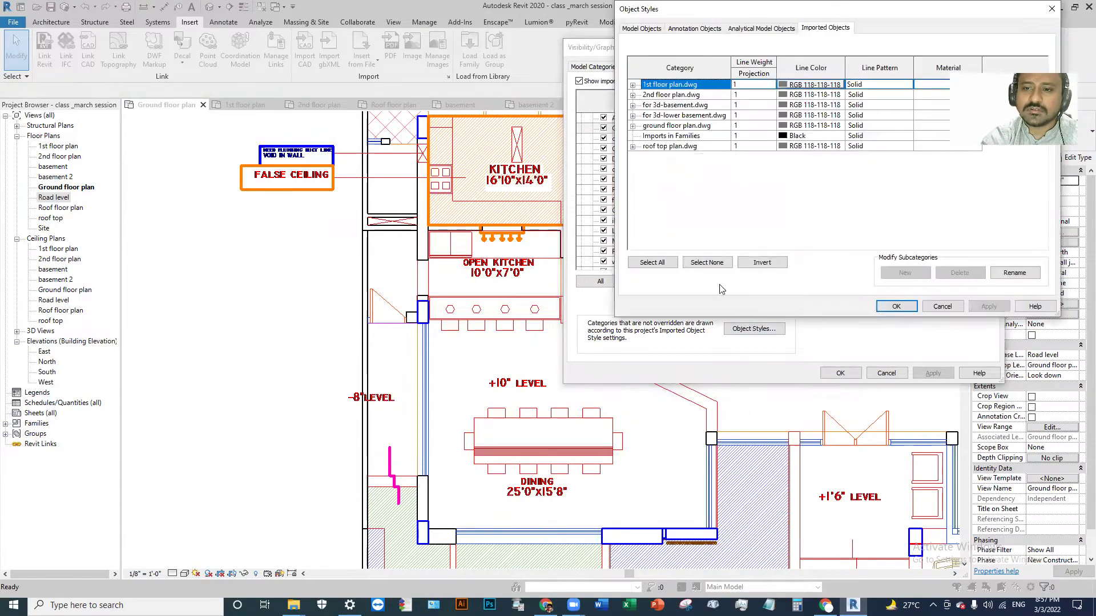
{"action": "left_click", "coordinate": [632, 126]}
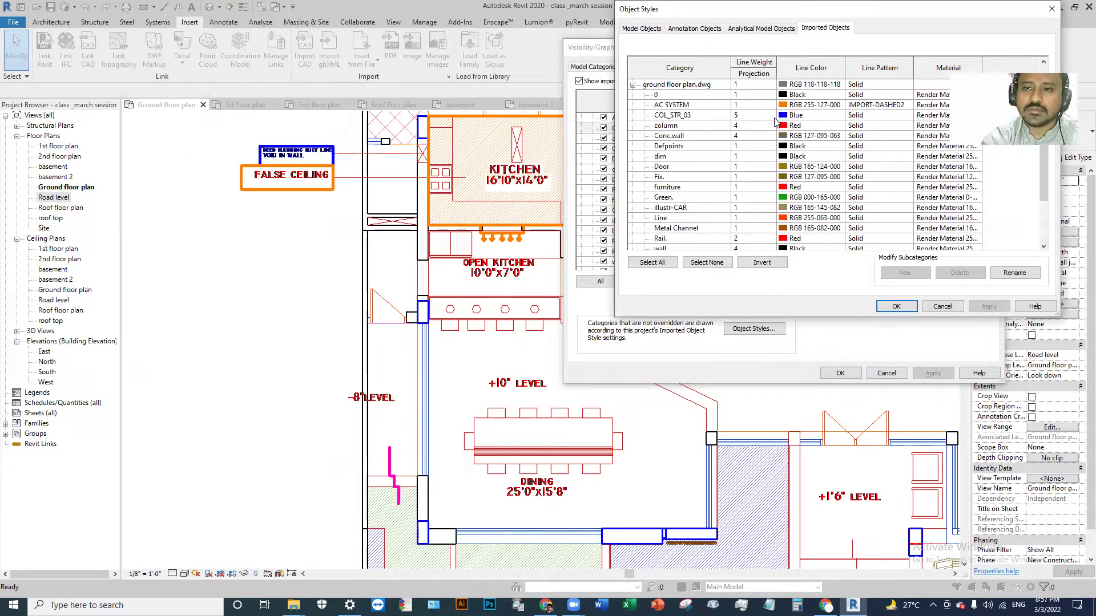
{"action": "left_click", "coordinate": [695, 115]}
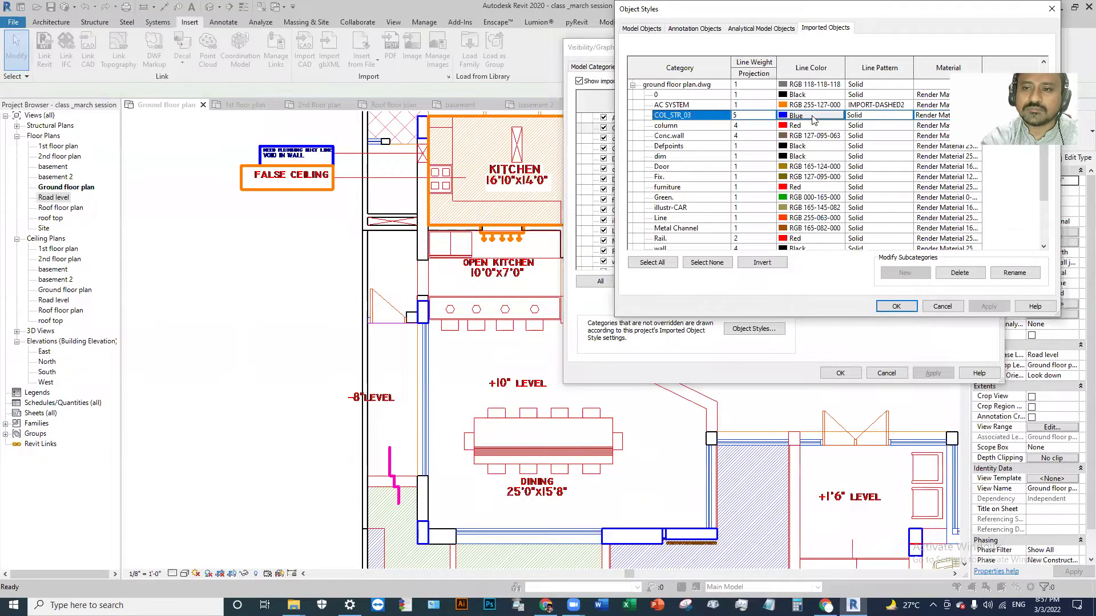
{"action": "left_click", "coordinate": [806, 116]}
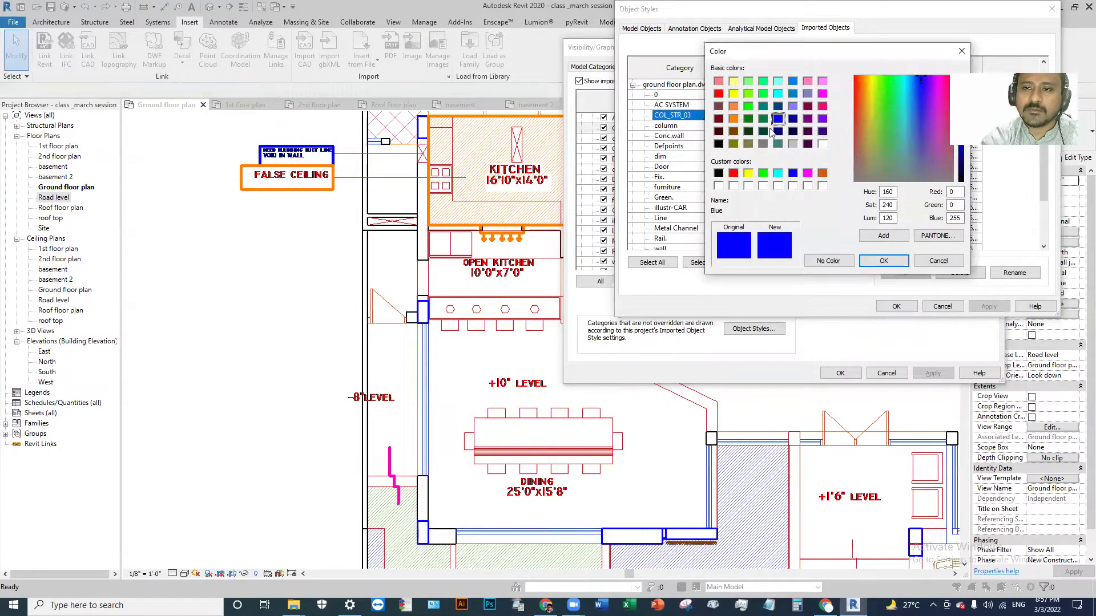
{"action": "left_click", "coordinate": [748, 107]}
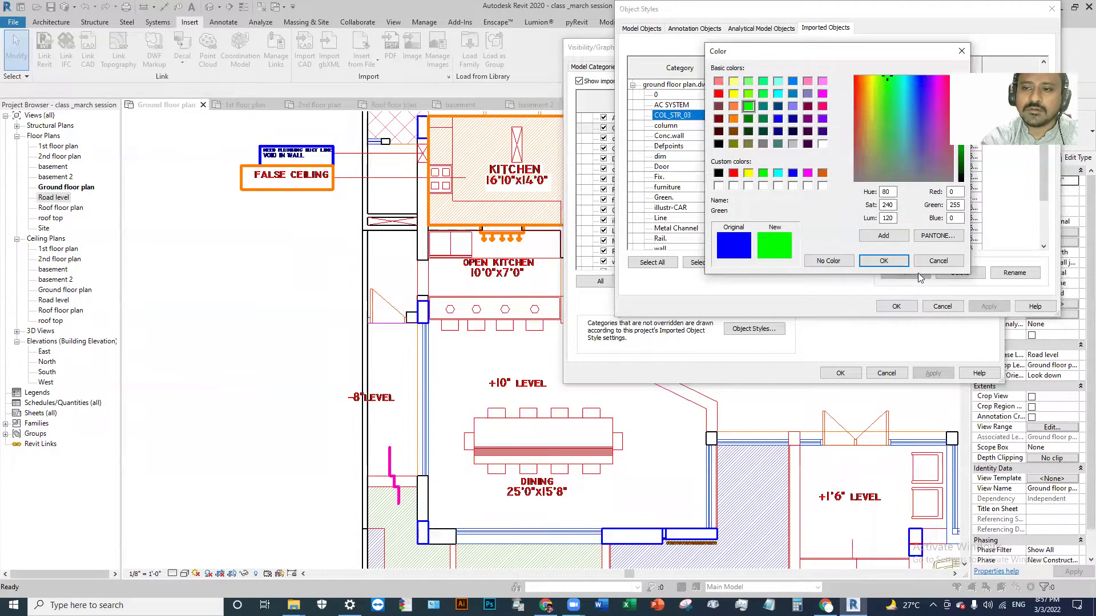
{"action": "left_click", "coordinate": [883, 260]}
{"action": "left_click", "coordinate": [990, 308]}
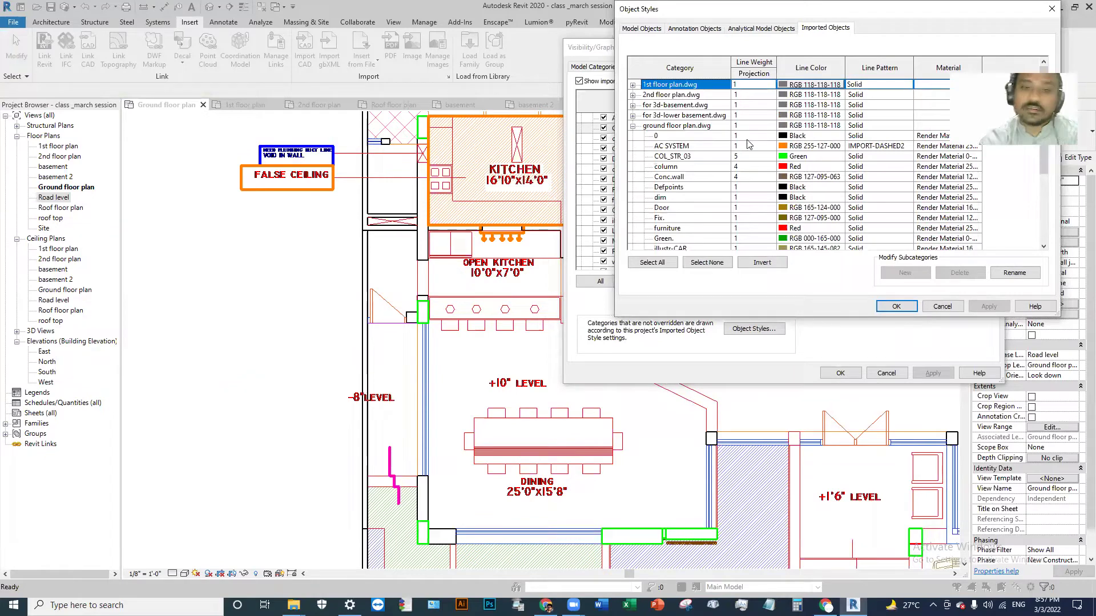
{"action": "left_click", "coordinate": [940, 307]}
Close Visibility/Graphics and zoom and pan to frame the whole ground floor plan again.
{"action": "left_click", "coordinate": [840, 373]}
{"action": "scroll", "coordinate": [462, 314], "scroll_direction": "down", "scroll_amount": 2}
{"action": "scroll", "coordinate": [505, 272], "scroll_direction": "up", "scroll_amount": 1}
{"action": "scroll", "coordinate": [542, 260], "scroll_direction": "up", "scroll_amount": 1}
{"action": "scroll", "coordinate": [588, 243], "scroll_direction": "up", "scroll_amount": 1}
{"action": "scroll", "coordinate": [632, 227], "scroll_direction": "up", "scroll_amount": 1}
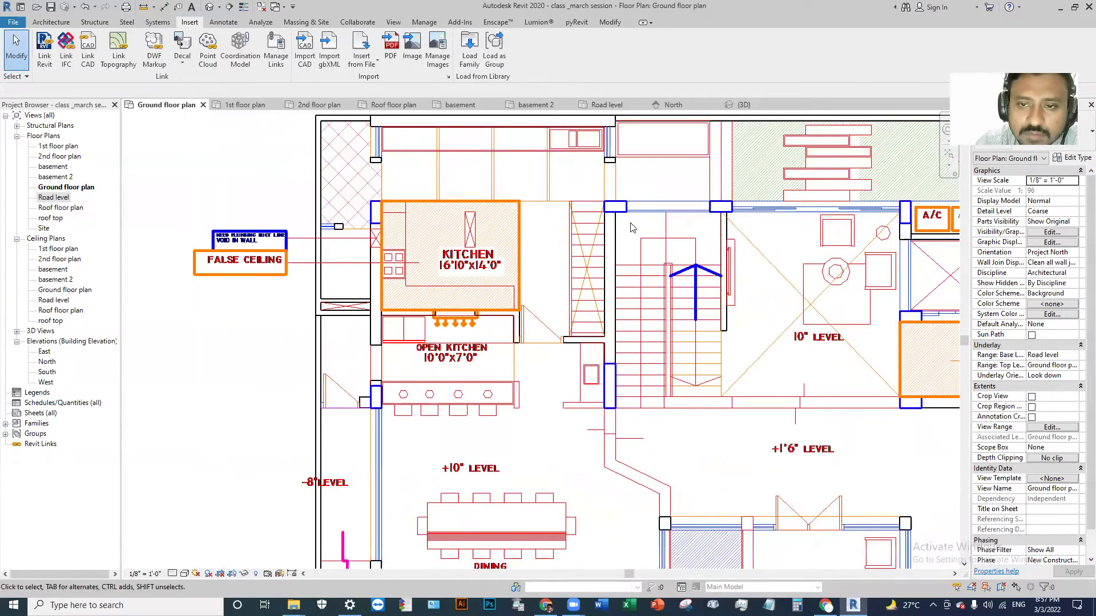
{"action": "scroll", "coordinate": [765, 232], "scroll_direction": "down", "scroll_amount": 1}
{"action": "scroll", "coordinate": [751, 246], "scroll_direction": "down", "scroll_amount": 1}
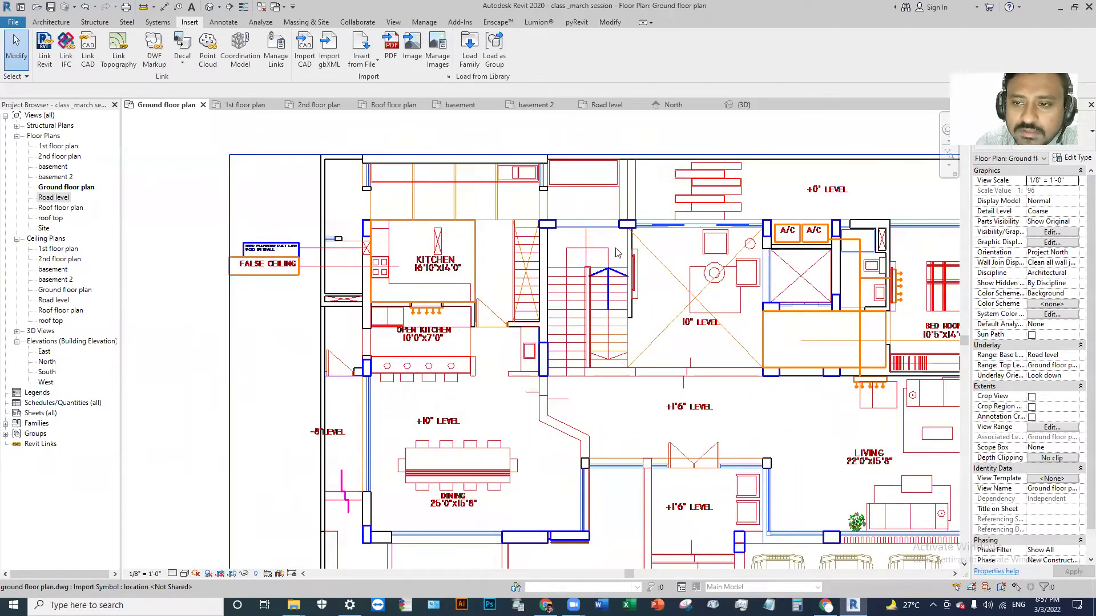
{"action": "scroll", "coordinate": [616, 253], "scroll_direction": "down", "scroll_amount": 2}
{"action": "scroll", "coordinate": [639, 370], "scroll_direction": "up", "scroll_amount": 1}
{"action": "scroll", "coordinate": [662, 502], "scroll_direction": "down", "scroll_amount": 1}
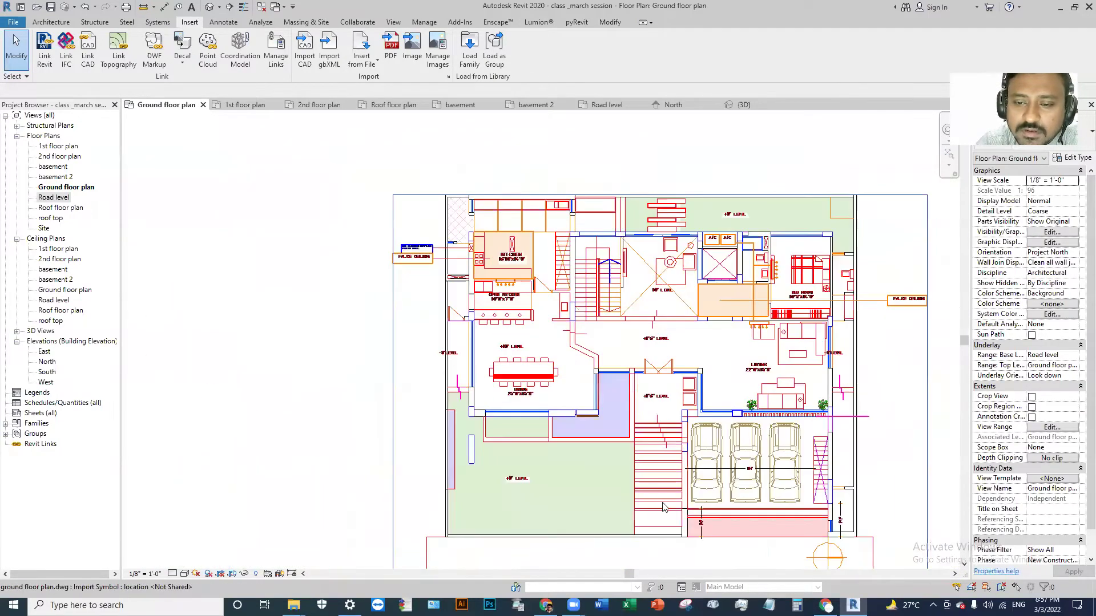
{"action": "middle_click_drag", "start_coordinate": [817, 488], "coordinate": [809, 408]}
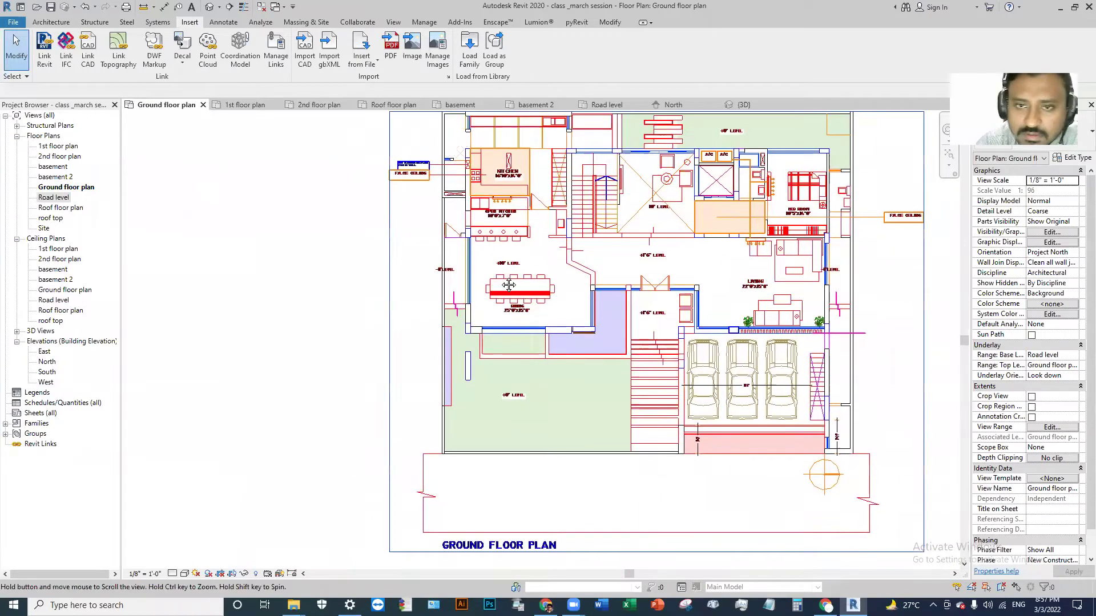
{"action": "middle_click_drag", "start_coordinate": [620, 467], "coordinate": [593, 548]}
{"action": "left_click", "coordinate": [51, 22]}
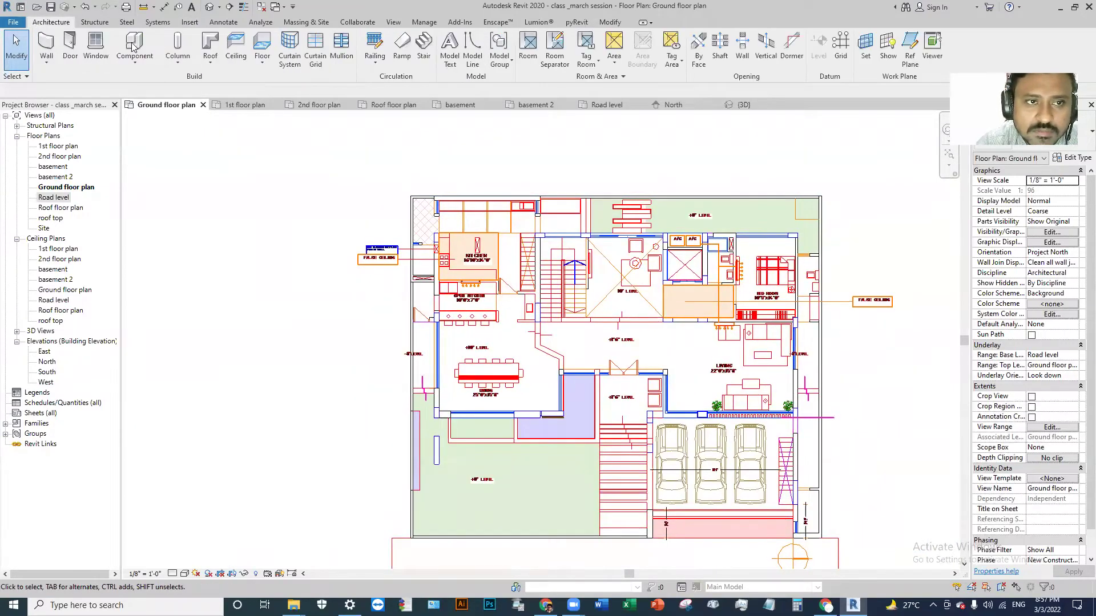
Start a structural column and load Concrete-Rectangular-Column.rfa from Structural Columns > Concrete.
{"action": "left_click", "coordinate": [177, 43]}
{"action": "scroll", "coordinate": [361, 219], "scroll_direction": "up", "scroll_amount": 1}
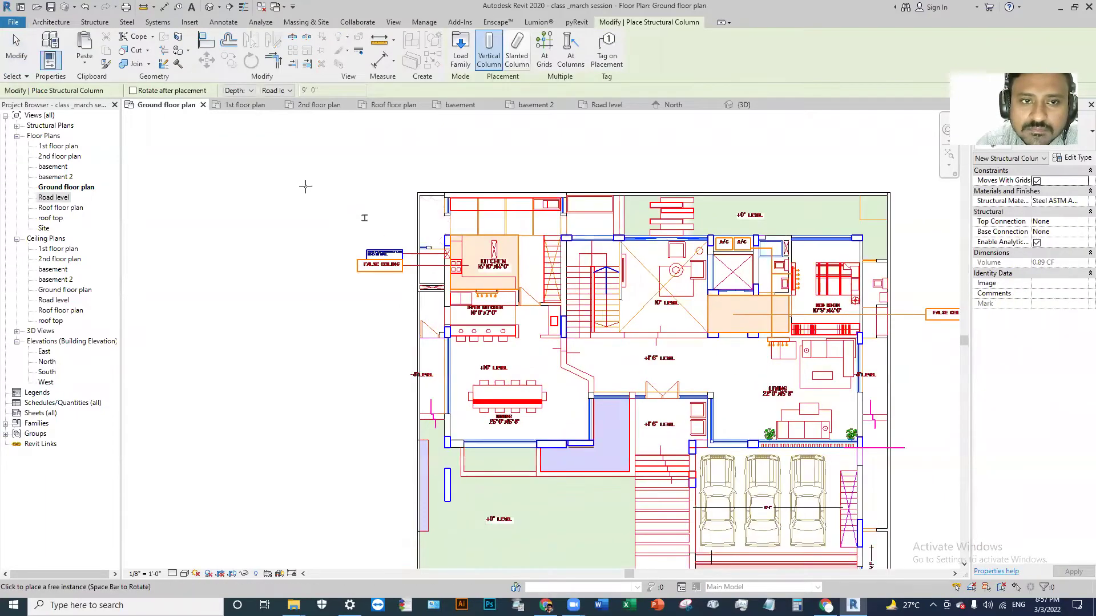
{"action": "left_click", "coordinate": [466, 53]}
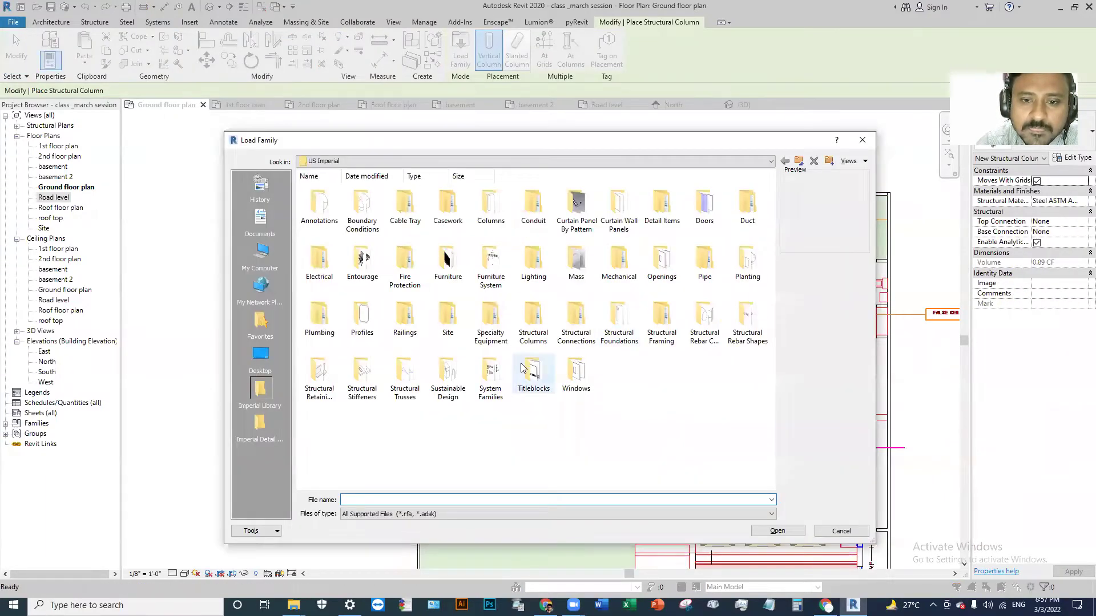
{"action": "double_click", "coordinate": [532, 319]}
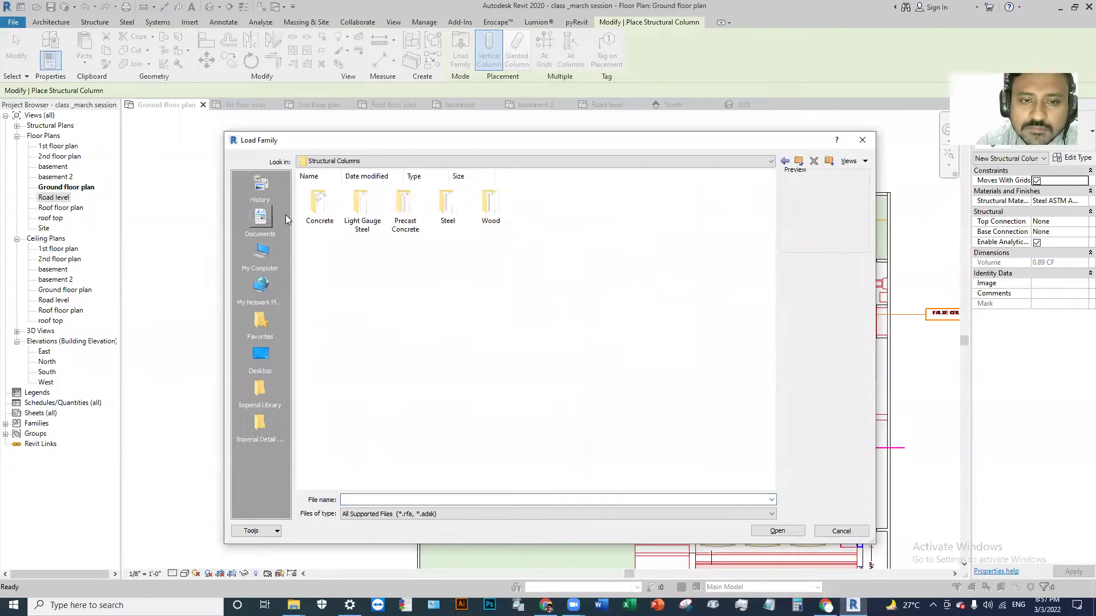
{"action": "double_click", "coordinate": [318, 206]}
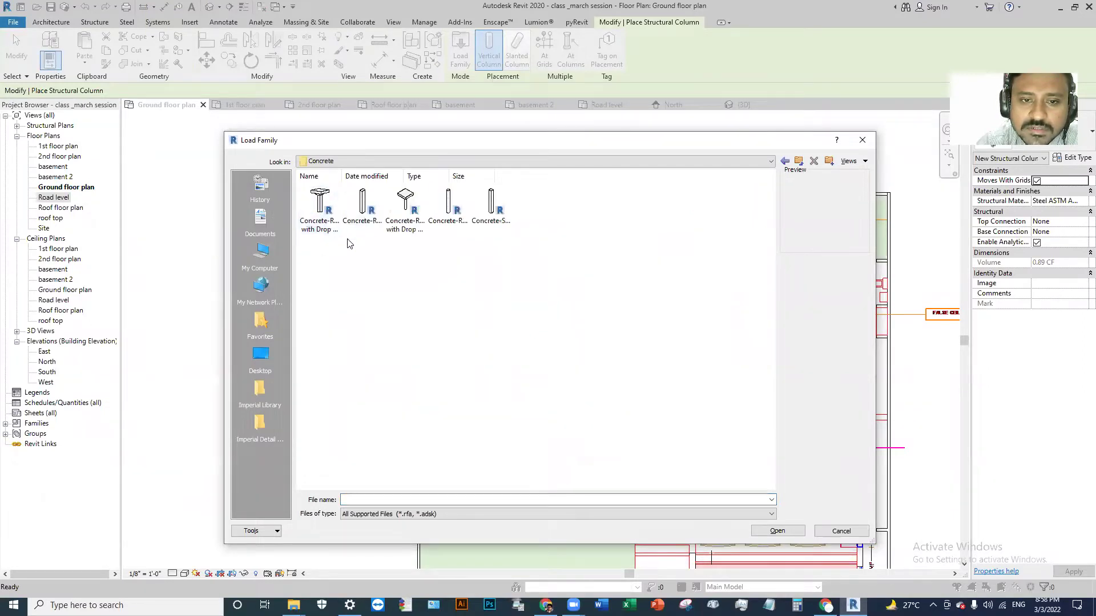
{"action": "left_click", "coordinate": [492, 212]}
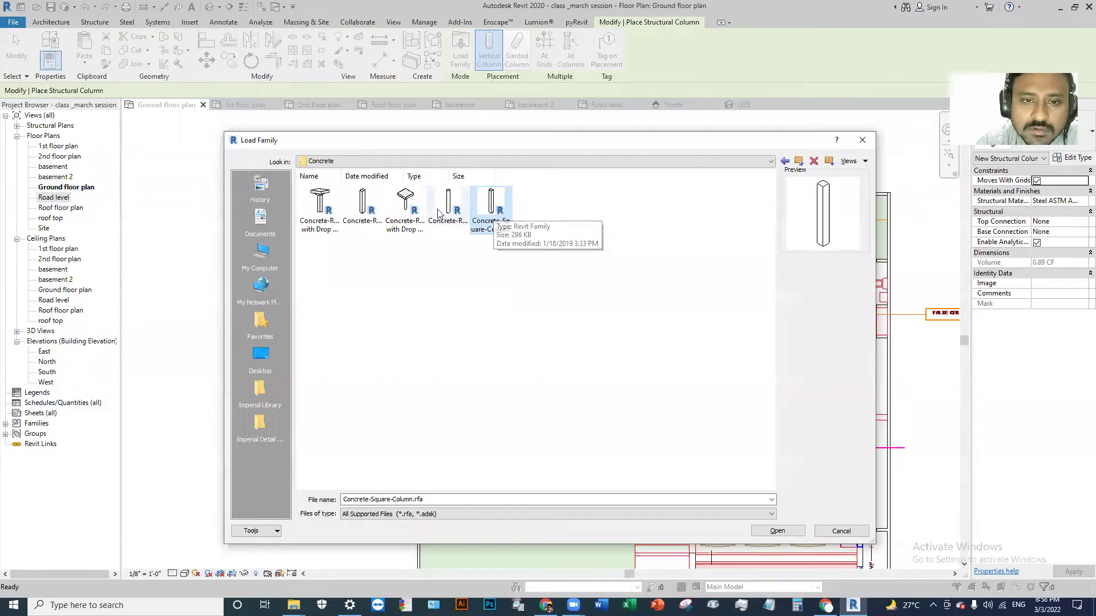
{"action": "left_click", "coordinate": [355, 206]}
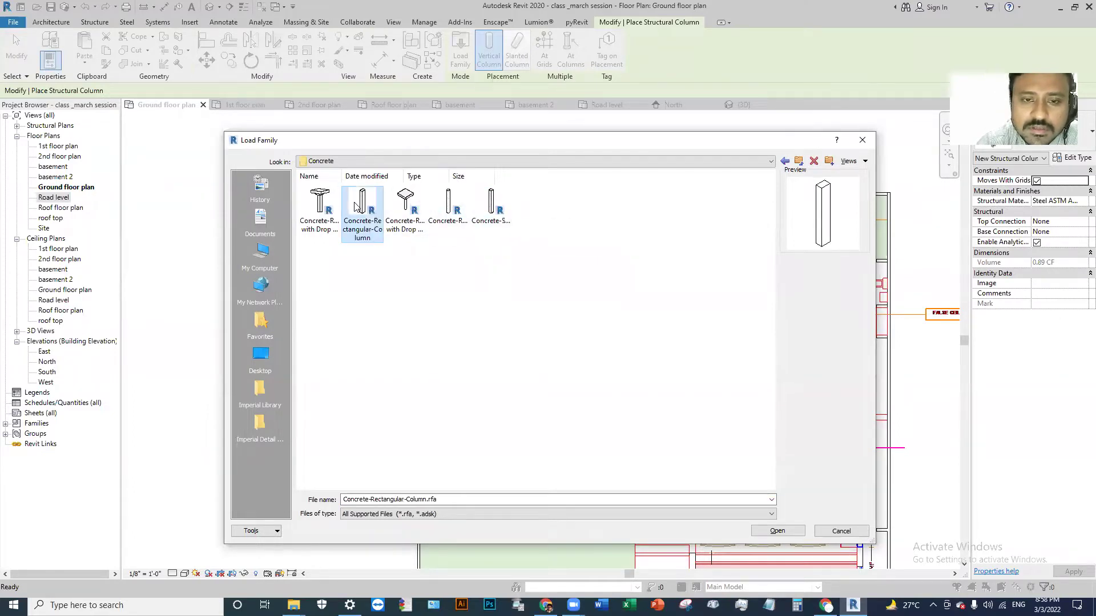
{"action": "left_click", "coordinate": [777, 532]}
{"action": "scroll", "coordinate": [422, 213], "scroll_direction": "up", "scroll_amount": 2}
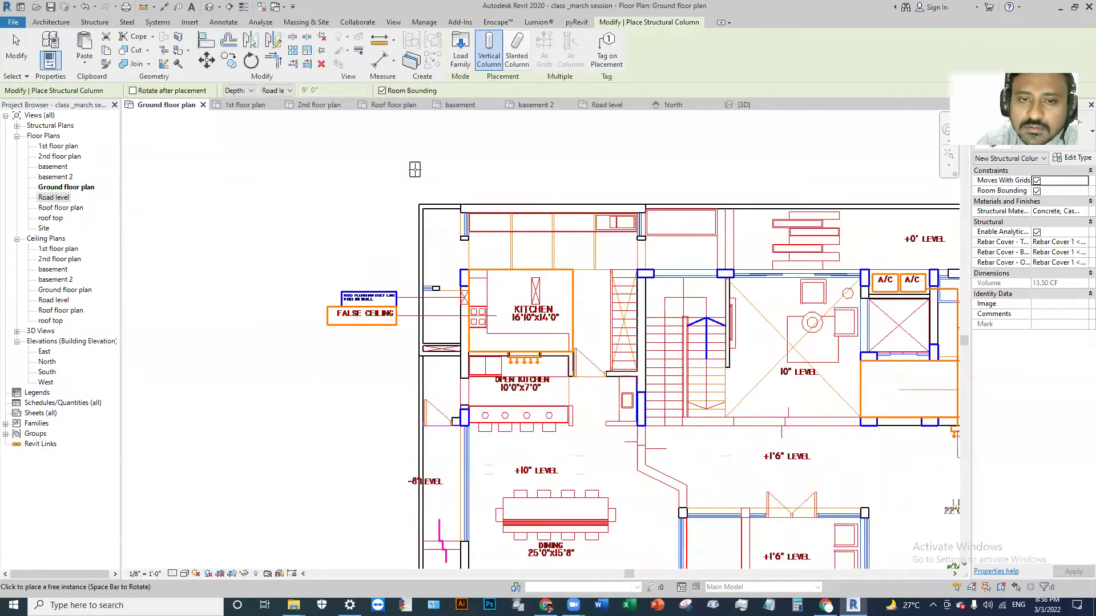
Set the column extent to Height up to 1st floor, then cancel placement without adding columns.
{"action": "left_click", "coordinate": [251, 90]}
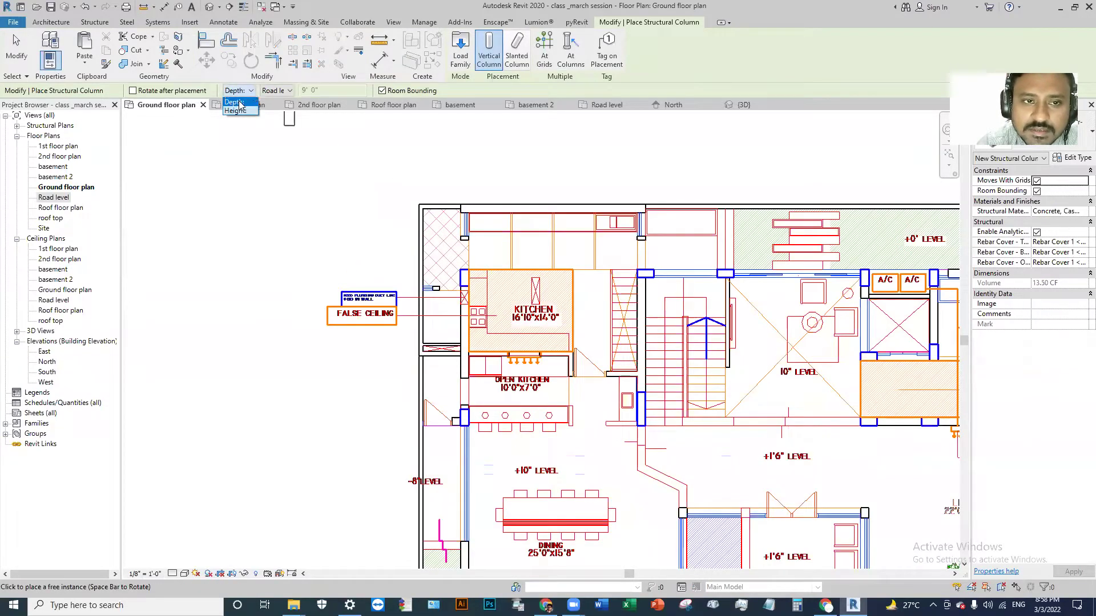
{"action": "left_click", "coordinate": [238, 112]}
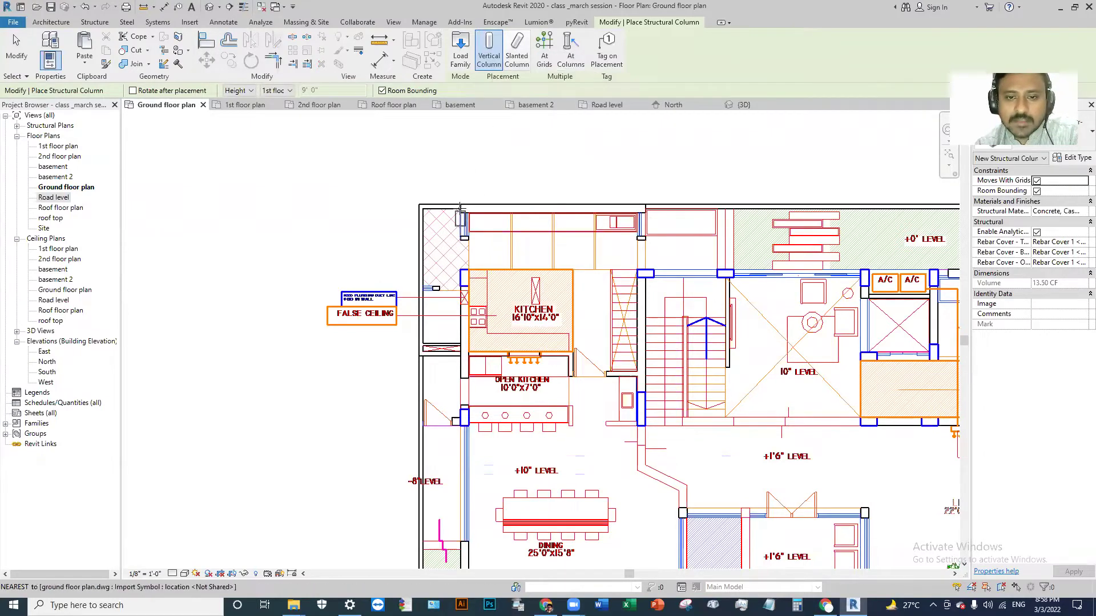
{"action": "scroll", "coordinate": [519, 203], "scroll_direction": "down", "scroll_amount": 4}
{"action": "key", "text": "Escape"}
{"action": "key", "text": "Escape"}
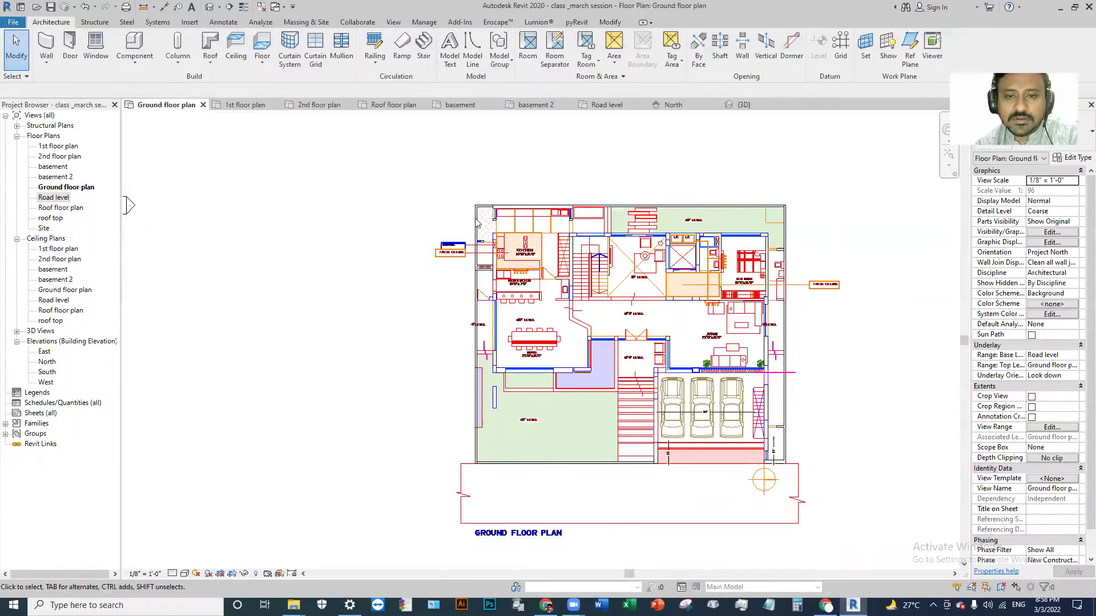
Draw vertical grid 1 from above the plan down past its bottom, along the kitchen's left wall.
{"action": "scroll", "coordinate": [523, 213], "scroll_direction": "up", "scroll_amount": 2}
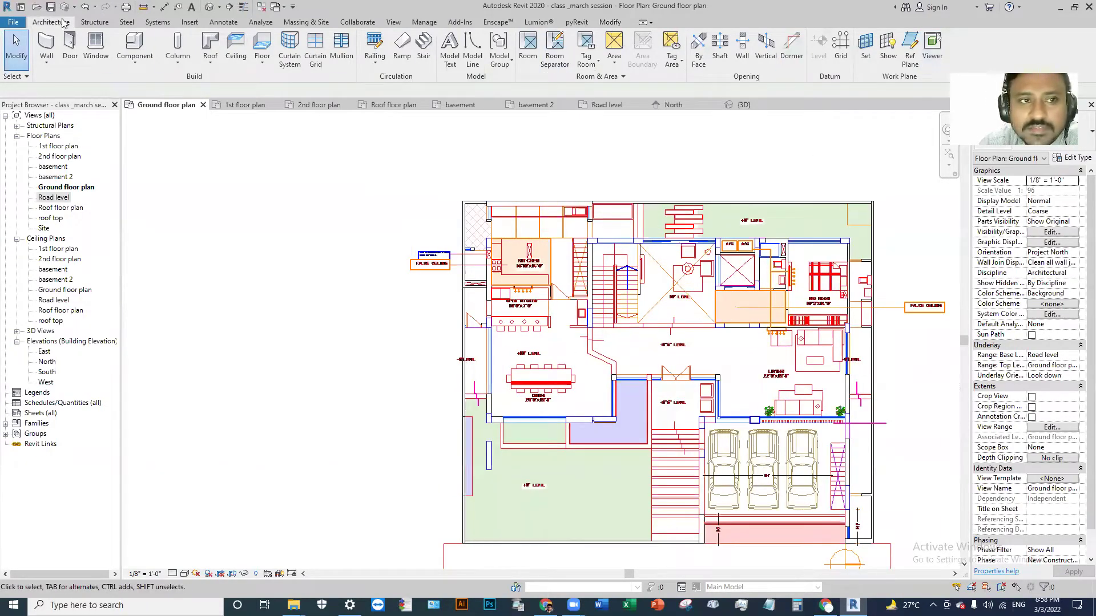
{"action": "left_click", "coordinate": [841, 46]}
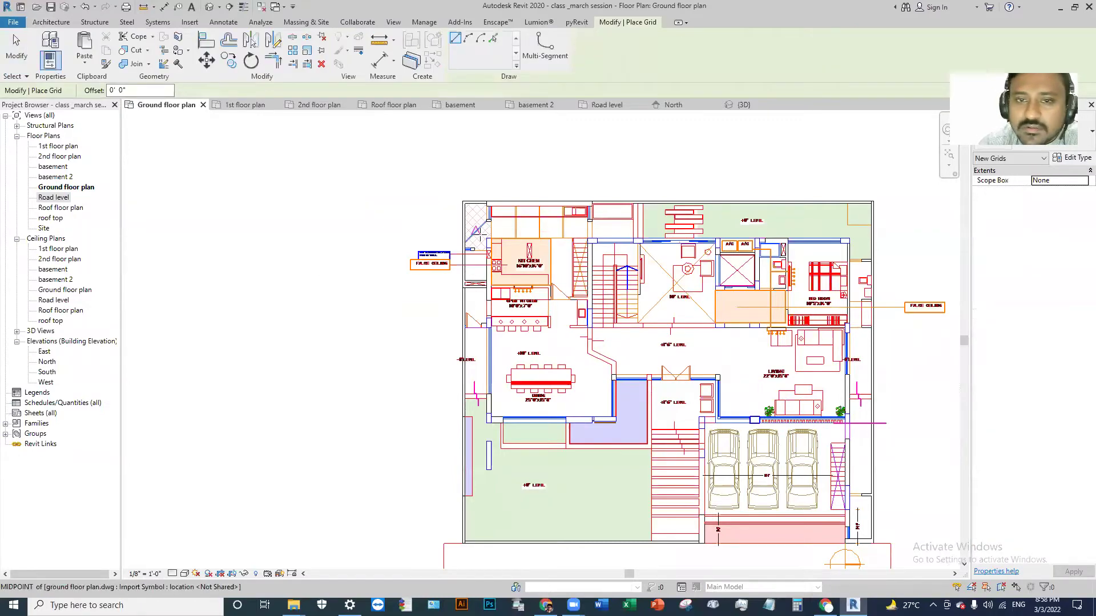
{"action": "scroll", "coordinate": [480, 233], "scroll_direction": "up", "scroll_amount": 2}
{"action": "scroll", "coordinate": [480, 232], "scroll_direction": "up", "scroll_amount": 2}
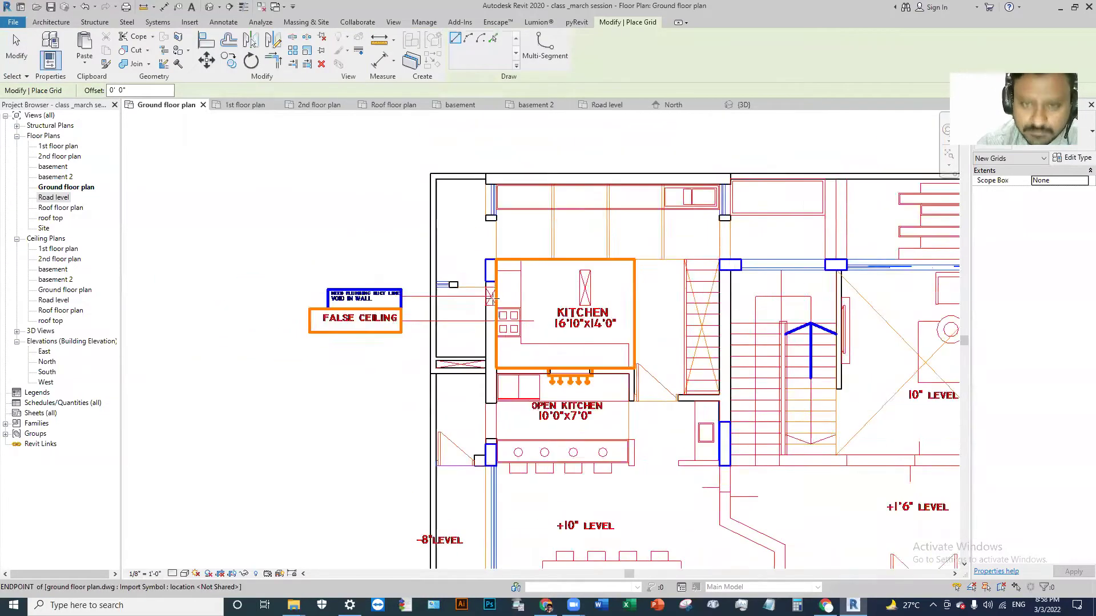
{"action": "scroll", "coordinate": [490, 298], "scroll_direction": "down", "scroll_amount": 1}
{"action": "scroll", "coordinate": [371, 269], "scroll_direction": "down", "scroll_amount": 1}
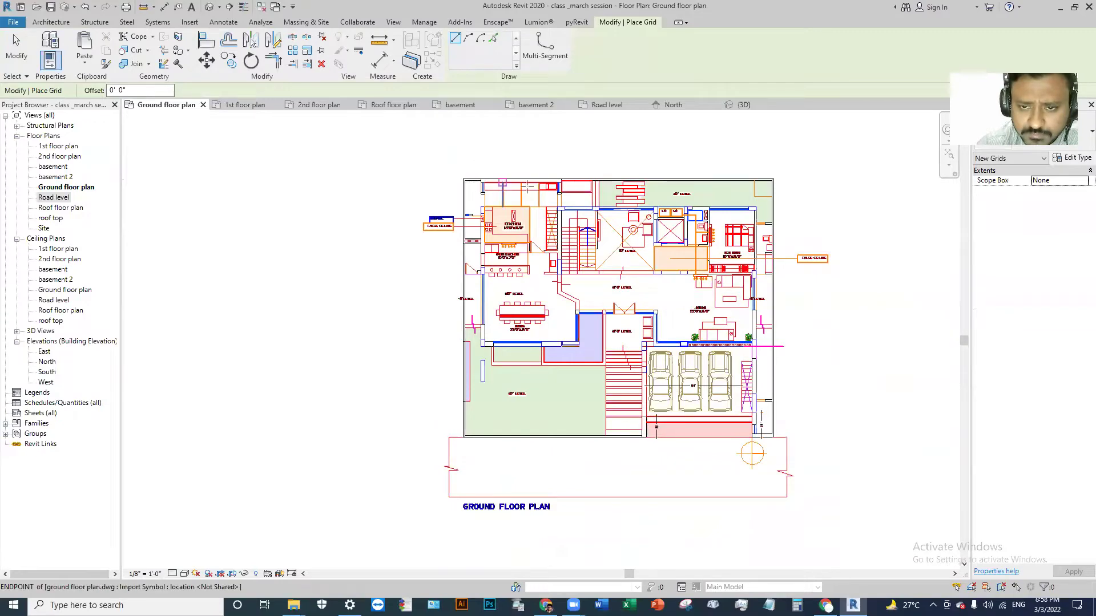
{"action": "scroll", "coordinate": [429, 164], "scroll_direction": "down", "scroll_amount": 1}
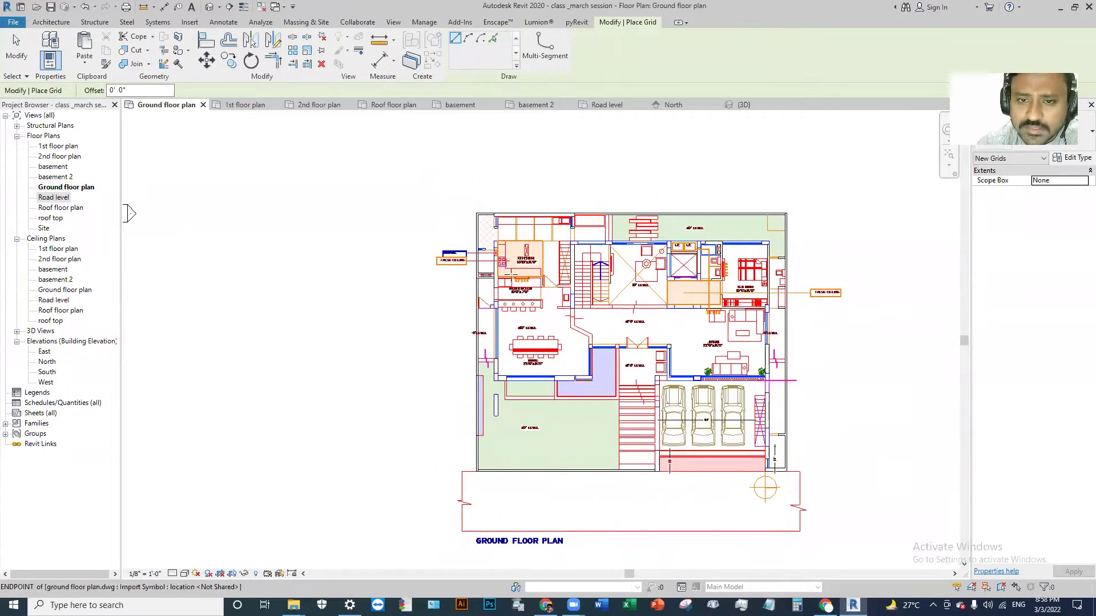
{"action": "scroll", "coordinate": [487, 244], "scroll_direction": "up", "scroll_amount": 2}
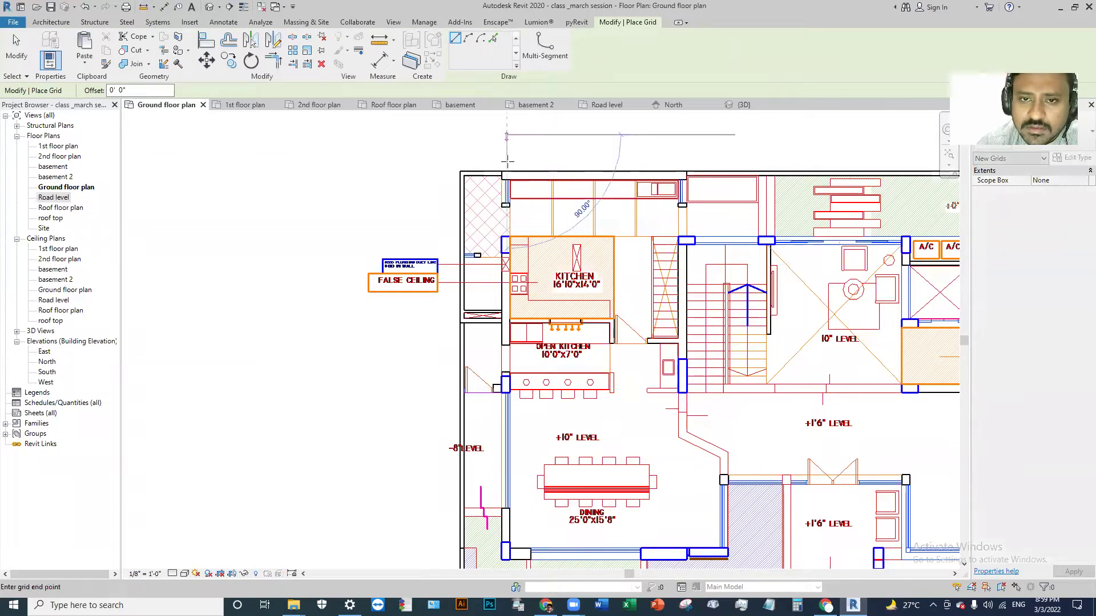
{"action": "scroll", "coordinate": [513, 234], "scroll_direction": "down", "scroll_amount": 2}
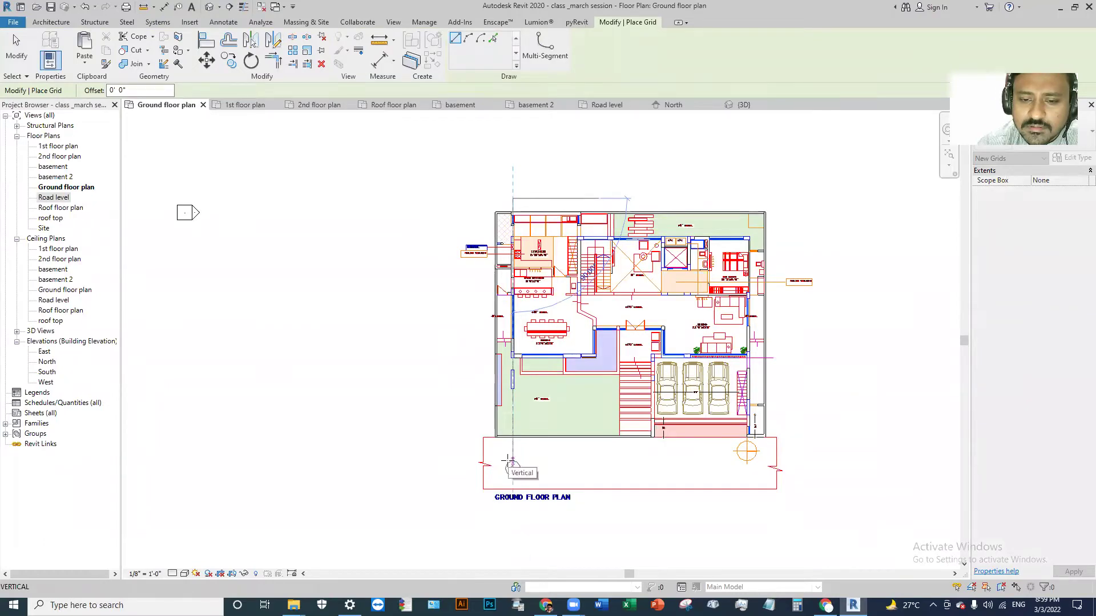
{"action": "left_click", "coordinate": [512, 461]}
{"action": "scroll", "coordinate": [510, 201], "scroll_direction": "up", "scroll_amount": 2}
{"action": "scroll", "coordinate": [510, 202], "scroll_direction": "up", "scroll_amount": 2}
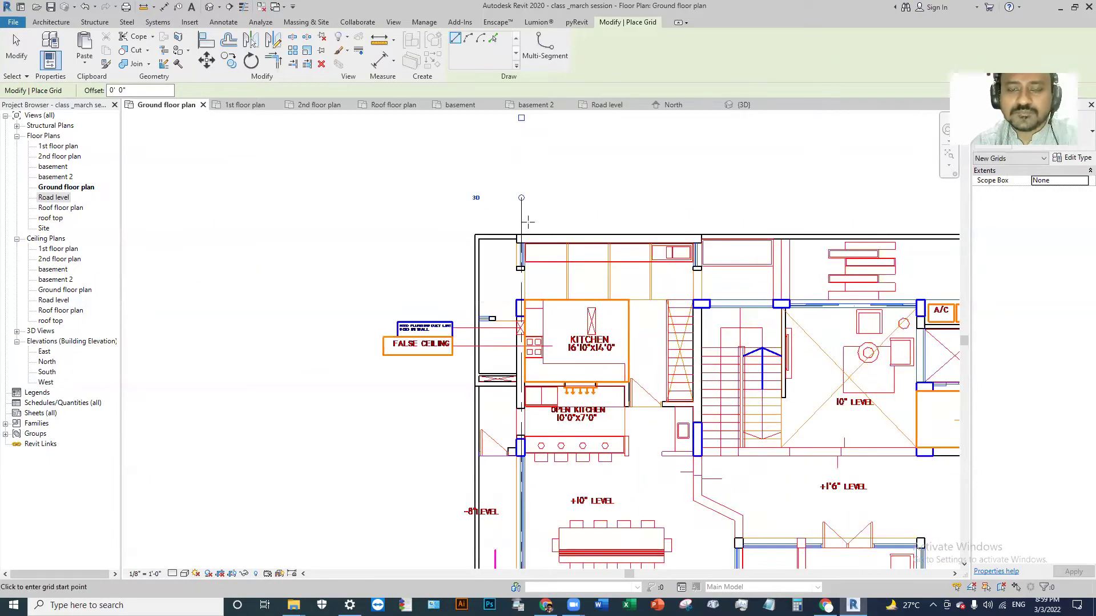
{"action": "scroll", "coordinate": [510, 202], "scroll_direction": "up", "scroll_amount": 1}
{"action": "key", "text": "Escape"}
{"action": "key", "text": "Escape"}
{"action": "left_click", "coordinate": [520, 215]}
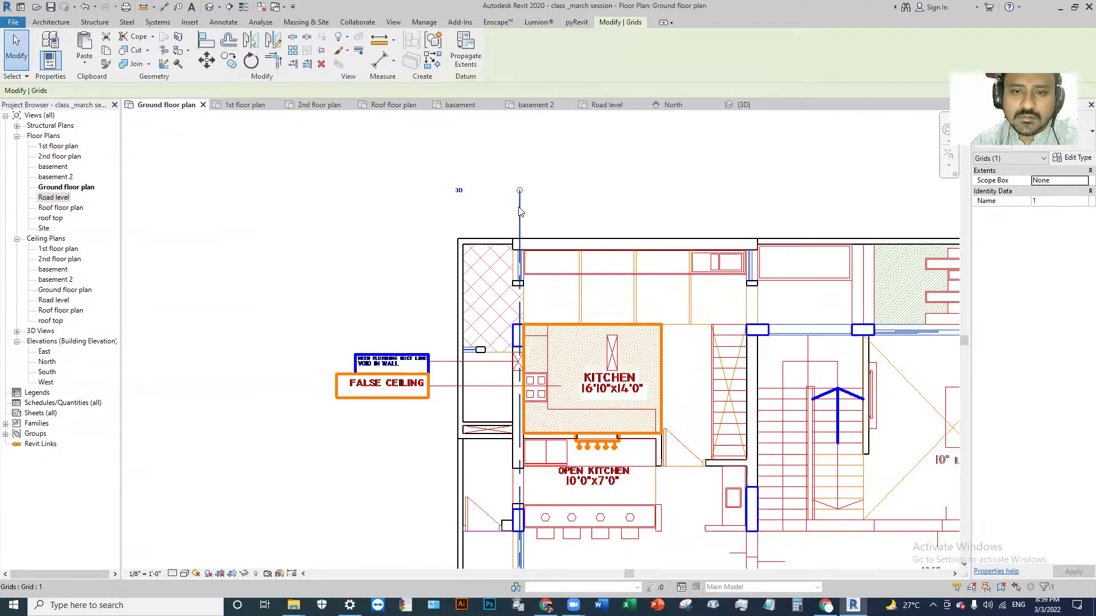
Turn on the number bubble at grid 1's top end.
{"action": "scroll", "coordinate": [530, 234], "scroll_direction": "down", "scroll_amount": 2}
{"action": "scroll", "coordinate": [531, 238], "scroll_direction": "down", "scroll_amount": 1}
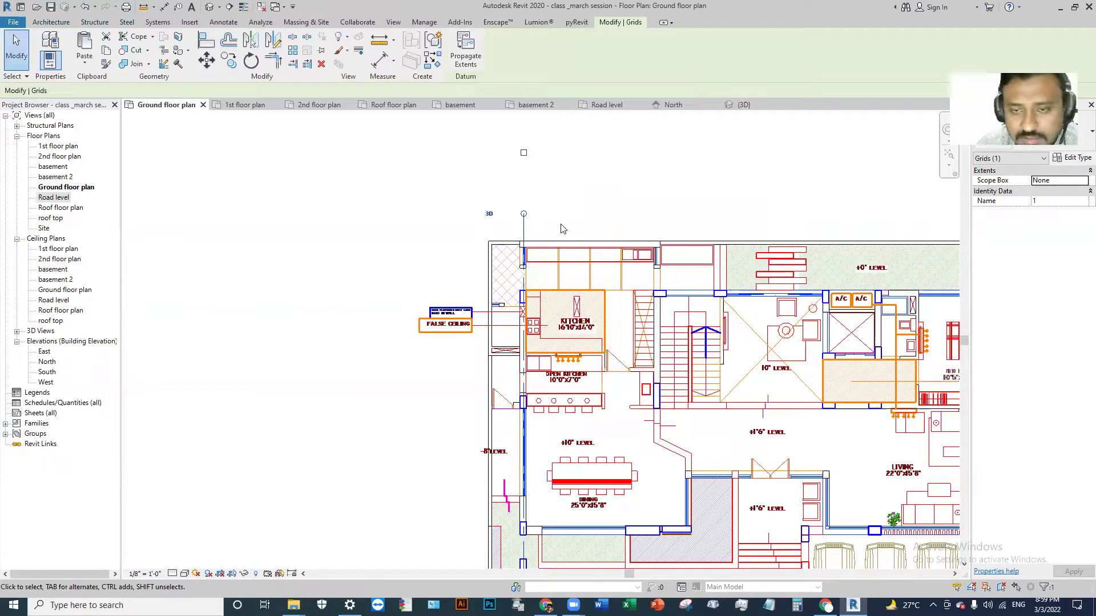
{"action": "left_click", "coordinate": [524, 153]}
{"action": "scroll", "coordinate": [509, 188], "scroll_direction": "up", "scroll_amount": 1}
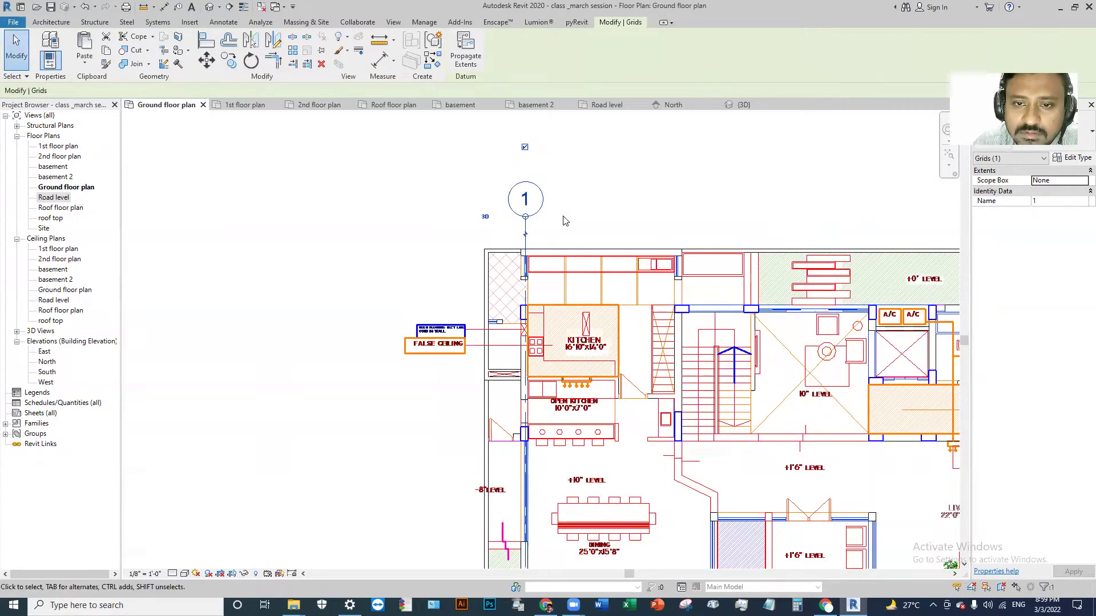
{"action": "scroll", "coordinate": [411, 178], "scroll_direction": "down", "scroll_amount": 2}
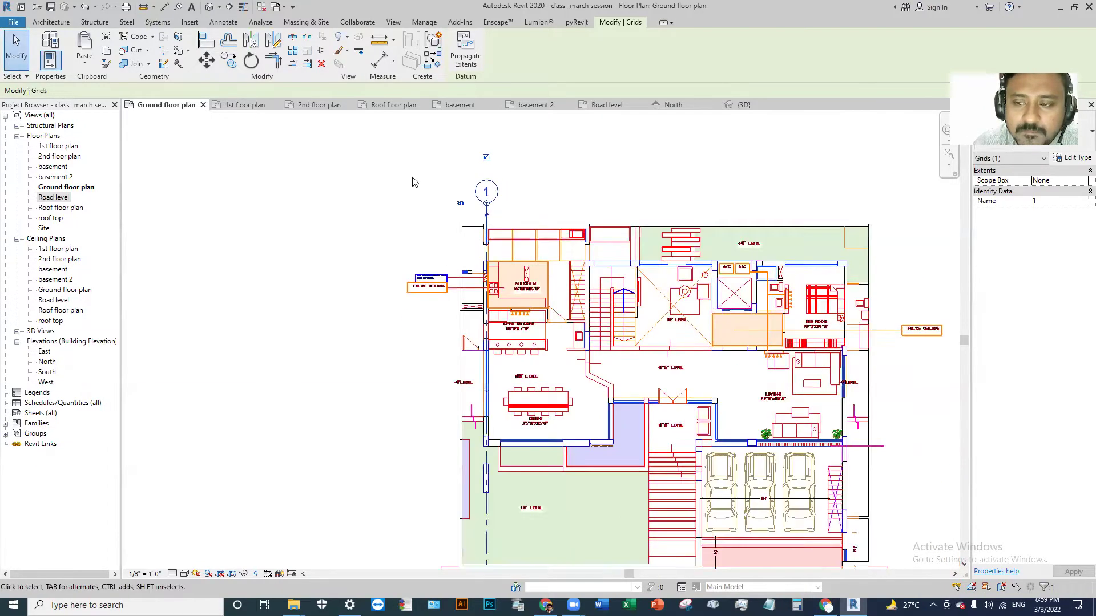
{"action": "scroll", "coordinate": [411, 179], "scroll_direction": "up", "scroll_amount": 1}
{"action": "scroll", "coordinate": [421, 188], "scroll_direction": "up", "scroll_amount": 2}
{"action": "scroll", "coordinate": [411, 288], "scroll_direction": "up", "scroll_amount": 2}
{"action": "scroll", "coordinate": [414, 293], "scroll_direction": "up", "scroll_amount": 3}
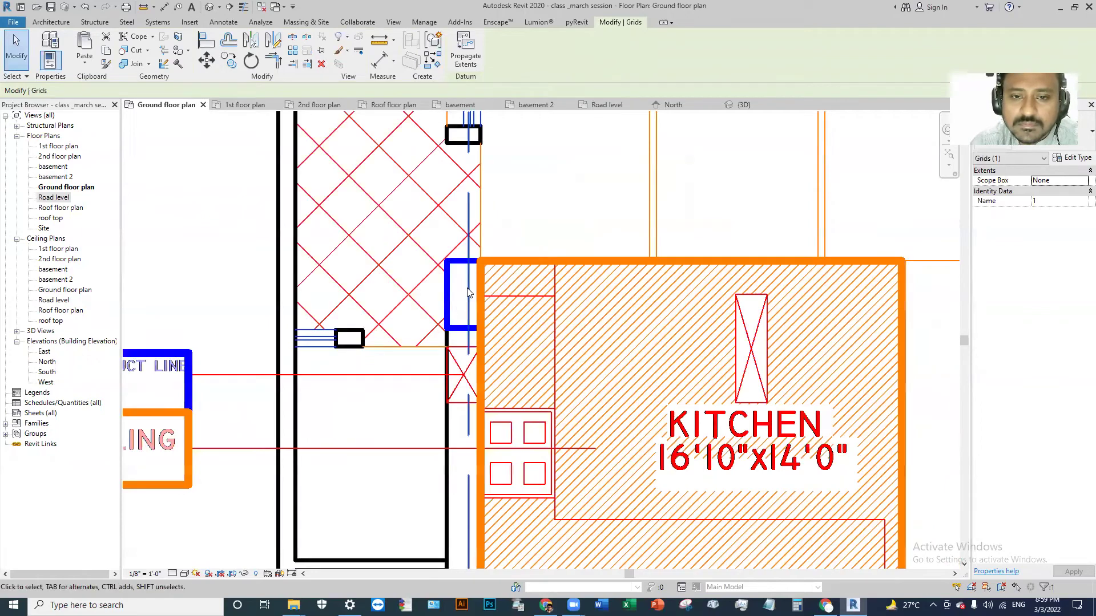
{"action": "scroll", "coordinate": [485, 292], "scroll_direction": "up", "scroll_amount": 3}
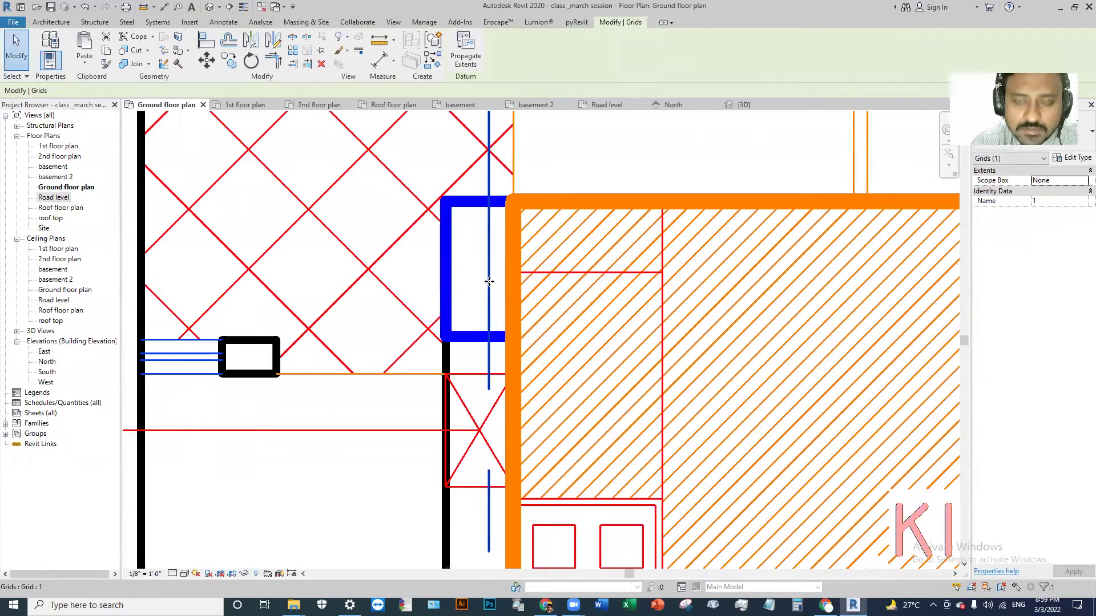
Drag grid 1 slightly left onto the kitchen's left wall line.
{"action": "left_click_drag", "start_coordinate": [489, 281], "coordinate": [484, 289]}
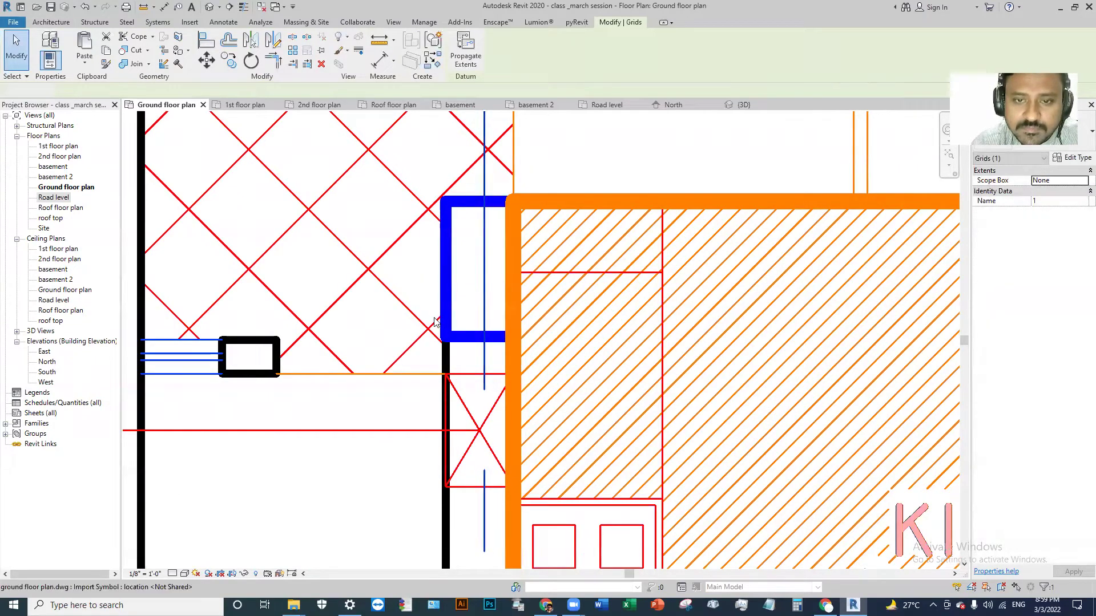
{"action": "key", "text": "Escape"}
{"action": "scroll", "coordinate": [434, 321], "scroll_direction": "down", "scroll_amount": 3}
{"action": "scroll", "coordinate": [437, 268], "scroll_direction": "down", "scroll_amount": 1}
{"action": "scroll", "coordinate": [438, 240], "scroll_direction": "down", "scroll_amount": 2}
{"action": "scroll", "coordinate": [440, 214], "scroll_direction": "up", "scroll_amount": 2}
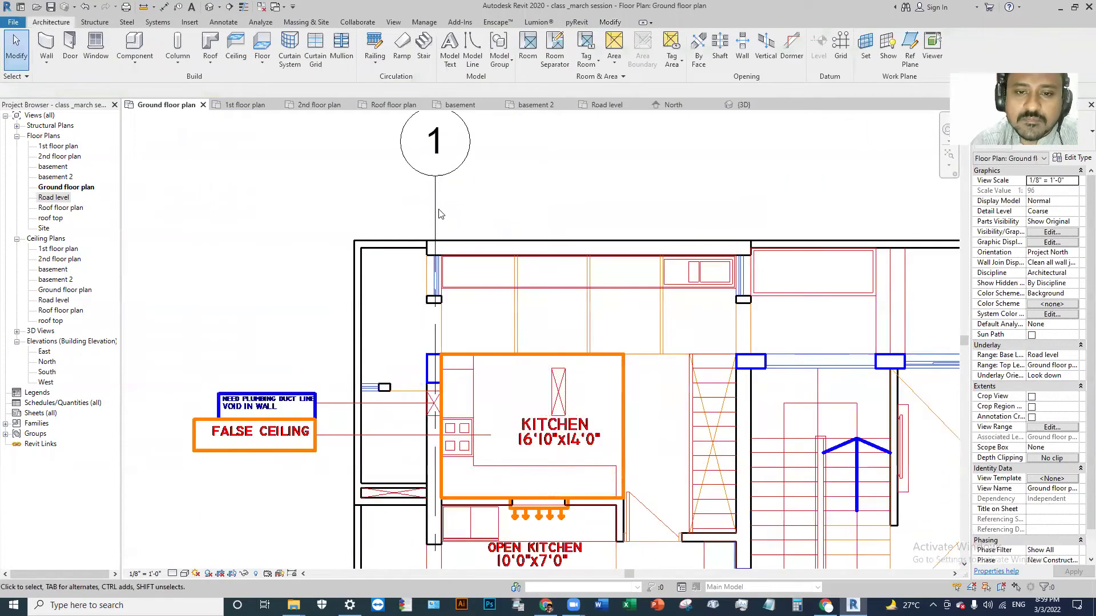
{"action": "left_click", "coordinate": [436, 213]}
{"action": "scroll", "coordinate": [434, 206], "scroll_direction": "up", "scroll_amount": 1}
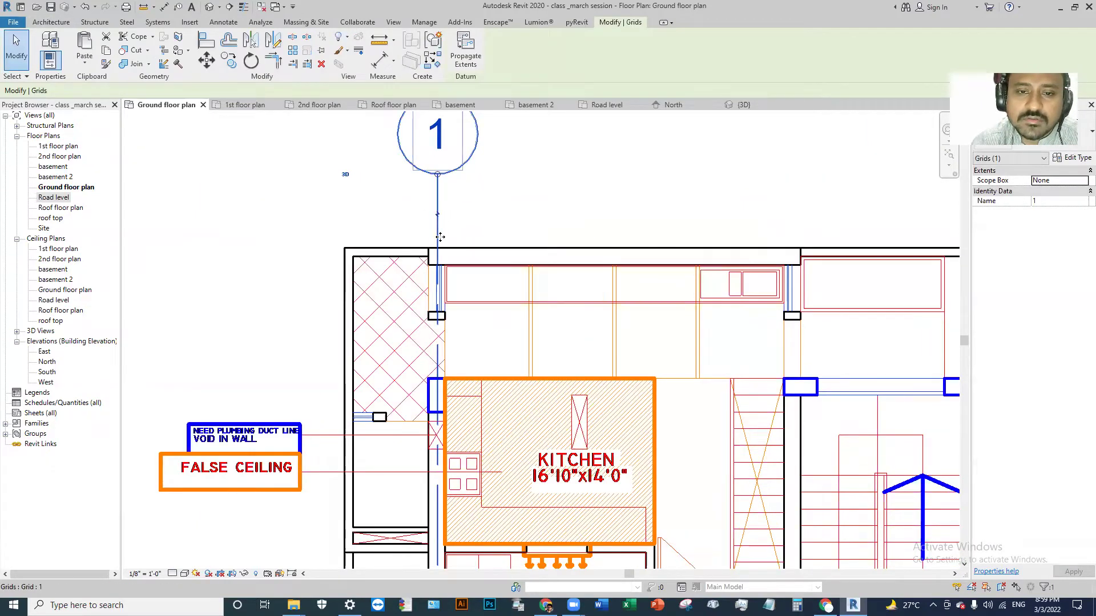
{"action": "left_click_drag", "start_coordinate": [440, 236], "coordinate": [441, 237]}
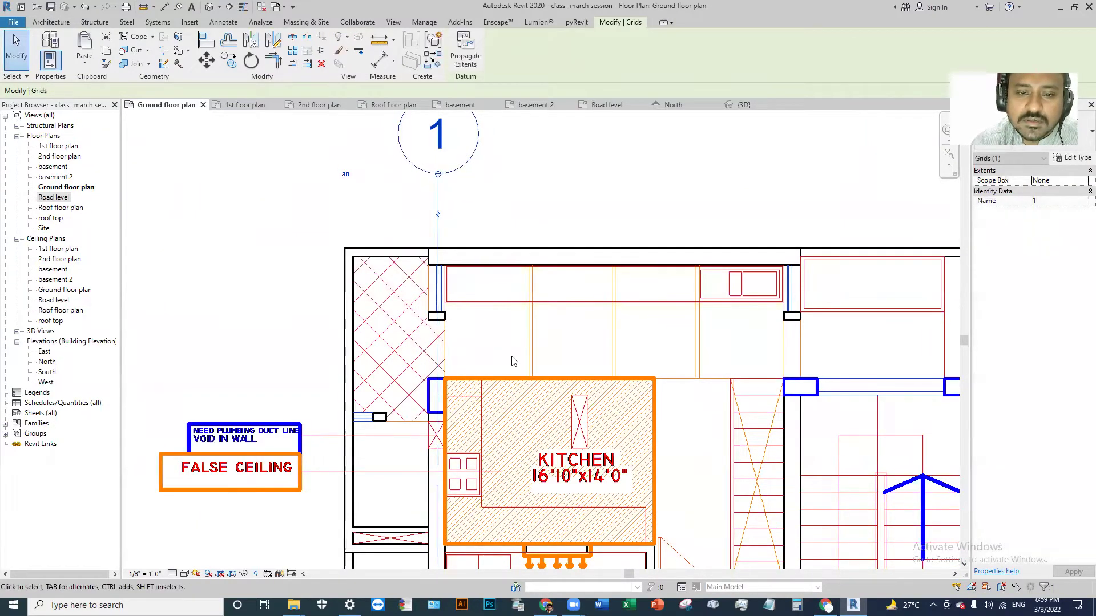
{"action": "key", "text": "Escape"}
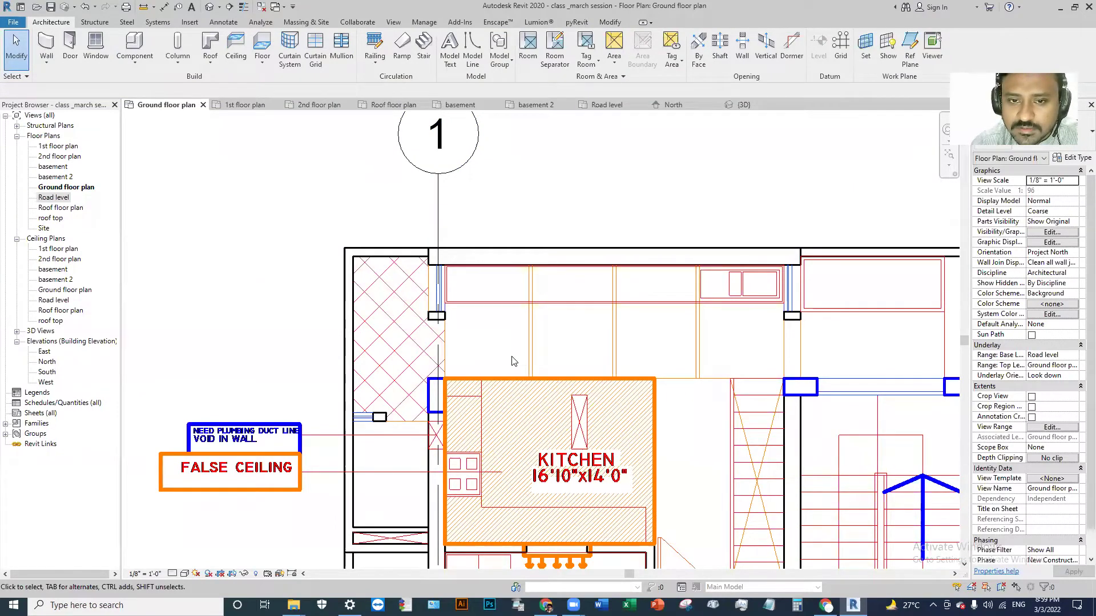
Nudge grid 1 left with the arrow key to fine-tune its alignment.
{"action": "left_click", "coordinate": [437, 228]}
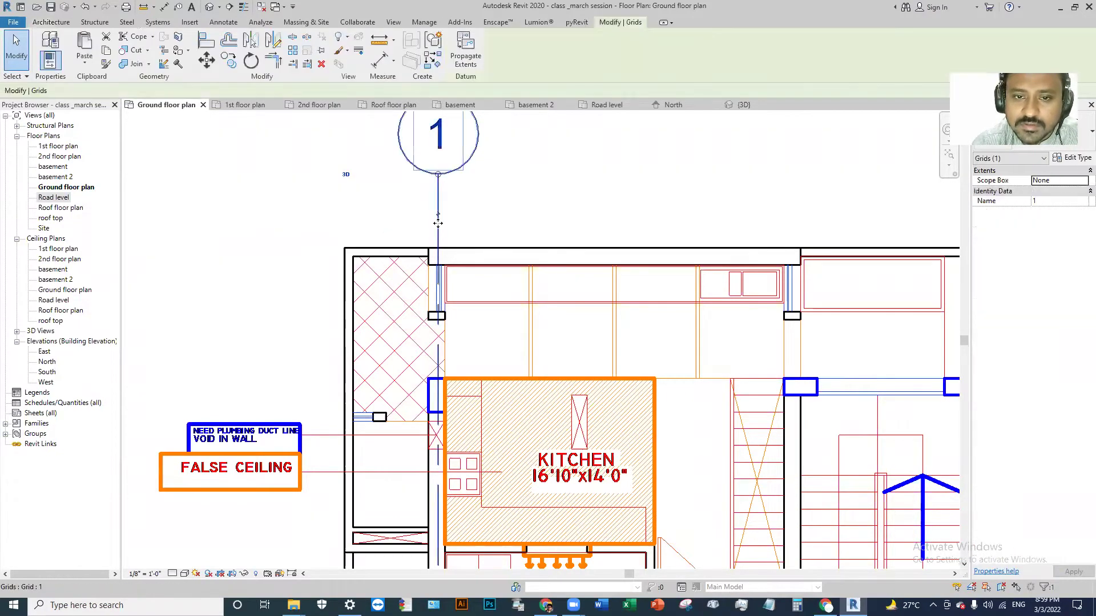
{"action": "key", "text": "Left"}
{"action": "key", "text": "Left"}
{"action": "key", "text": "Left"}
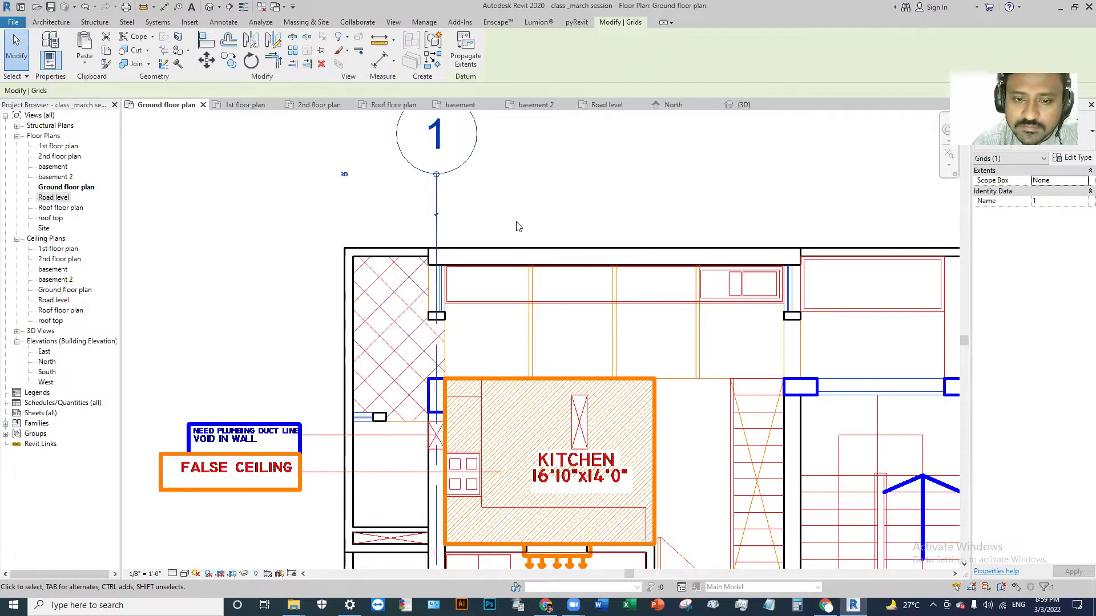
{"action": "key", "text": "Escape"}
{"action": "scroll", "coordinate": [516, 210], "scroll_direction": "down", "scroll_amount": 2}
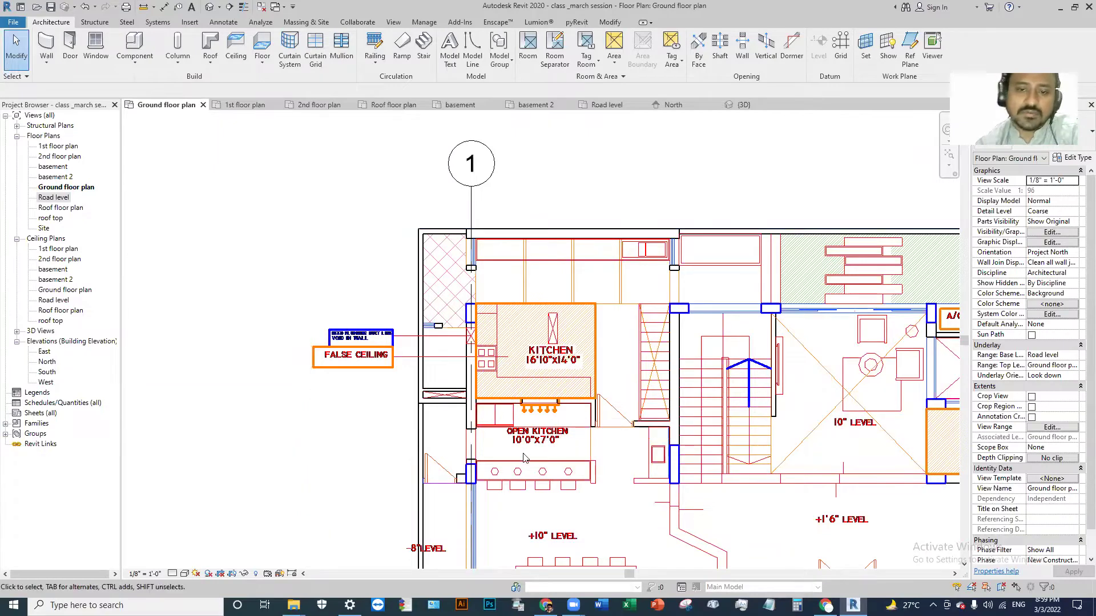
{"action": "left_click", "coordinate": [472, 202]}
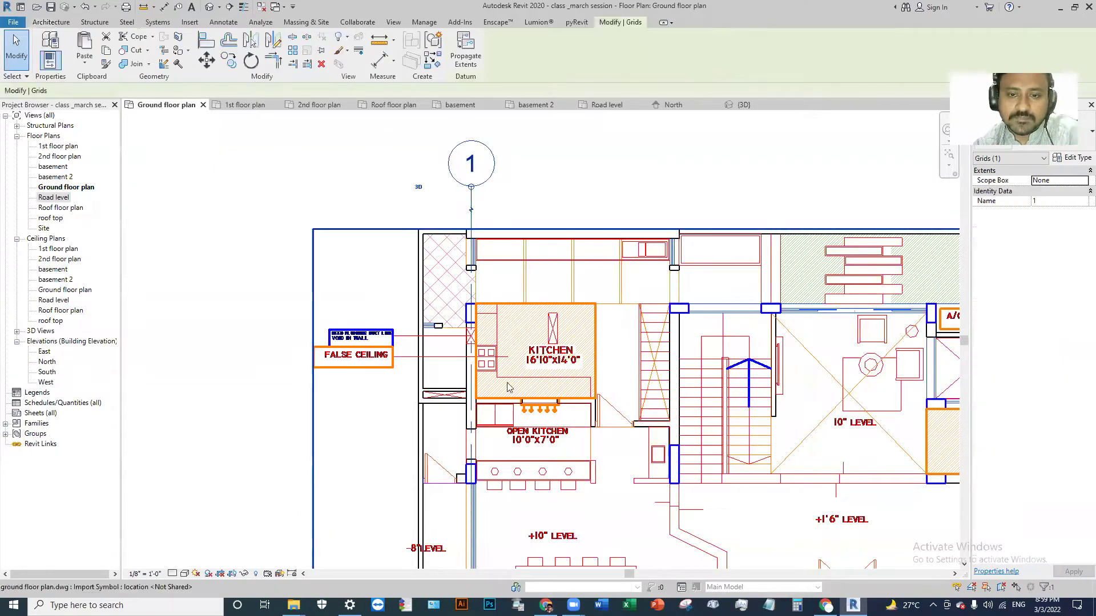
{"action": "key", "text": "c"}
{"action": "key", "text": "o"}
{"action": "scroll", "coordinate": [476, 331], "scroll_direction": "up", "scroll_amount": 2}
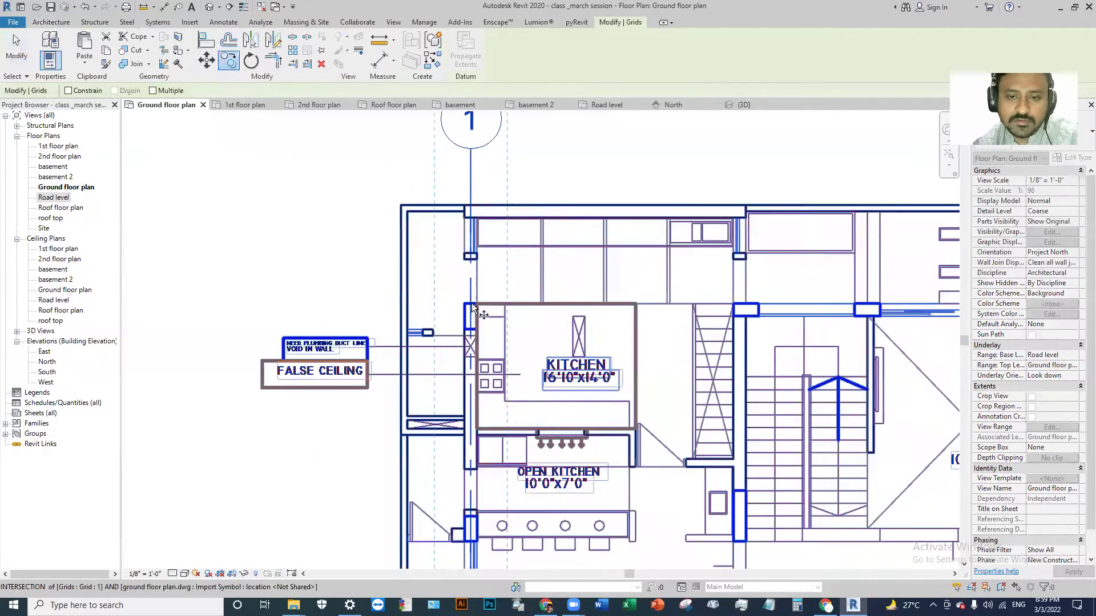
{"action": "scroll", "coordinate": [473, 325], "scroll_direction": "up", "scroll_amount": 2}
{"action": "left_click", "coordinate": [472, 278]}
{"action": "scroll", "coordinate": [576, 317], "scroll_direction": "down", "scroll_amount": 2}
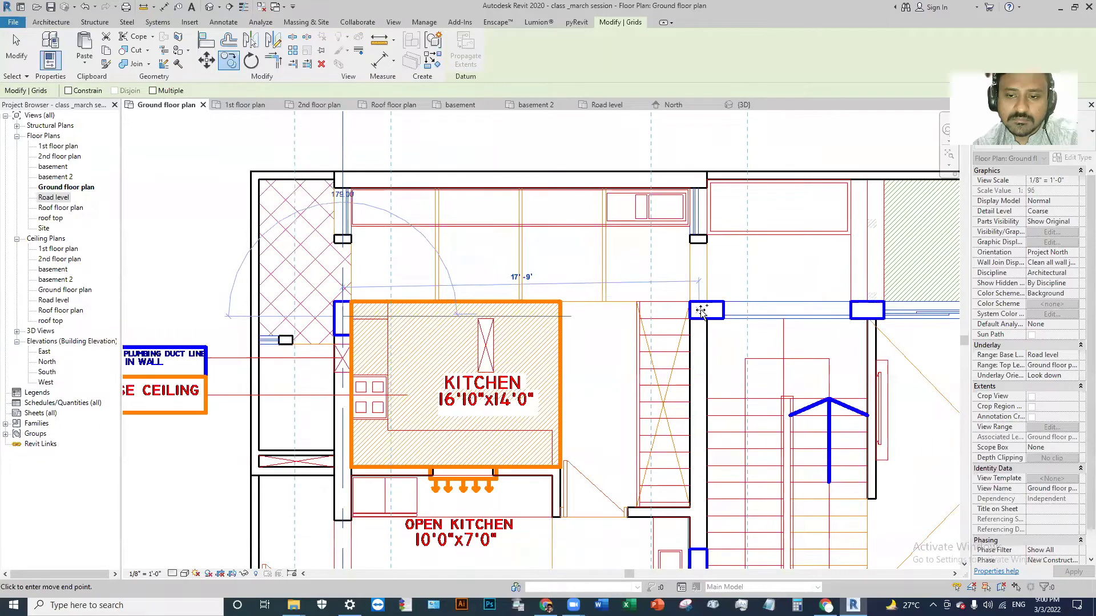
{"action": "scroll", "coordinate": [699, 310], "scroll_direction": "up", "scroll_amount": 2}
{"action": "scroll", "coordinate": [700, 317], "scroll_direction": "down", "scroll_amount": 3}
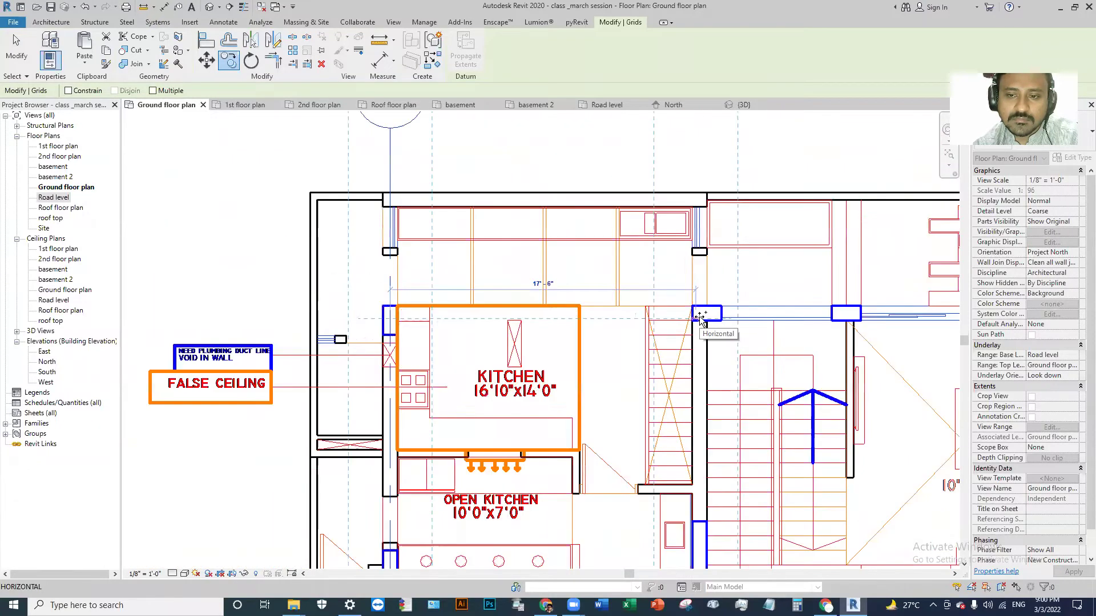
{"action": "left_click", "coordinate": [386, 155]}
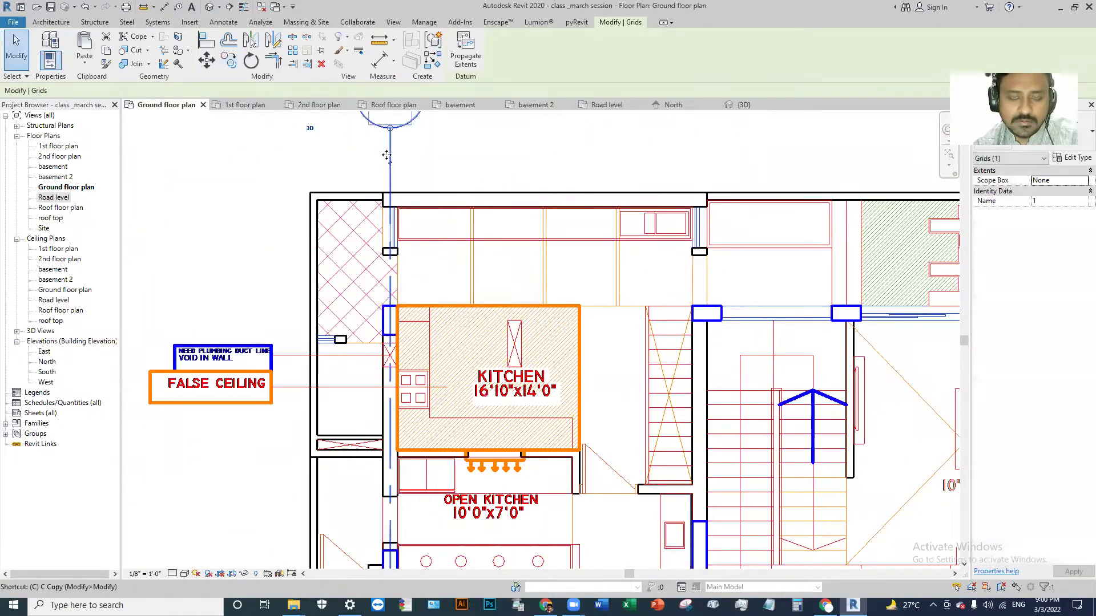
Copy grid 1 to the right with CO to create grid 2.
{"action": "key", "text": "c"}
{"action": "key", "text": "o"}
{"action": "left_click", "coordinate": [389, 155]}
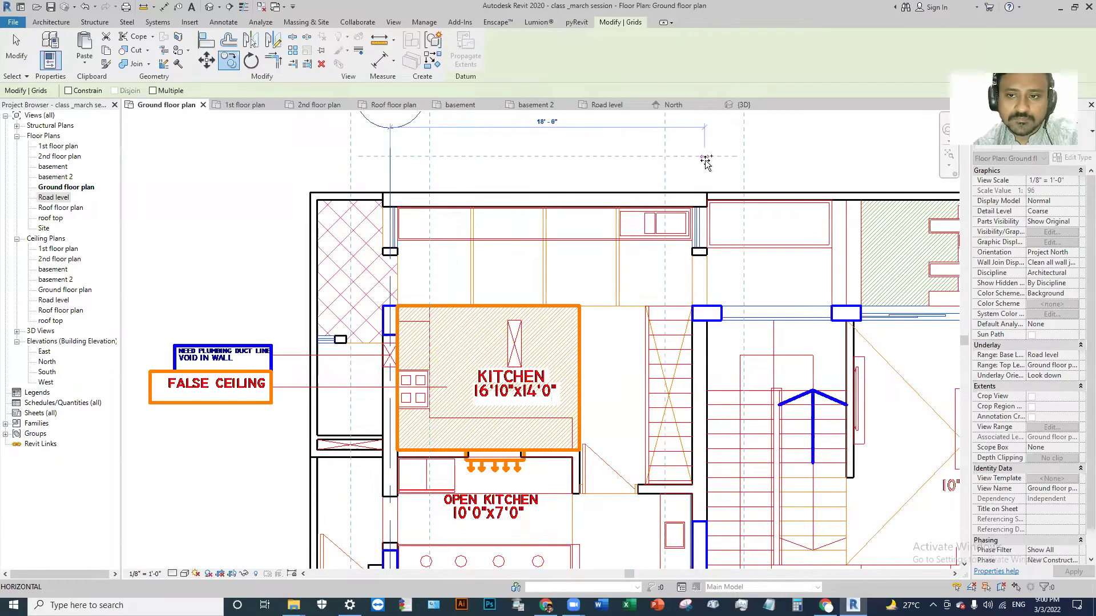
{"action": "left_click", "coordinate": [705, 166]}
{"action": "scroll", "coordinate": [546, 346], "scroll_direction": "down", "scroll_amount": 2}
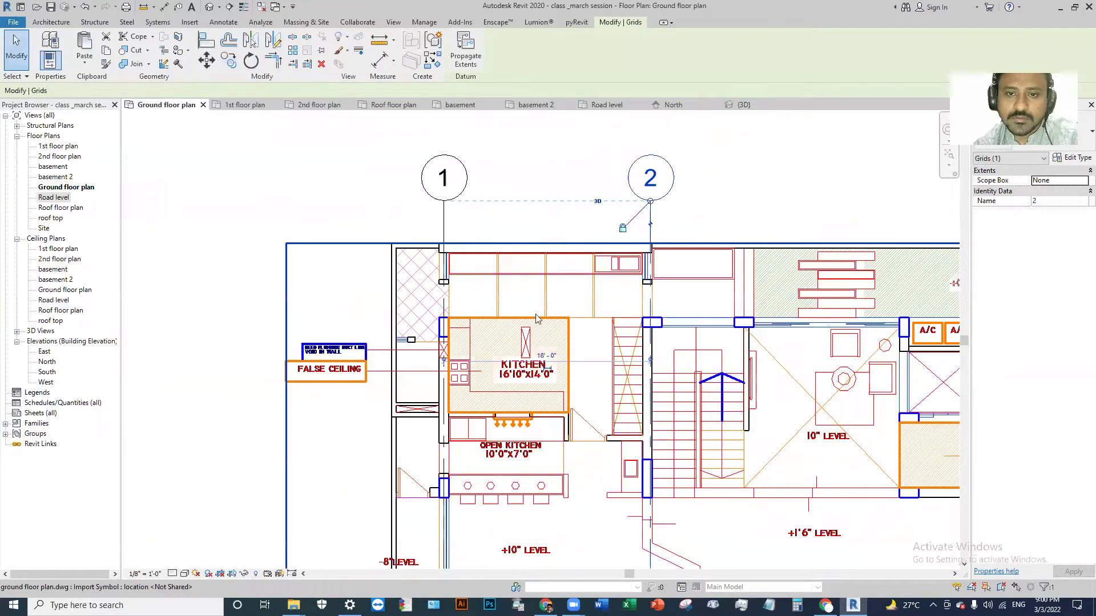
{"action": "scroll", "coordinate": [520, 254], "scroll_direction": "down", "scroll_amount": 2}
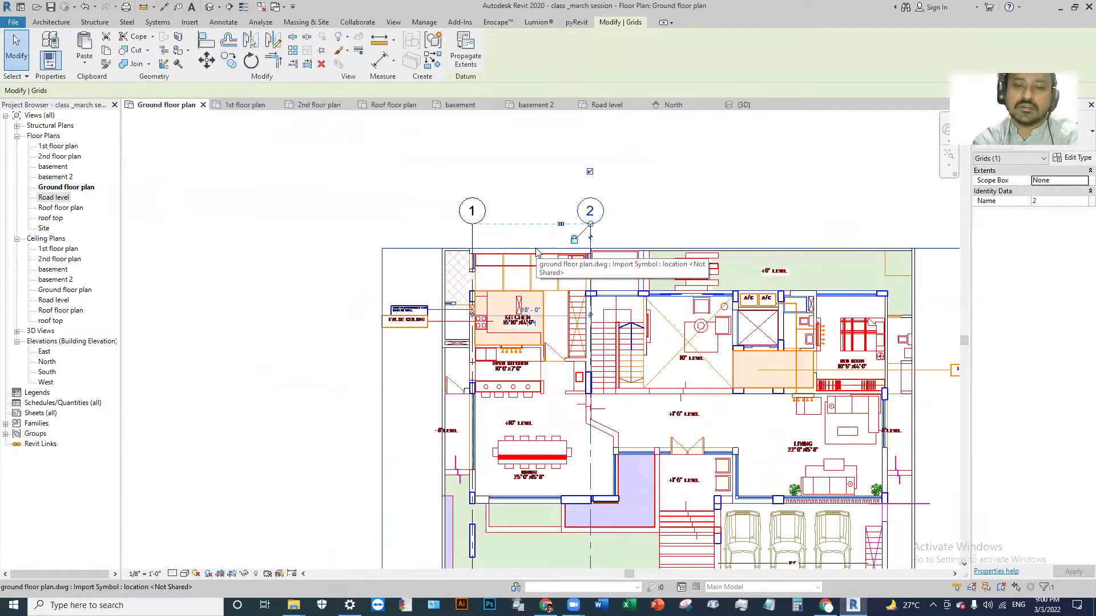
{"action": "scroll", "coordinate": [536, 252], "scroll_direction": "up", "scroll_amount": 2}
{"action": "scroll", "coordinate": [533, 234], "scroll_direction": "up", "scroll_amount": 1}
{"action": "scroll", "coordinate": [532, 222], "scroll_direction": "up", "scroll_amount": 1}
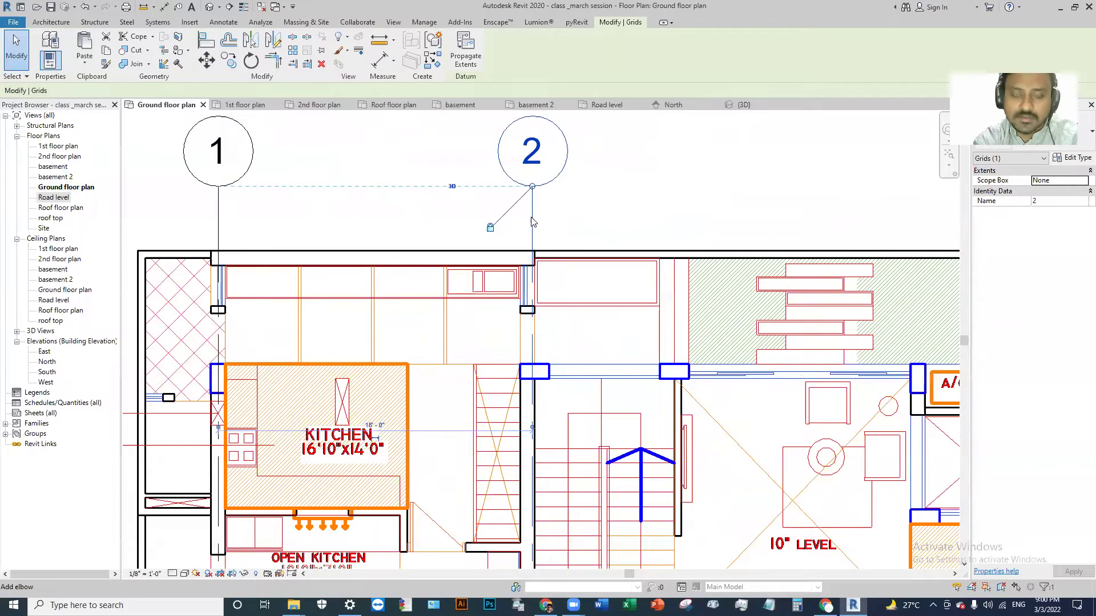
Copy grid 2 with Multiple to place grids 3–6, about 6'-6" and 15'-6" apart at the end.
{"action": "key", "text": "c"}
{"action": "key", "text": "o"}
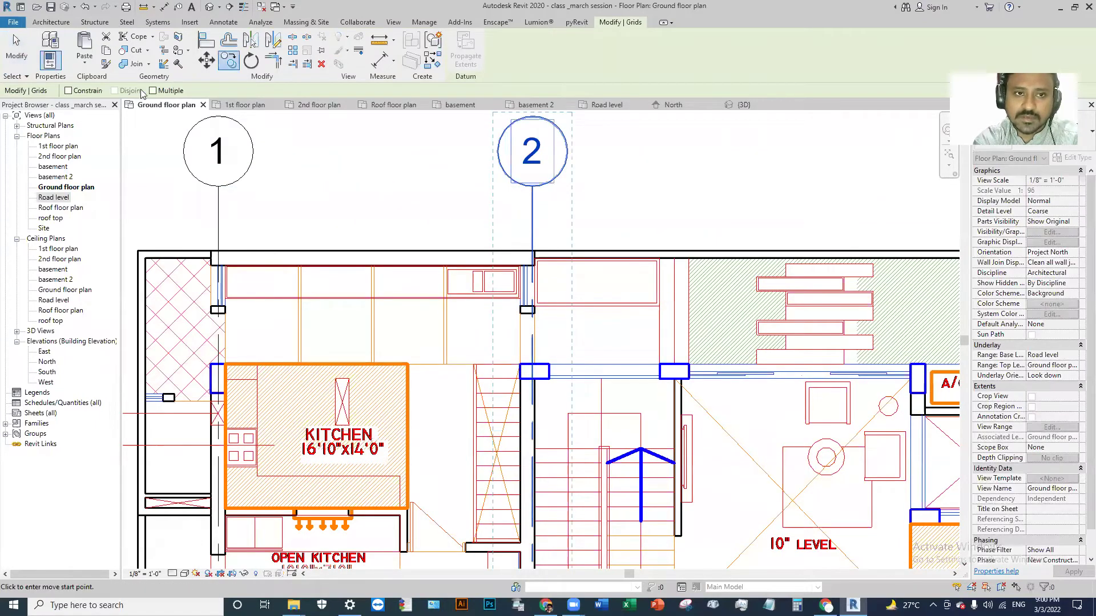
{"action": "left_click", "coordinate": [153, 90]}
{"action": "left_click", "coordinate": [532, 238]}
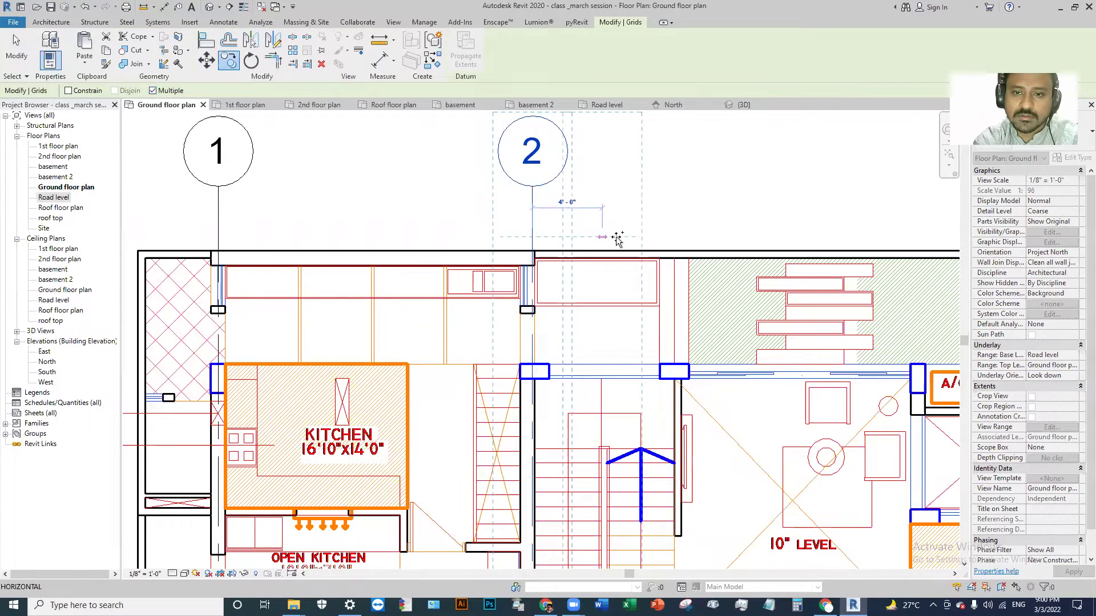
{"action": "left_click", "coordinate": [671, 240]}
{"action": "middle_click_drag", "start_coordinate": [786, 240], "coordinate": [482, 230]}
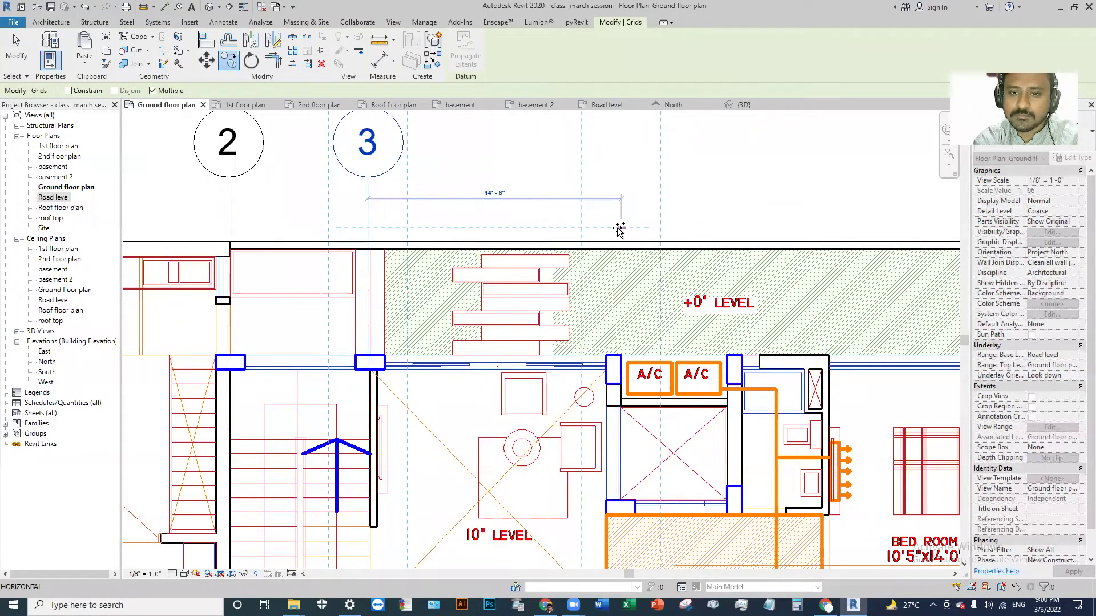
{"action": "left_click", "coordinate": [618, 229]}
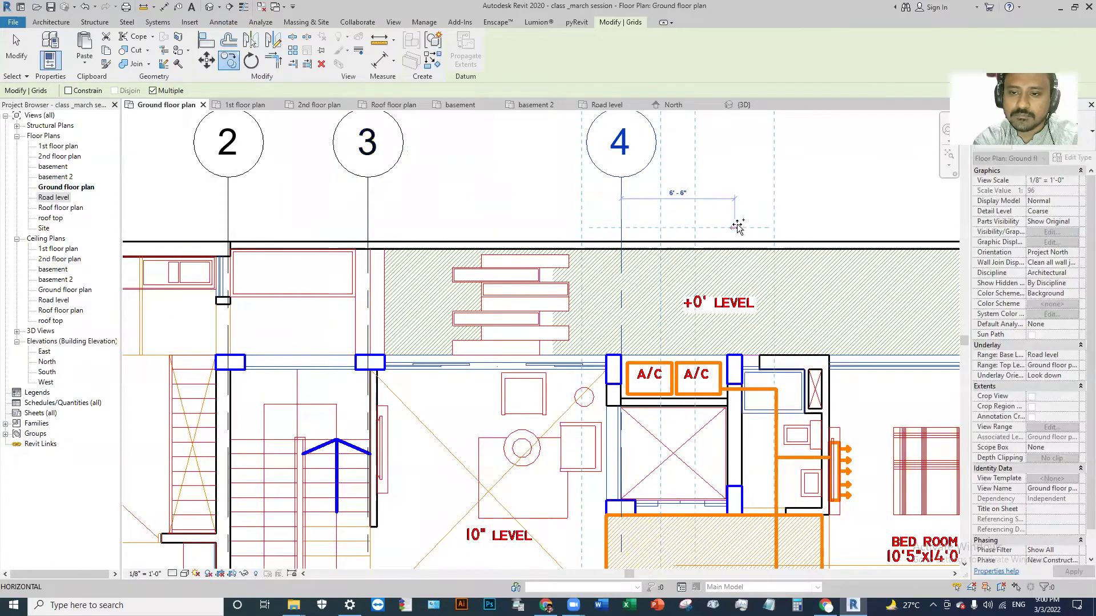
{"action": "left_click", "coordinate": [737, 227]}
{"action": "middle_click_drag", "start_coordinate": [708, 231], "coordinate": [525, 221]}
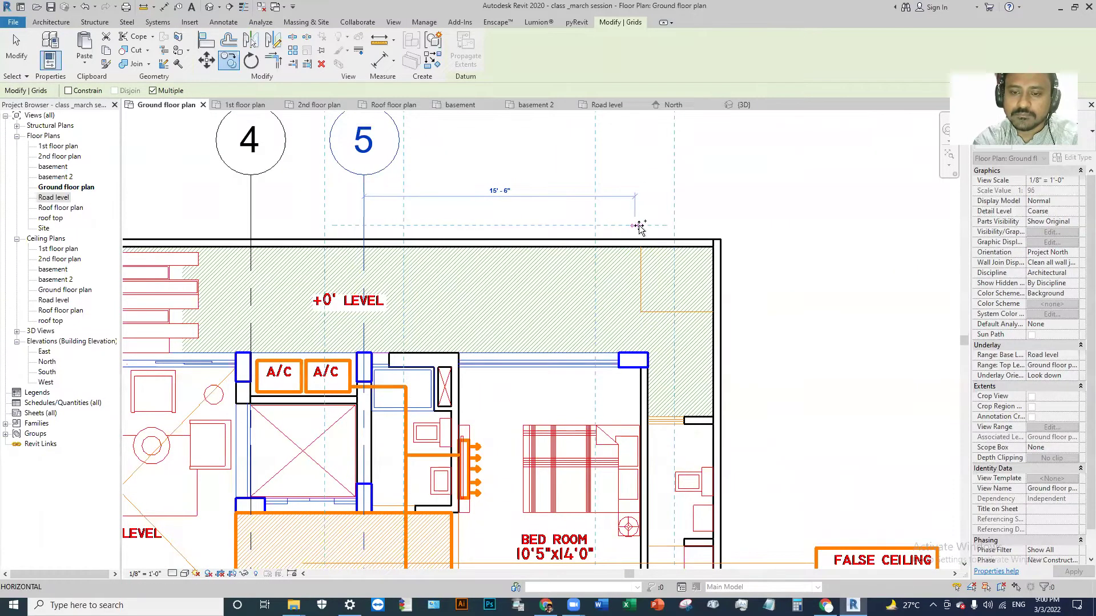
{"action": "left_click", "coordinate": [636, 229]}
Pan across the plan to review the new grids and select grid 6.
{"action": "scroll", "coordinate": [636, 225], "scroll_direction": "down", "scroll_amount": 2}
{"action": "scroll", "coordinate": [650, 233], "scroll_direction": "down", "scroll_amount": 1}
{"action": "middle_click_drag", "start_coordinate": [656, 237], "coordinate": [832, 167]}
{"action": "mouse_move", "coordinate": [694, 184]}
{"action": "middle_mouse_down"}
{"action": "mouse_move", "coordinate": [753, 161]}
{"action": "mouse_move", "coordinate": [789, 191]}
{"action": "middle_mouse_up"}
{"action": "middle_click_drag", "start_coordinate": [581, 199], "coordinate": [594, 194]}
{"action": "scroll", "coordinate": [602, 194], "scroll_direction": "down", "scroll_amount": 3}
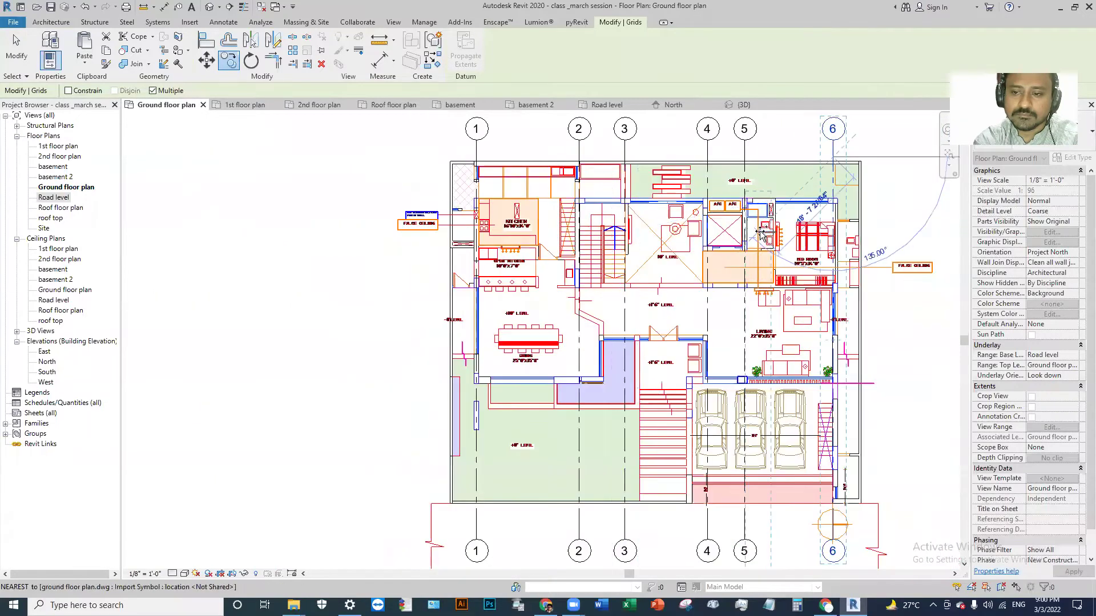
{"action": "scroll", "coordinate": [701, 268], "scroll_direction": "up", "scroll_amount": 1}
{"action": "scroll", "coordinate": [701, 268], "scroll_direction": "up", "scroll_amount": 2}
{"action": "scroll", "coordinate": [700, 269], "scroll_direction": "up", "scroll_amount": 1}
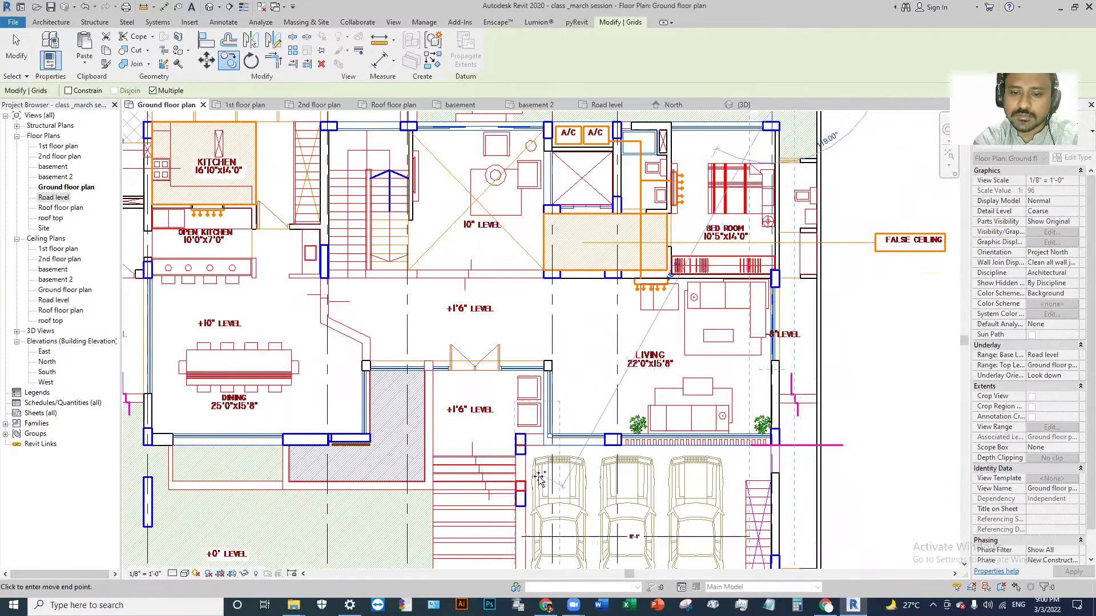
{"action": "middle_click_drag", "start_coordinate": [581, 472], "coordinate": [571, 394]}
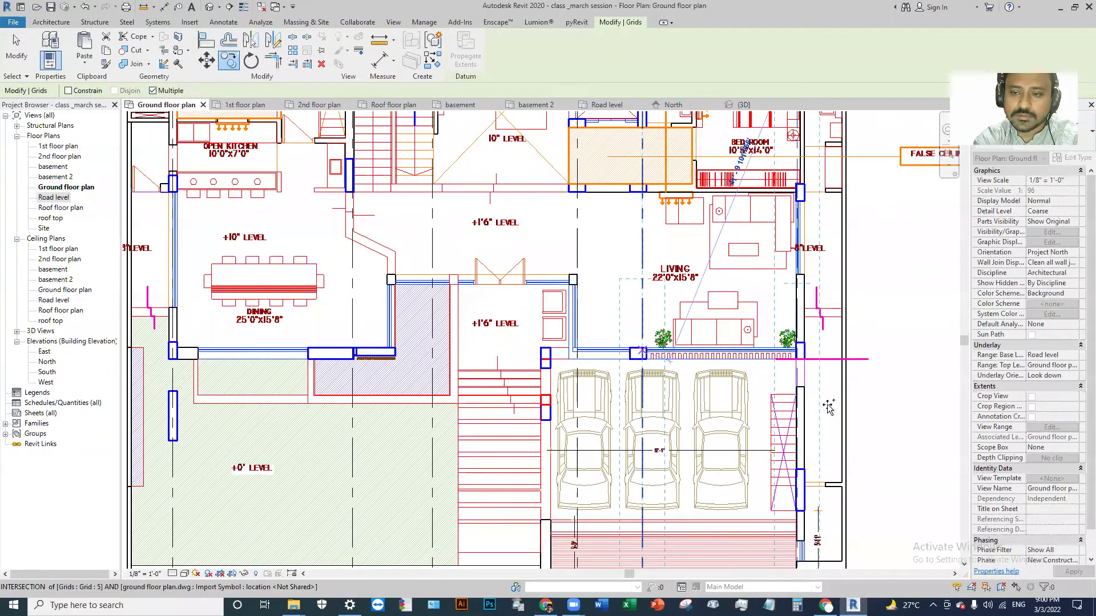
{"action": "left_click", "coordinate": [798, 417]}
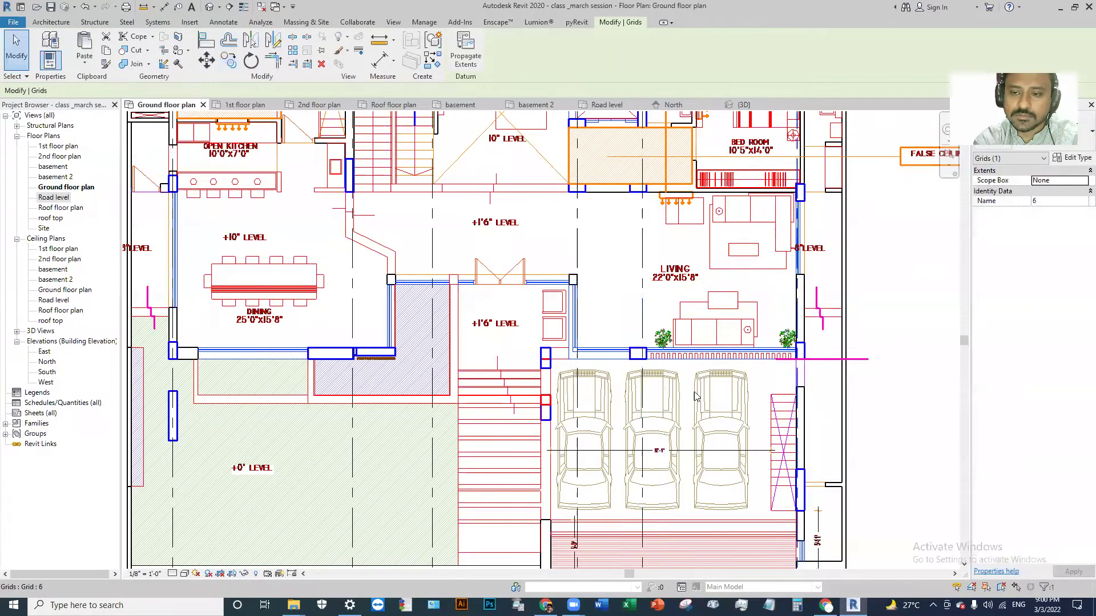
{"action": "scroll", "coordinate": [628, 417], "scroll_direction": "down", "scroll_amount": 2}
{"action": "scroll", "coordinate": [599, 416], "scroll_direction": "down", "scroll_amount": 2}
{"action": "middle_click_drag", "start_coordinate": [598, 446], "coordinate": [581, 416]}
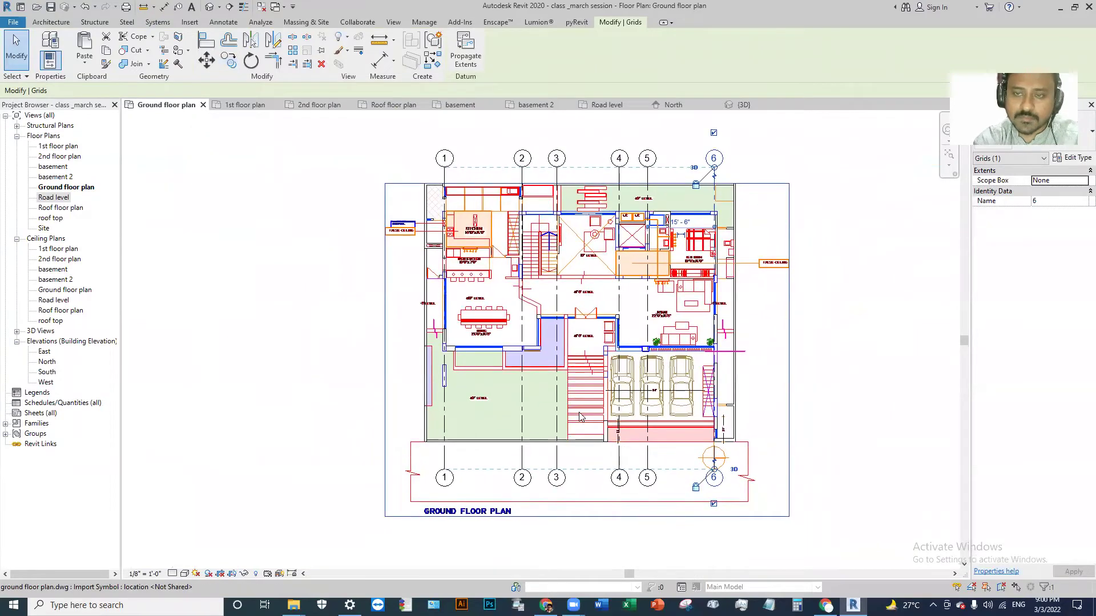
{"action": "key", "text": "Escape"}
{"action": "scroll", "coordinate": [653, 197], "scroll_direction": "up", "scroll_amount": 2}
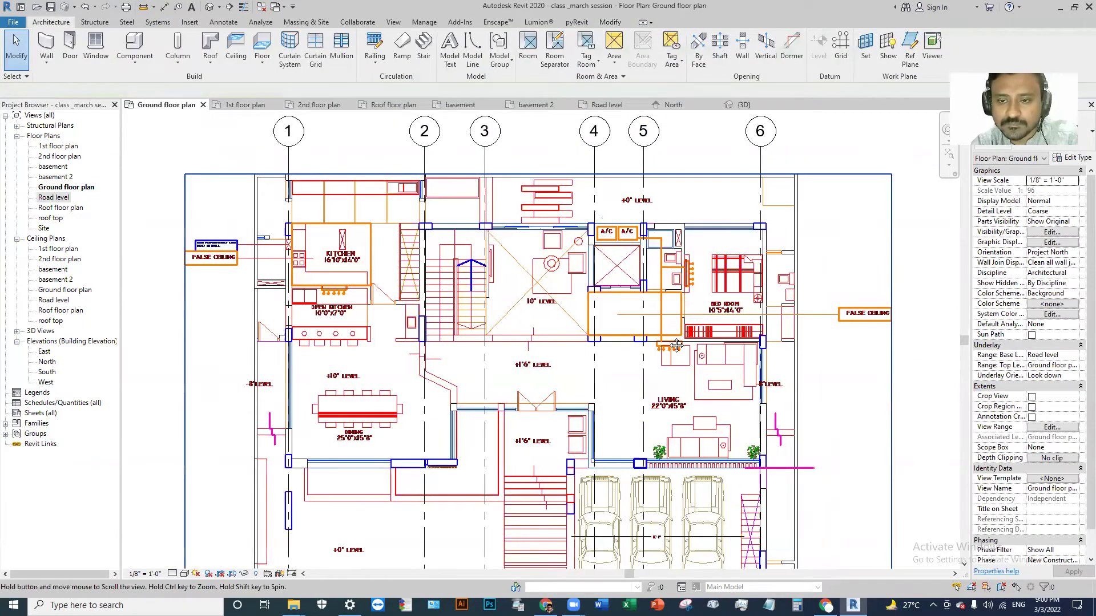
{"action": "middle_click_drag", "start_coordinate": [797, 341], "coordinate": [810, 276]}
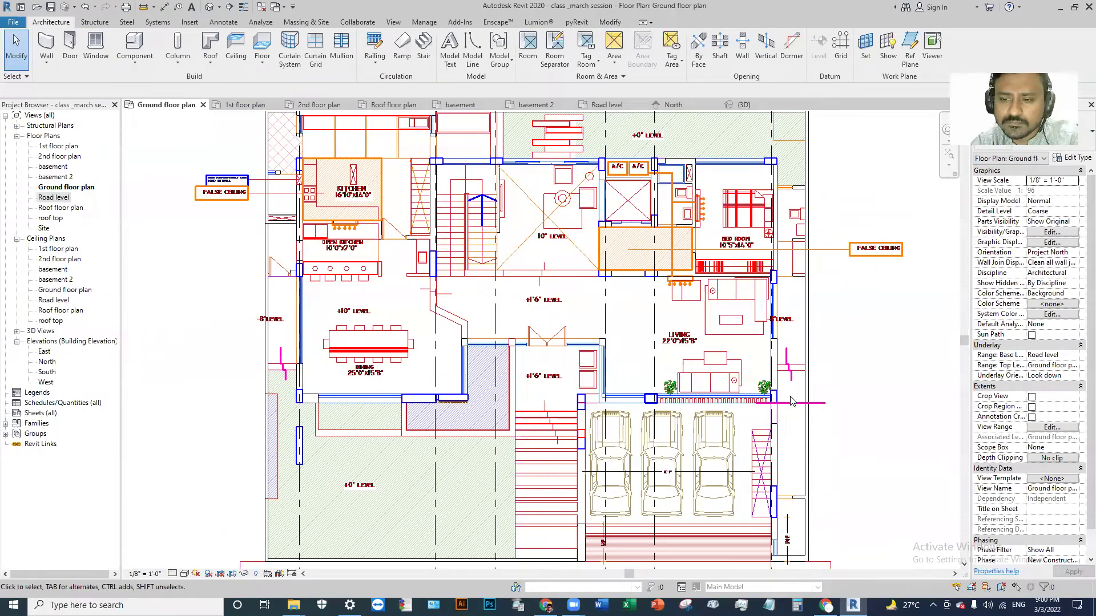
{"action": "scroll", "coordinate": [793, 433], "scroll_direction": "up", "scroll_amount": 3}
{"action": "scroll", "coordinate": [777, 505], "scroll_direction": "down", "scroll_amount": 2}
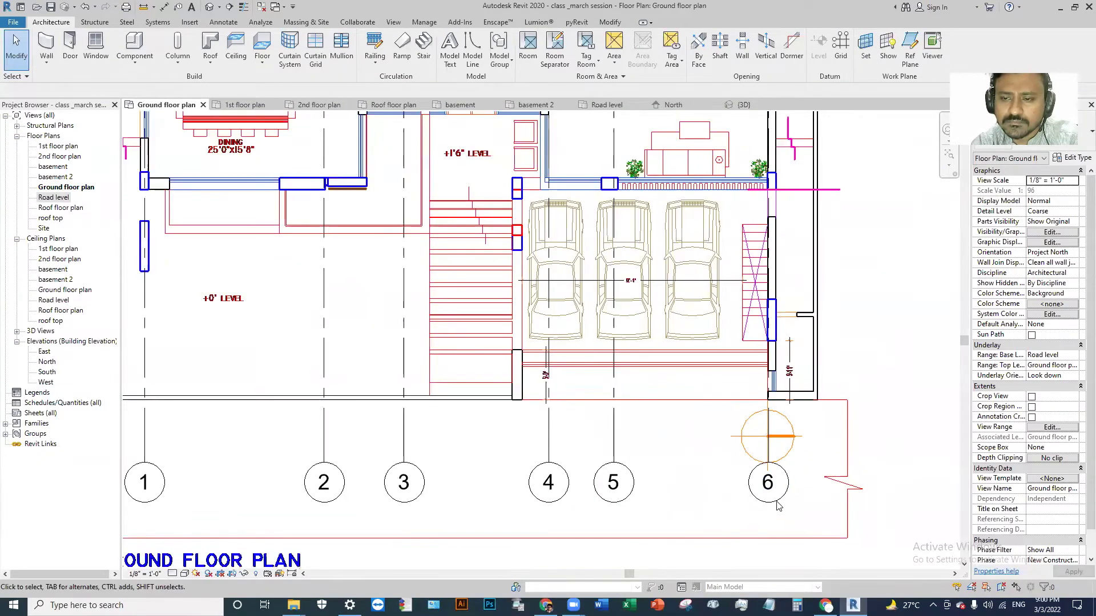
{"action": "middle_click_drag", "start_coordinate": [628, 171], "coordinate": [610, 433]}
{"action": "middle_click_drag", "start_coordinate": [591, 300], "coordinate": [639, 432]}
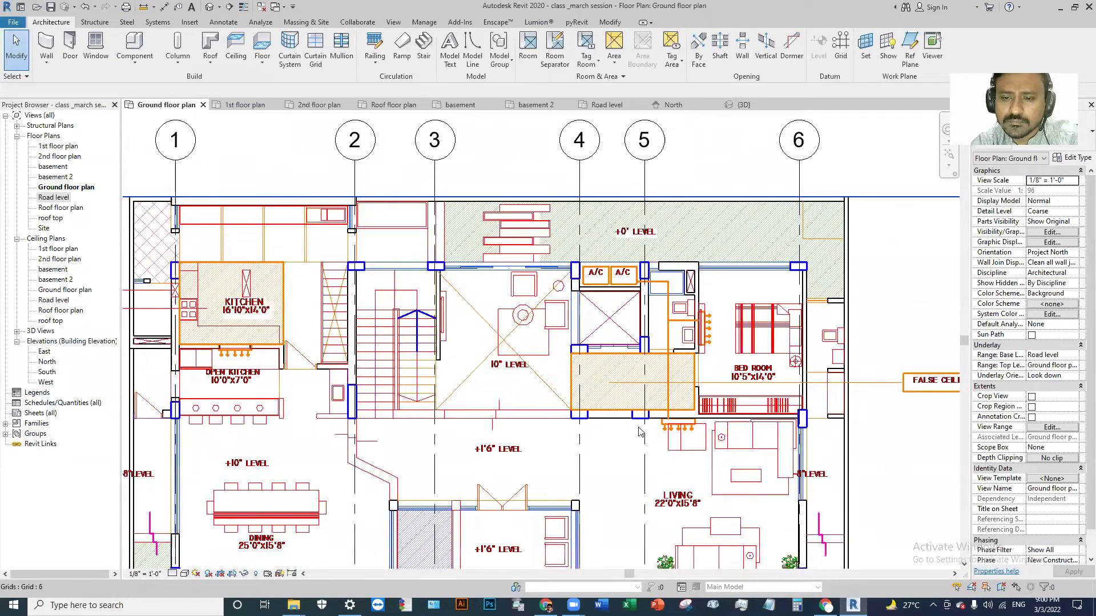
{"action": "scroll", "coordinate": [639, 432], "scroll_direction": "down", "scroll_amount": 2}
{"action": "scroll", "coordinate": [728, 432], "scroll_direction": "up", "scroll_amount": 2}
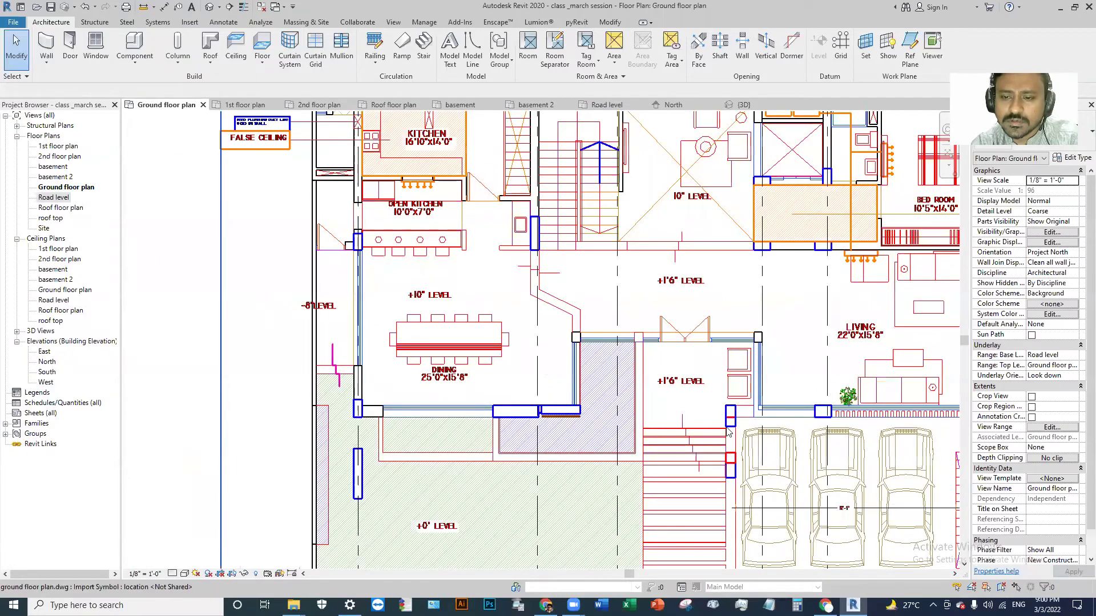
{"action": "scroll", "coordinate": [728, 432], "scroll_direction": "down", "scroll_amount": 2}
{"action": "scroll", "coordinate": [665, 427], "scroll_direction": "up", "scroll_amount": 2}
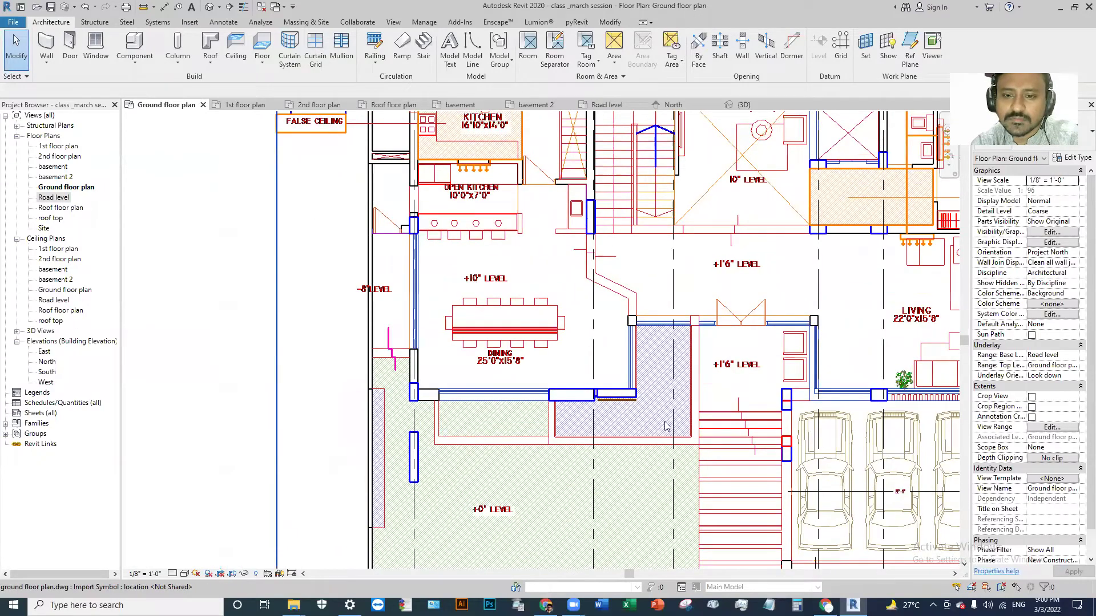
{"action": "scroll", "coordinate": [665, 427], "scroll_direction": "down", "scroll_amount": 2}
{"action": "scroll", "coordinate": [600, 418], "scroll_direction": "up", "scroll_amount": 3}
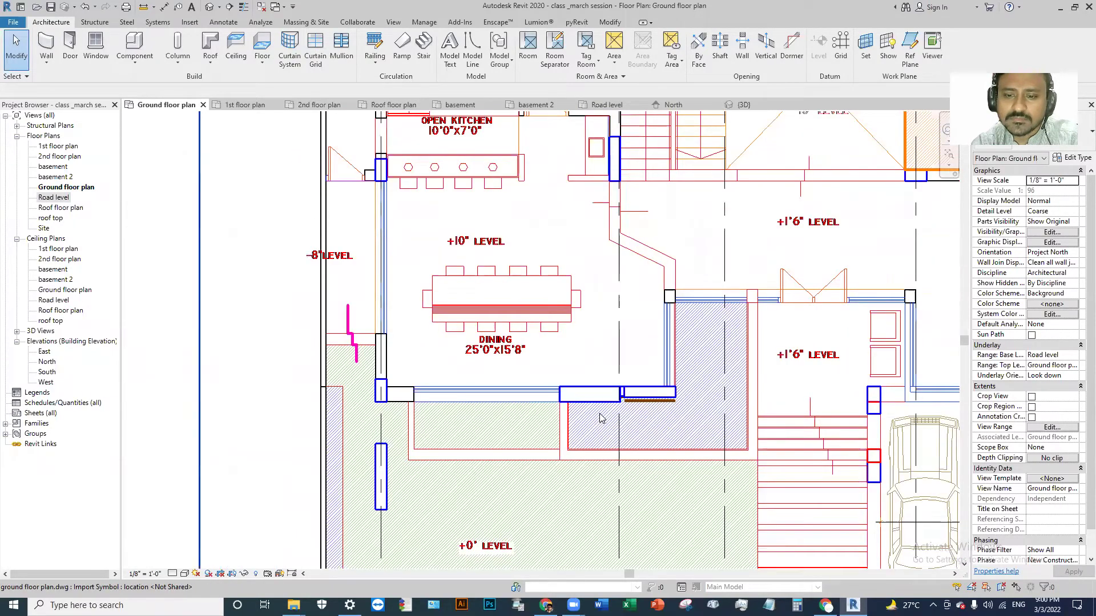
{"action": "scroll", "coordinate": [601, 419], "scroll_direction": "down", "scroll_amount": 2}
{"action": "scroll", "coordinate": [600, 418], "scroll_direction": "down", "scroll_amount": 1}
{"action": "scroll", "coordinate": [807, 414], "scroll_direction": "up", "scroll_amount": 2}
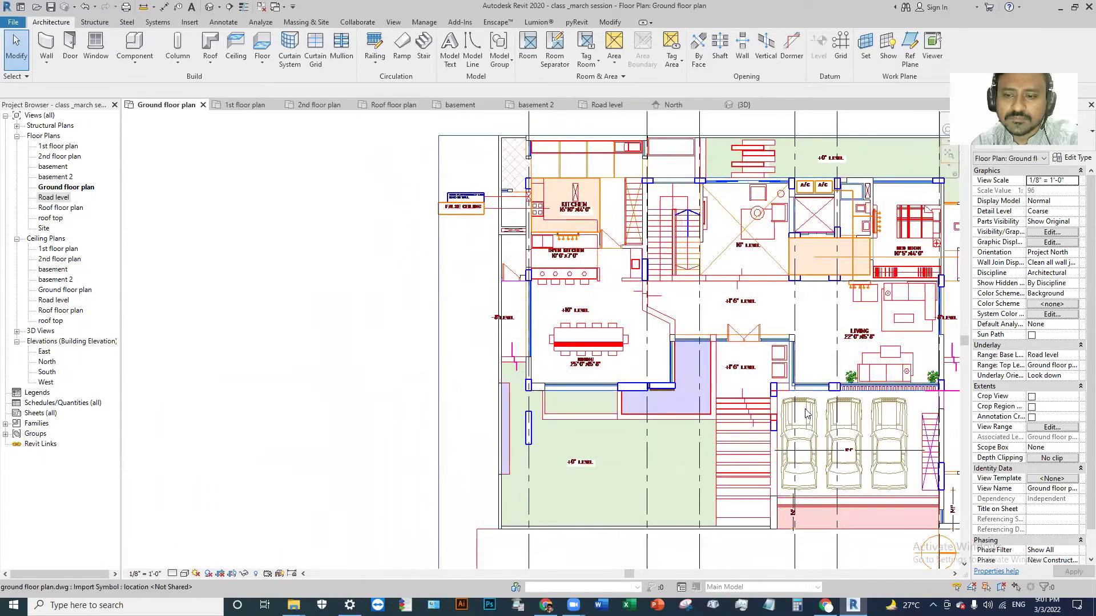
{"action": "scroll", "coordinate": [742, 211], "scroll_direction": "up", "scroll_amount": 2}
{"action": "scroll", "coordinate": [743, 211], "scroll_direction": "up", "scroll_amount": 2}
{"action": "left_click", "coordinate": [733, 245]}
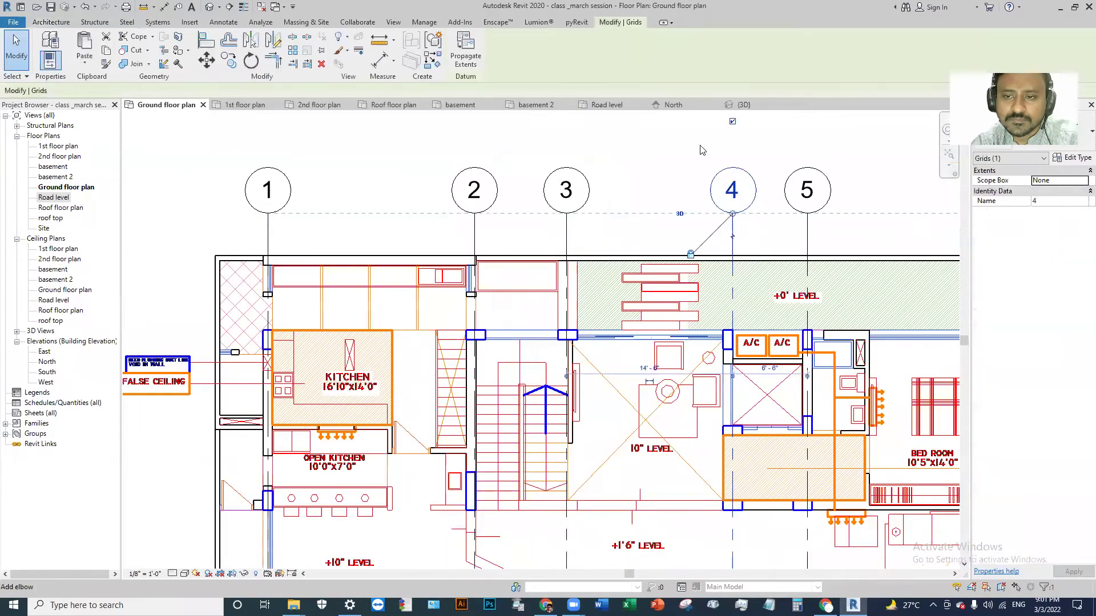
Copy grid 4 slightly to the left to create grid 7 between grids 3 and 4.
{"action": "scroll", "coordinate": [702, 150], "scroll_direction": "down", "scroll_amount": 3}
{"action": "key", "text": "m"}
{"action": "key", "text": "v"}
{"action": "scroll", "coordinate": [802, 314], "scroll_direction": "up", "scroll_amount": 2}
{"action": "scroll", "coordinate": [802, 314], "scroll_direction": "up", "scroll_amount": 3}
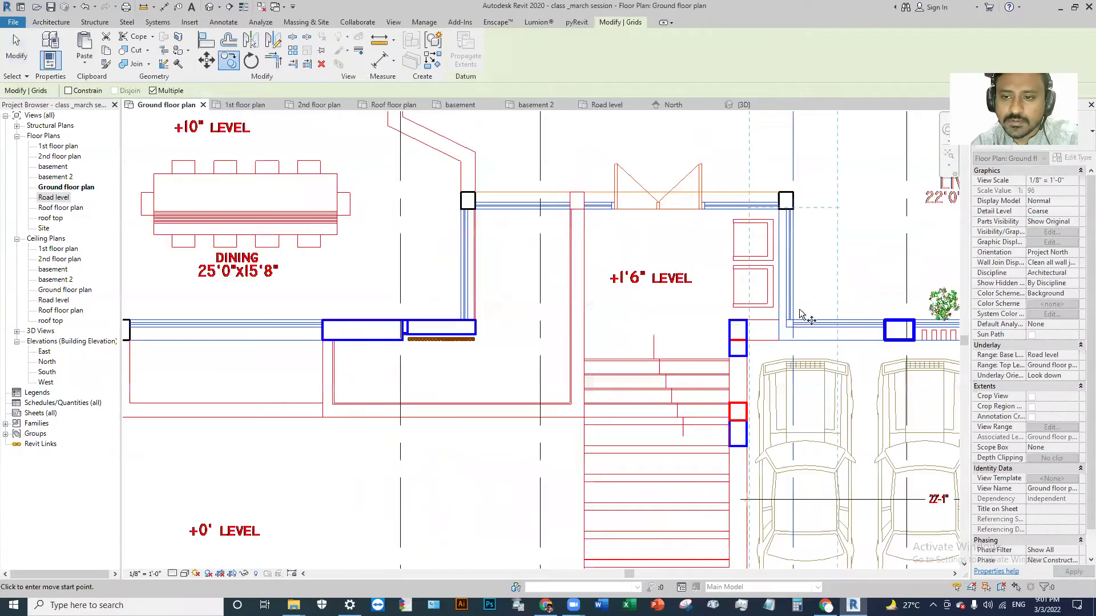
{"action": "scroll", "coordinate": [800, 314], "scroll_direction": "up", "scroll_amount": 3}
{"action": "left_click", "coordinate": [785, 363]}
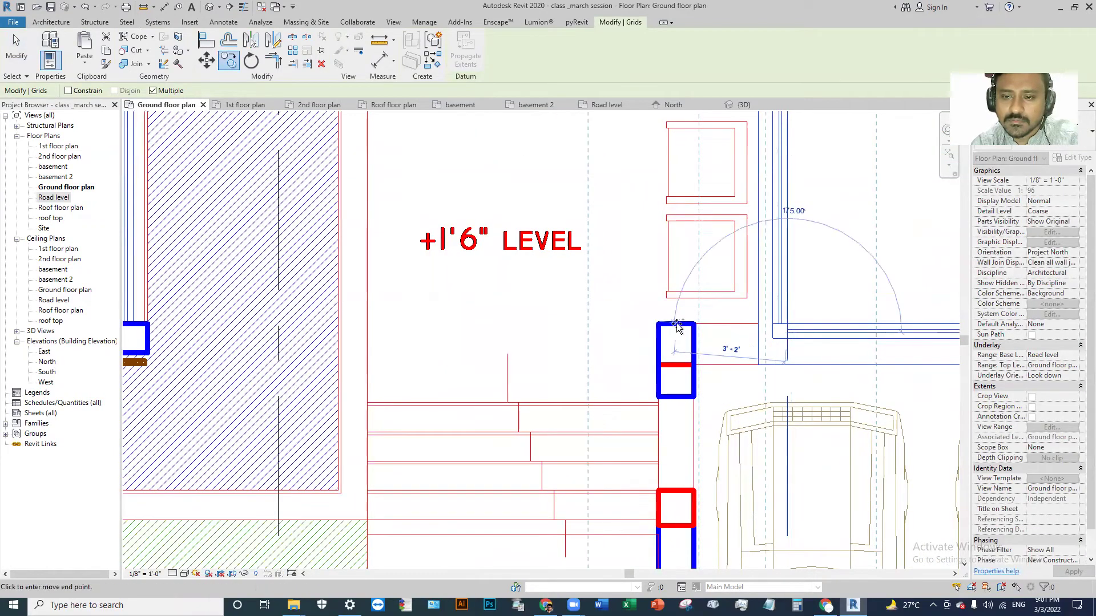
{"action": "left_click", "coordinate": [677, 325]}
{"action": "key", "text": "Escape"}
Select the new grid 7 to check it, then clear the selection.
{"action": "scroll", "coordinate": [677, 325], "scroll_direction": "down", "scroll_amount": 3}
{"action": "scroll", "coordinate": [659, 127], "scroll_direction": "down", "scroll_amount": 1}
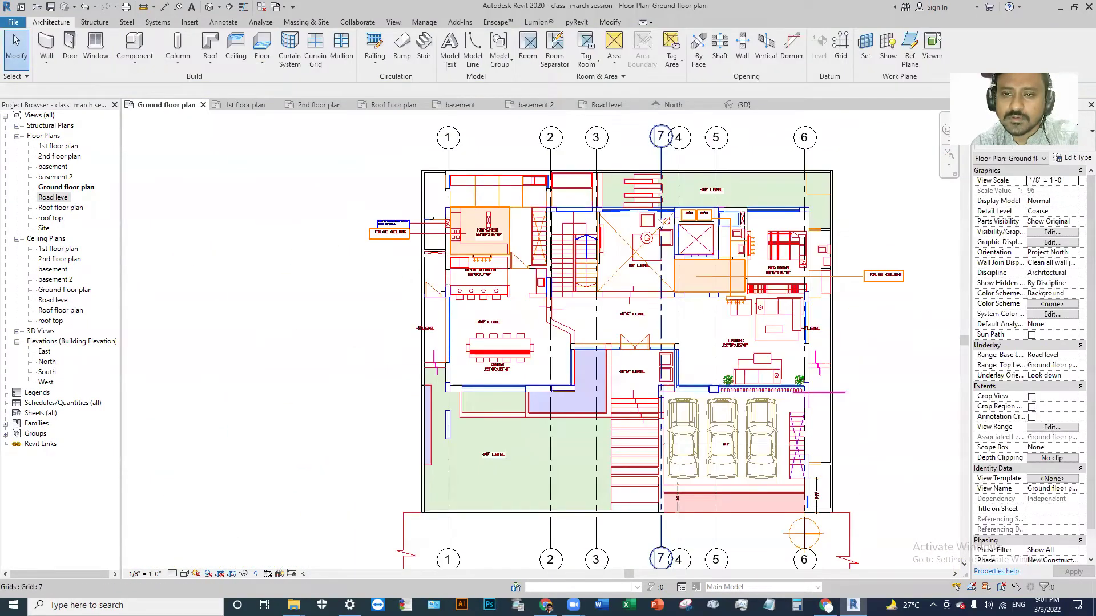
{"action": "scroll", "coordinate": [659, 223], "scroll_direction": "up", "scroll_amount": 3}
{"action": "scroll", "coordinate": [661, 234], "scroll_direction": "up", "scroll_amount": 3}
{"action": "left_click", "coordinate": [662, 239]}
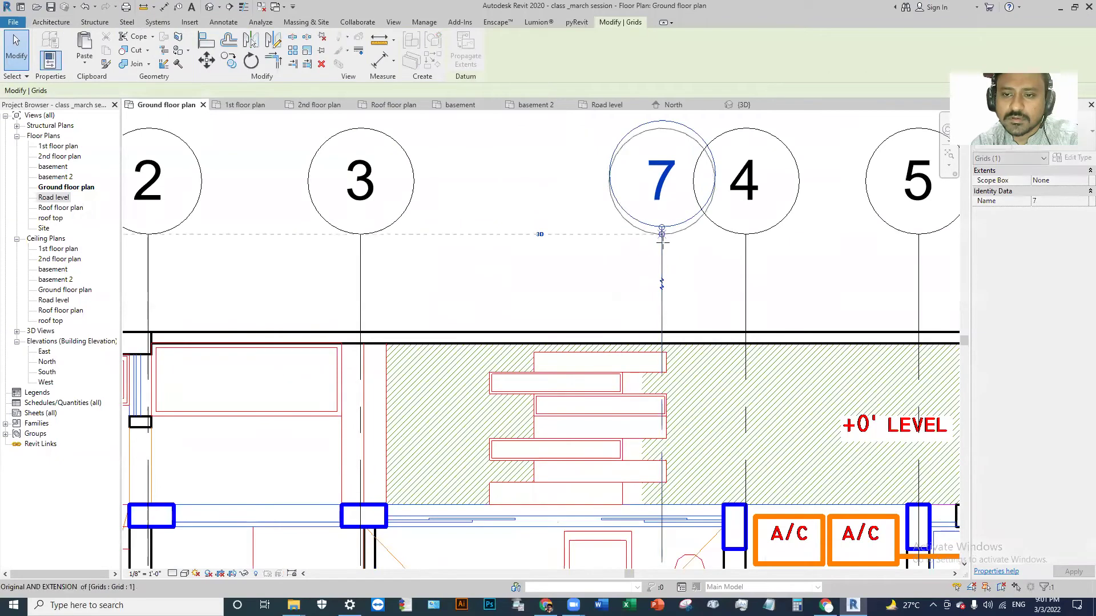
{"action": "scroll", "coordinate": [806, 279], "scroll_direction": "down", "scroll_amount": 3}
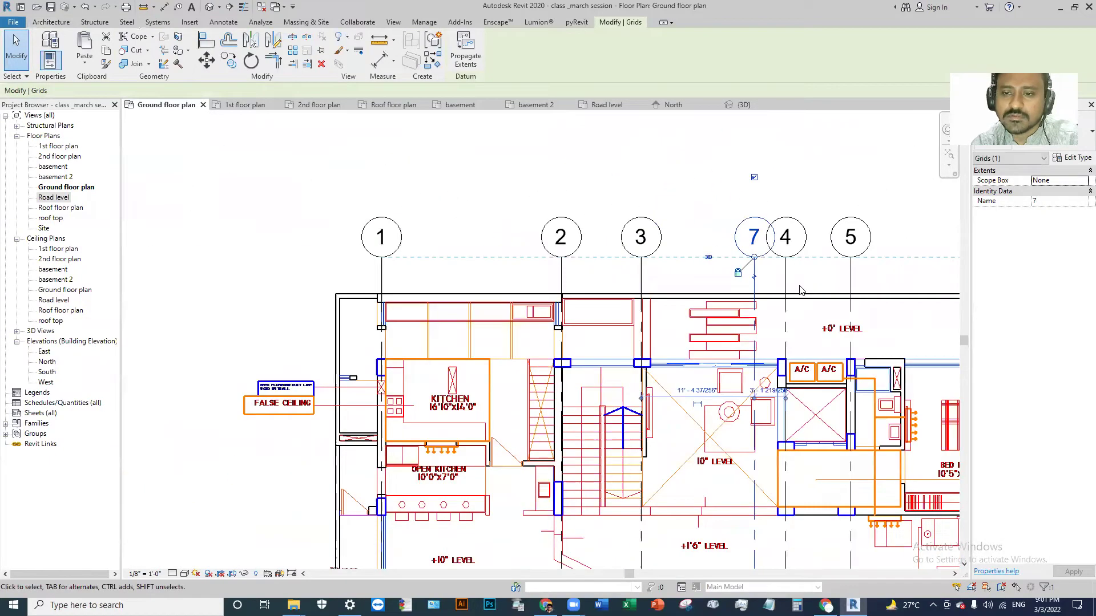
{"action": "scroll", "coordinate": [806, 279], "scroll_direction": "up", "scroll_amount": 3}
{"action": "key", "text": "Escape"}
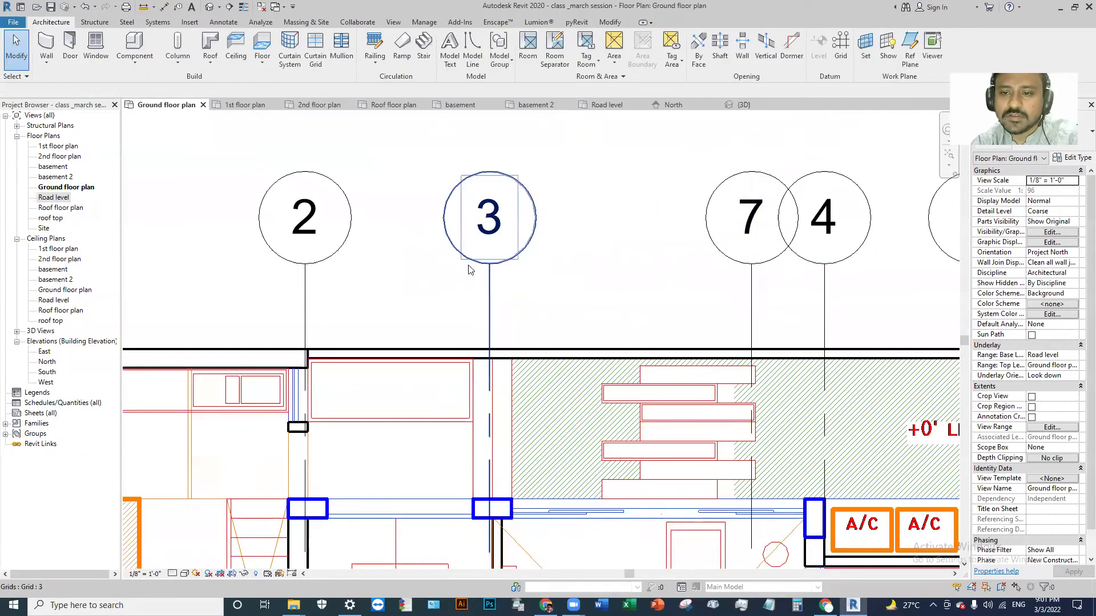
{"action": "scroll", "coordinate": [714, 237], "scroll_direction": "down", "scroll_amount": 2}
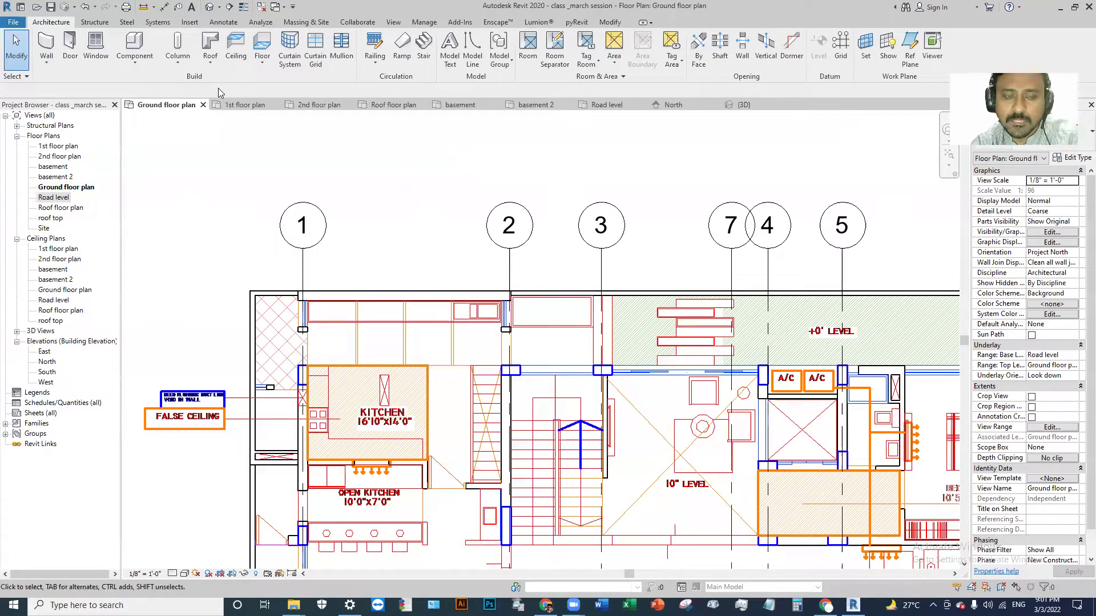
{"action": "scroll", "coordinate": [551, 242], "scroll_direction": "down", "scroll_amount": 2}
{"action": "mouse_move", "coordinate": [594, 352]}
{"action": "middle_mouse_down"}
{"action": "mouse_move", "coordinate": [622, 340]}
{"action": "mouse_move", "coordinate": [634, 228]}
{"action": "middle_mouse_up"}
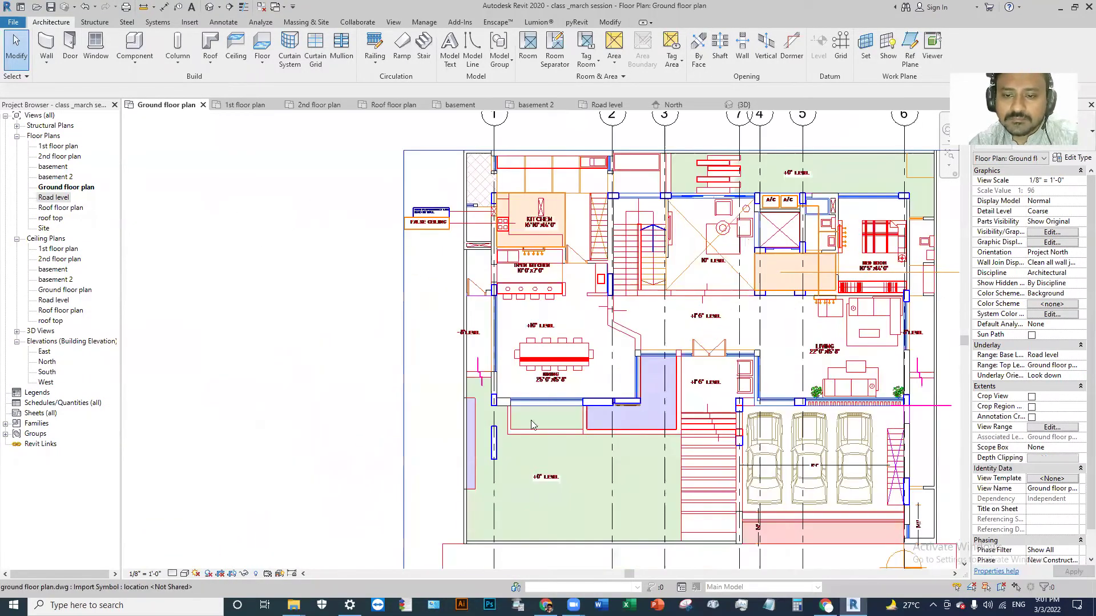
{"action": "scroll", "coordinate": [571, 393], "scroll_direction": "down", "scroll_amount": 3}
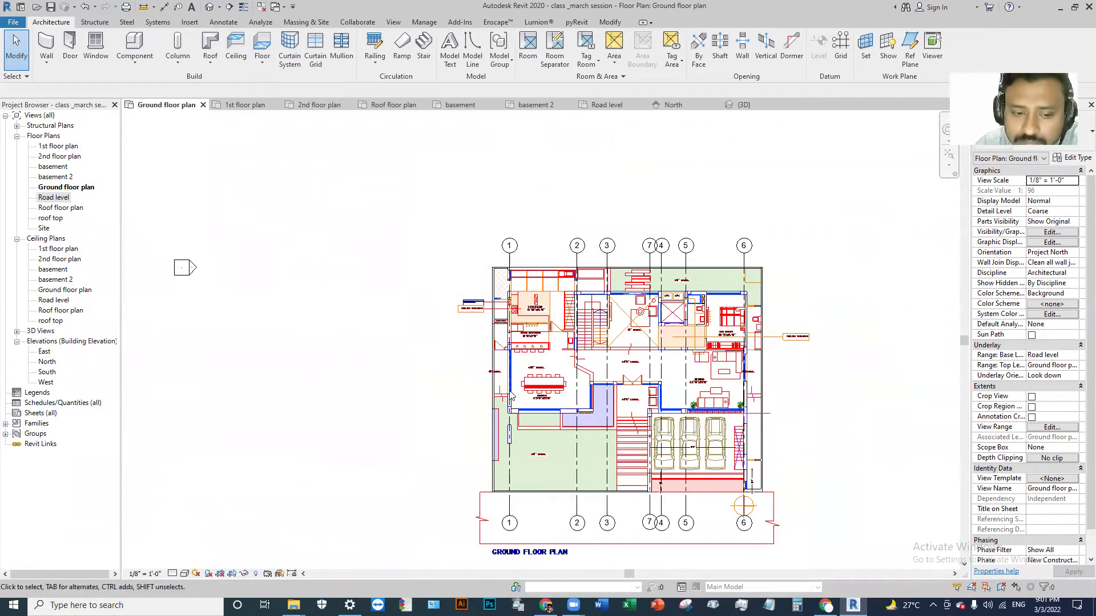
{"action": "scroll", "coordinate": [510, 395], "scroll_direction": "up", "scroll_amount": 2}
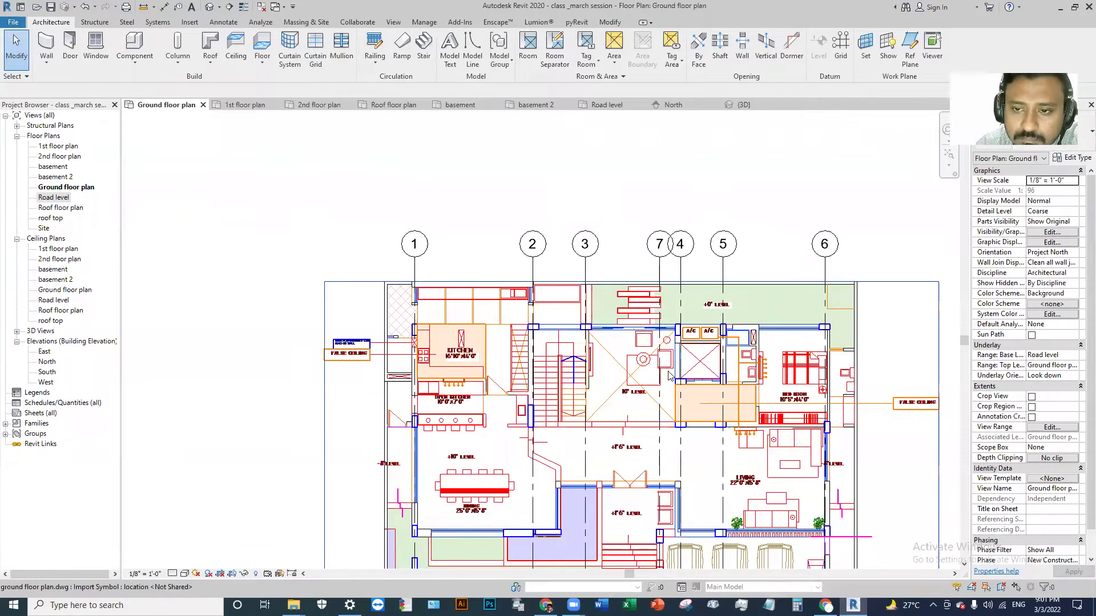
{"action": "middle_click_drag", "start_coordinate": [586, 345], "coordinate": [526, 267]}
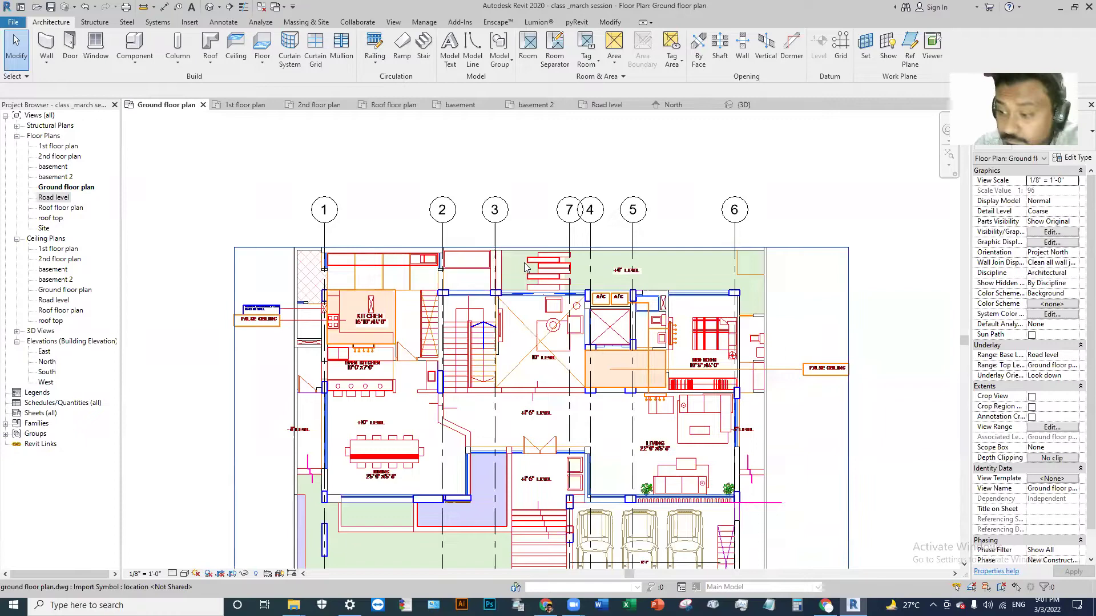
{"action": "scroll", "coordinate": [573, 239], "scroll_direction": "up", "scroll_amount": 4}
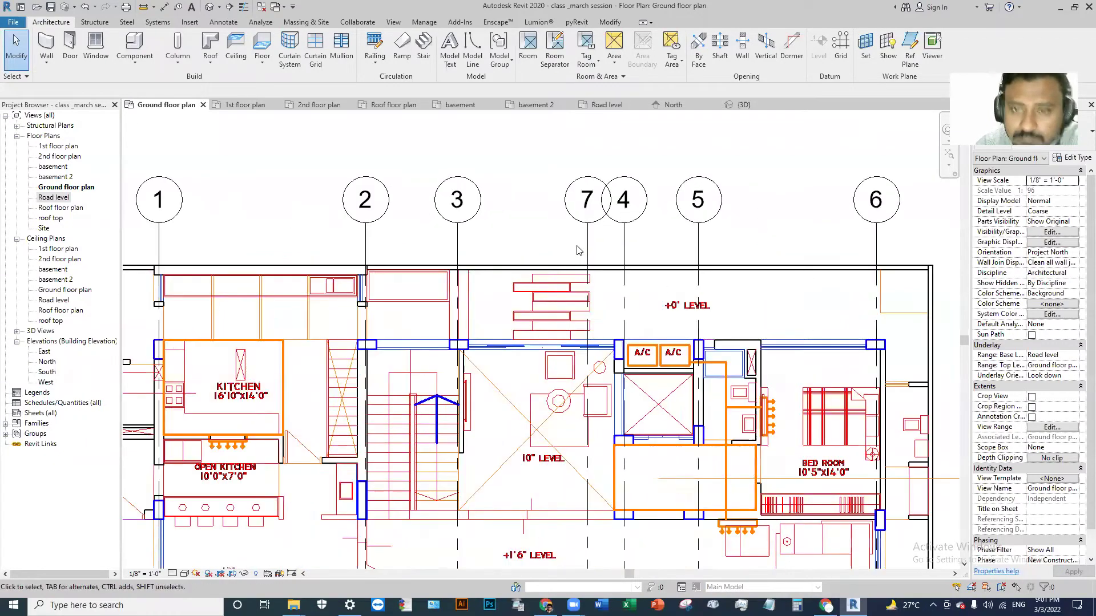
{"action": "scroll", "coordinate": [576, 248], "scroll_direction": "down", "scroll_amount": 3}
{"action": "scroll", "coordinate": [602, 228], "scroll_direction": "up", "scroll_amount": 1}
{"action": "scroll", "coordinate": [602, 228], "scroll_direction": "up", "scroll_amount": 1}
{"action": "middle_click_drag", "start_coordinate": [472, 299], "coordinate": [643, 239]}
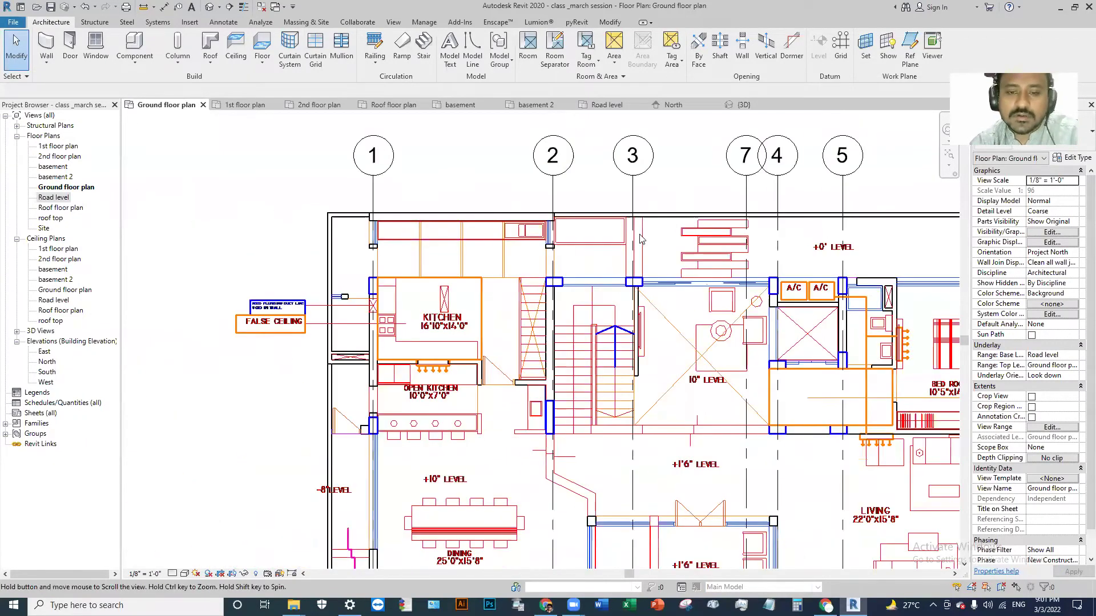
{"action": "scroll", "coordinate": [491, 274], "scroll_direction": "down", "scroll_amount": 1}
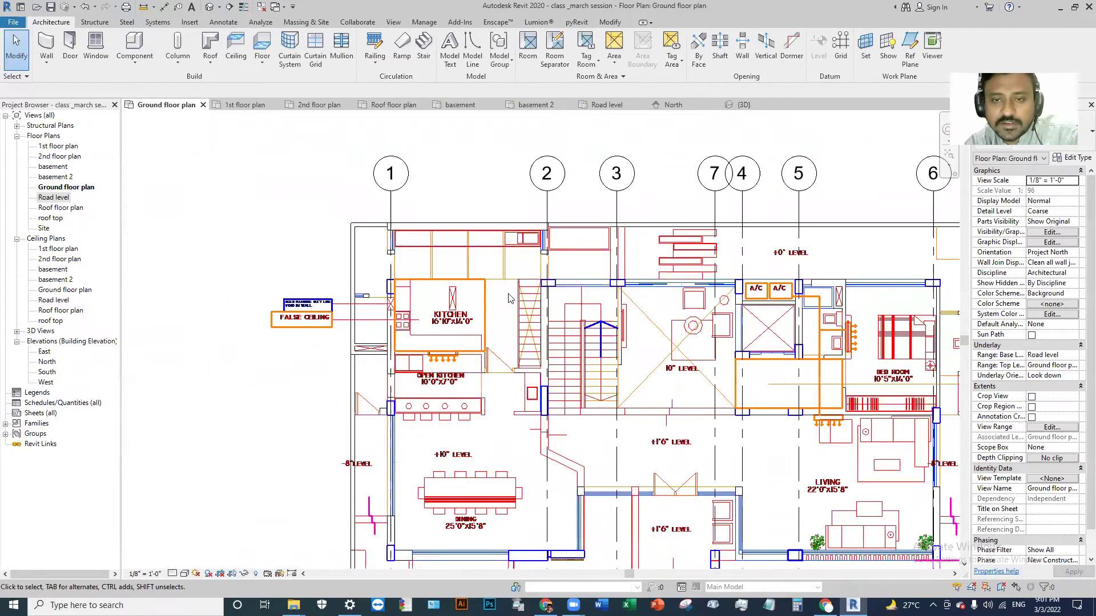
{"action": "scroll", "coordinate": [508, 297], "scroll_direction": "down", "scroll_amount": 3}
{"action": "scroll", "coordinate": [741, 196], "scroll_direction": "down", "scroll_amount": 2}
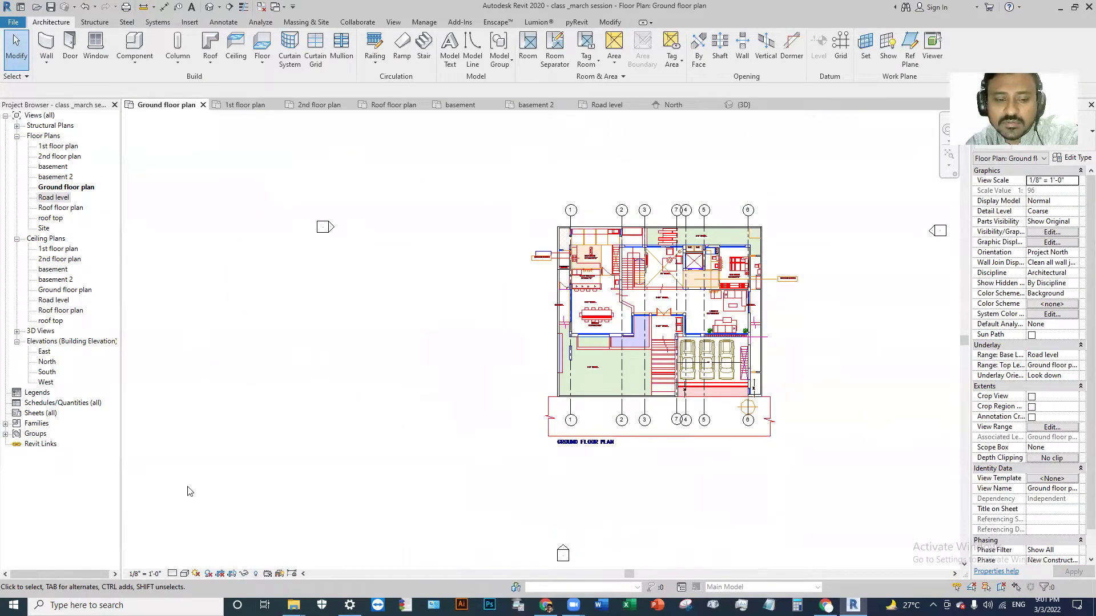
Set the Ground floor view scale to 1/2" = 1'-0".
{"action": "left_click", "coordinate": [153, 574]}
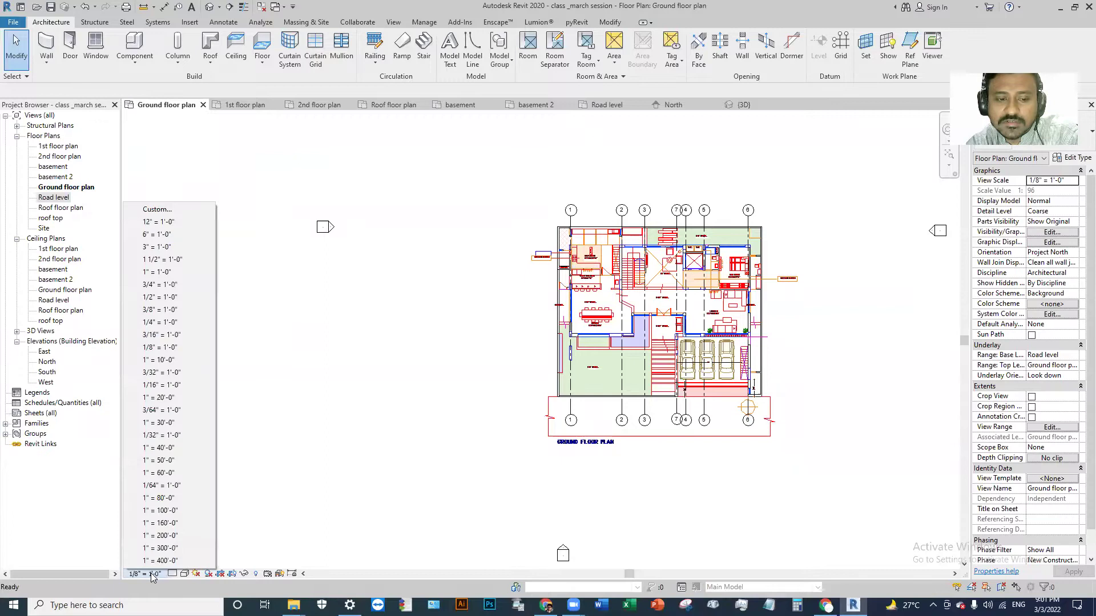
{"action": "left_click", "coordinate": [157, 298]}
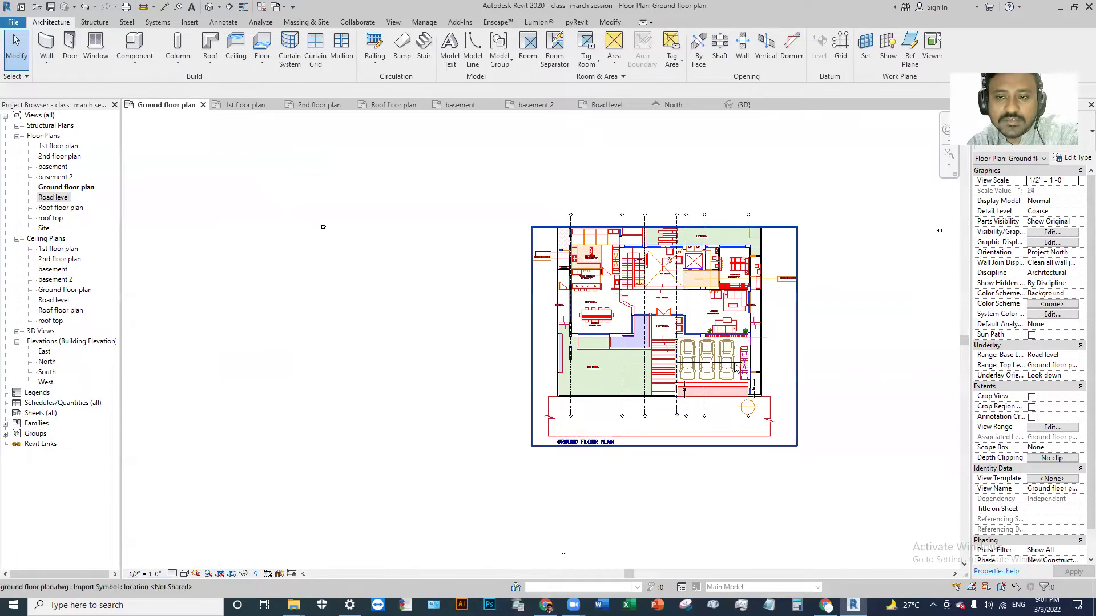
{"action": "scroll", "coordinate": [694, 244], "scroll_direction": "up", "scroll_amount": 2}
{"action": "scroll", "coordinate": [662, 222], "scroll_direction": "up", "scroll_amount": 2}
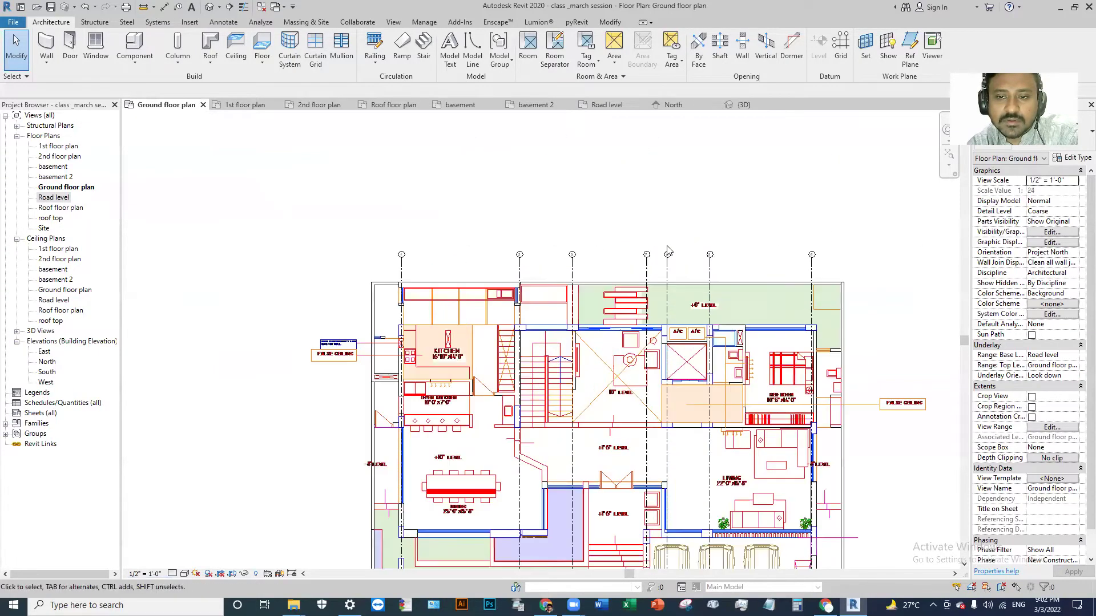
{"action": "scroll", "coordinate": [513, 240], "scroll_direction": "up", "scroll_amount": 1}
{"action": "scroll", "coordinate": [500, 242], "scroll_direction": "up", "scroll_amount": 2}
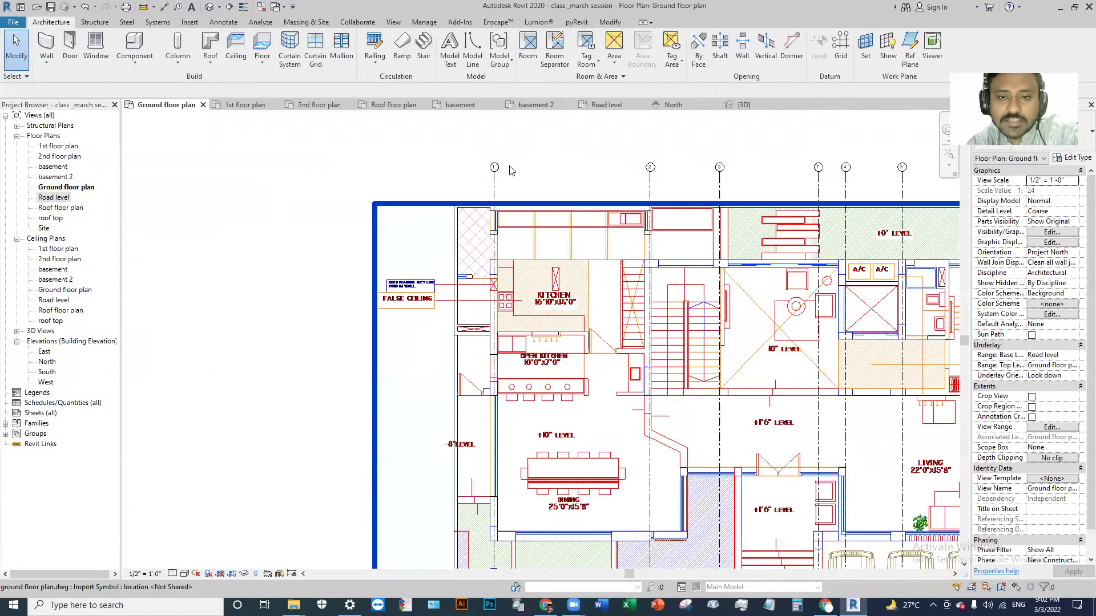
{"action": "middle_click_drag", "start_coordinate": [647, 170], "coordinate": [432, 251]}
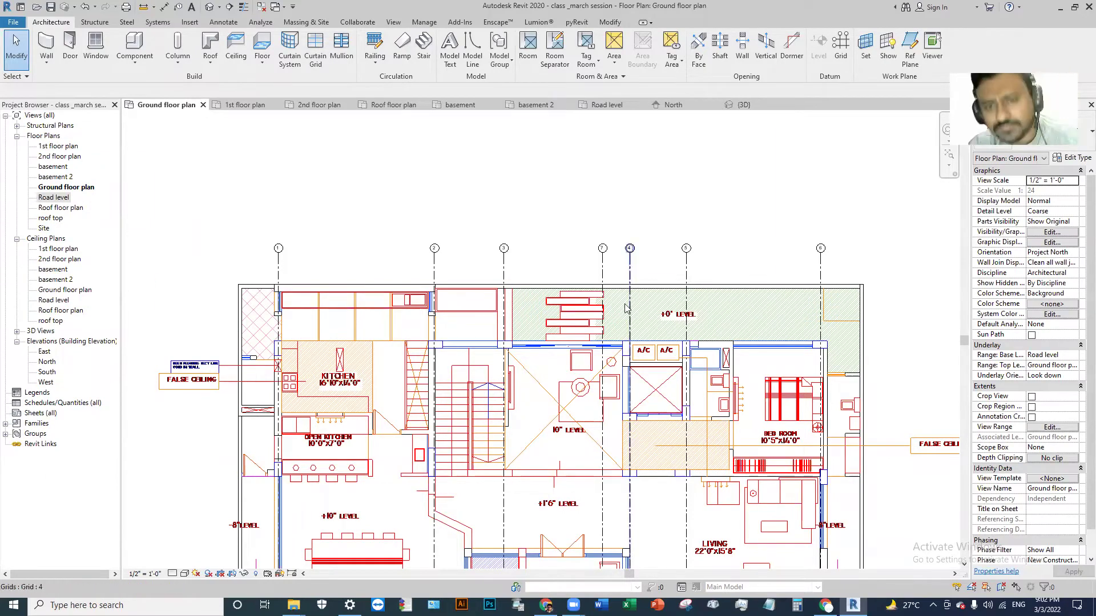
{"action": "scroll", "coordinate": [634, 303], "scroll_direction": "down", "scroll_amount": 2}
{"action": "scroll", "coordinate": [377, 308], "scroll_direction": "up", "scroll_amount": 3}
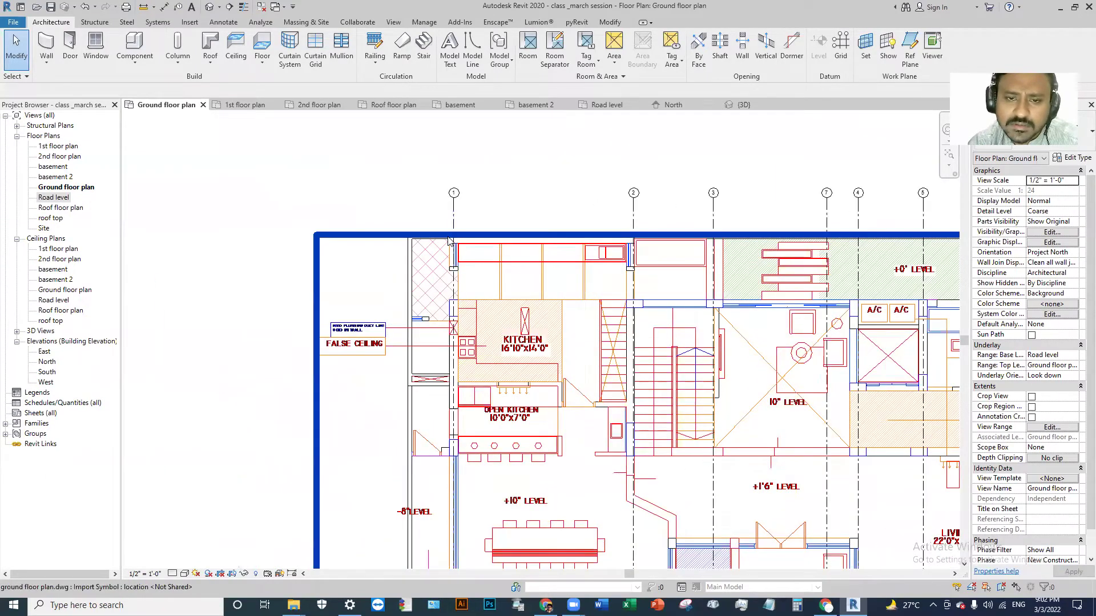
{"action": "scroll", "coordinate": [449, 240], "scroll_direction": "up", "scroll_amount": 2}
{"action": "middle_click_drag", "start_coordinate": [449, 365], "coordinate": [457, 171]}
{"action": "scroll", "coordinate": [437, 306], "scroll_direction": "down", "scroll_amount": 3}
{"action": "middle_click_drag", "start_coordinate": [444, 307], "coordinate": [438, 306]}
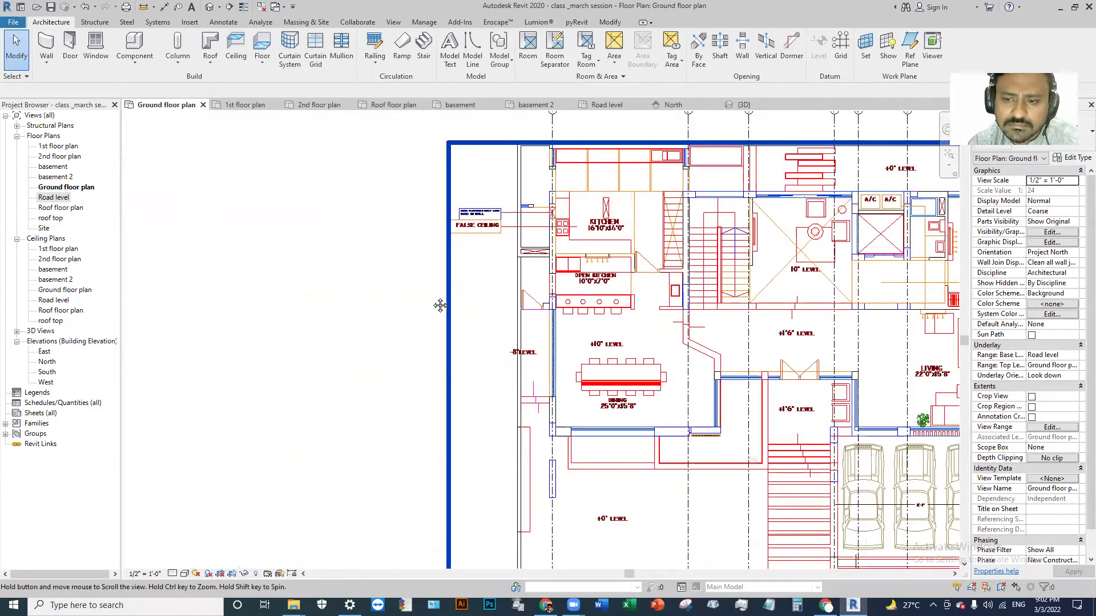
{"action": "scroll", "coordinate": [438, 305], "scroll_direction": "down", "scroll_amount": 2}
{"action": "scroll", "coordinate": [461, 355], "scroll_direction": "up", "scroll_amount": 4}
{"action": "scroll", "coordinate": [497, 399], "scroll_direction": "up", "scroll_amount": 2}
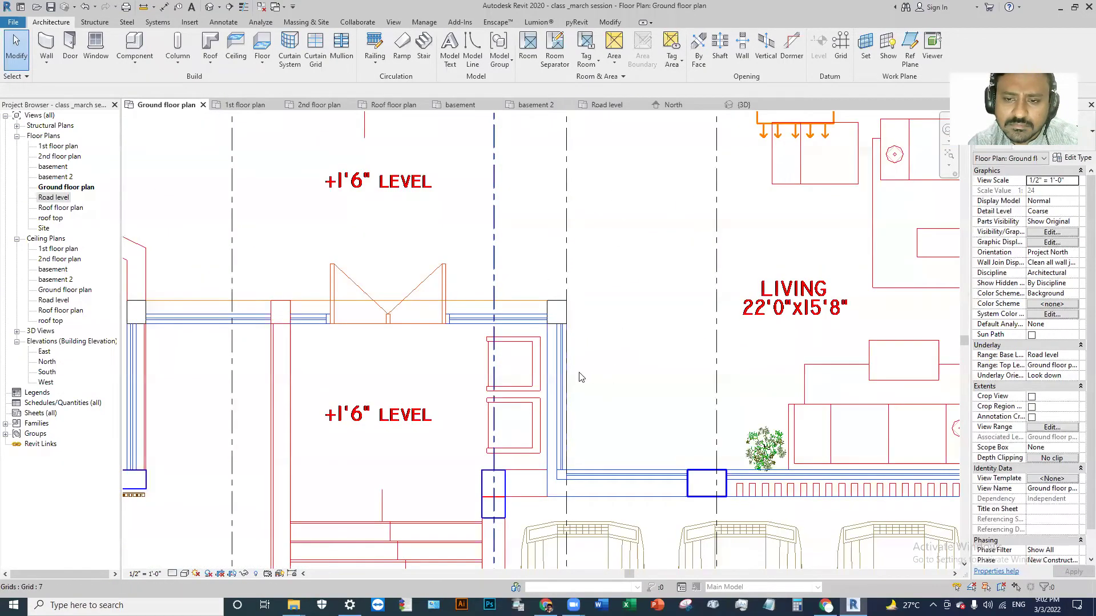
{"action": "scroll", "coordinate": [590, 376], "scroll_direction": "down", "scroll_amount": 2}
{"action": "scroll", "coordinate": [588, 365], "scroll_direction": "up", "scroll_amount": 2}
{"action": "middle_click_drag", "start_coordinate": [531, 367], "coordinate": [587, 337]}
{"action": "scroll", "coordinate": [587, 337], "scroll_direction": "up", "scroll_amount": 3}
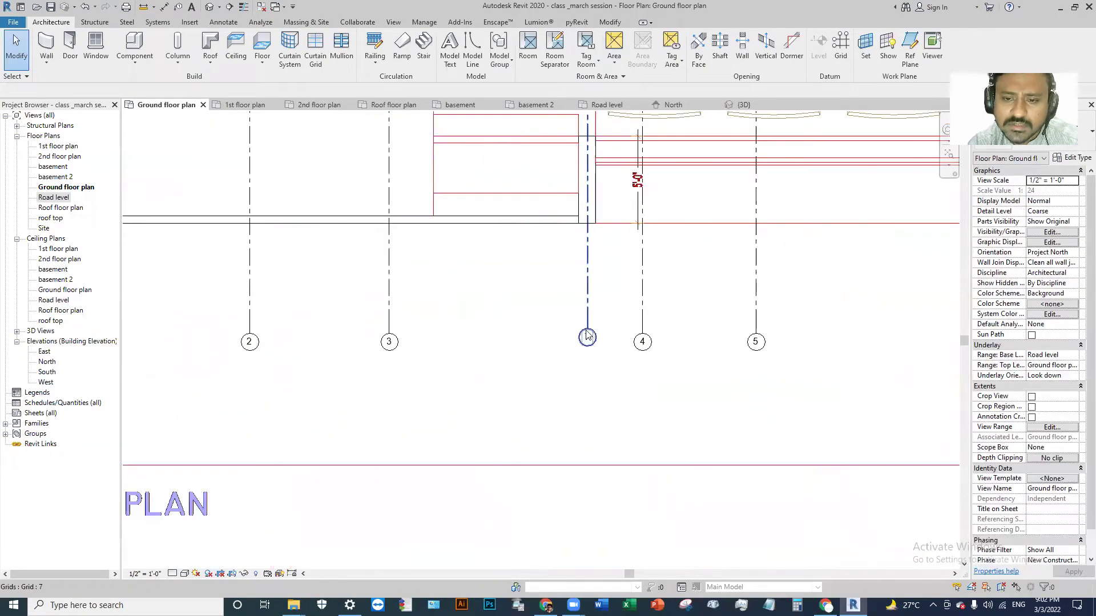
{"action": "left_click", "coordinate": [587, 338]}
{"action": "scroll", "coordinate": [587, 338], "scroll_direction": "up", "scroll_amount": 2}
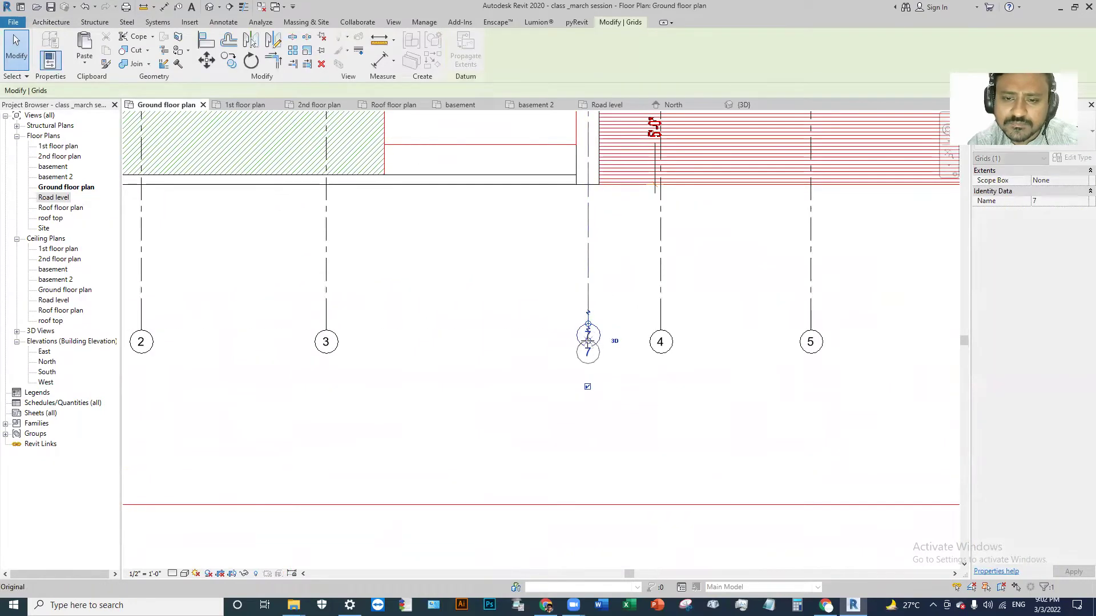
{"action": "key", "text": "Escape"}
{"action": "scroll", "coordinate": [690, 438], "scroll_direction": "down", "scroll_amount": 3}
{"action": "scroll", "coordinate": [685, 424], "scroll_direction": "down", "scroll_amount": 2}
{"action": "scroll", "coordinate": [648, 505], "scroll_direction": "down", "scroll_amount": 2}
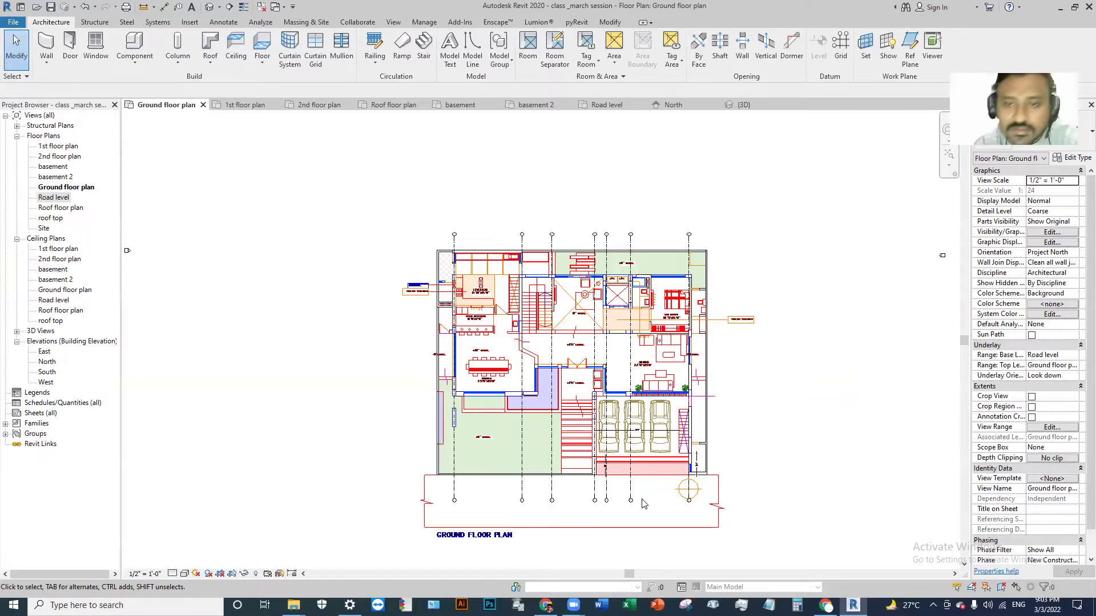
{"action": "scroll", "coordinate": [639, 236], "scroll_direction": "up", "scroll_amount": 1}
{"action": "scroll", "coordinate": [605, 238], "scroll_direction": "up", "scroll_amount": 1}
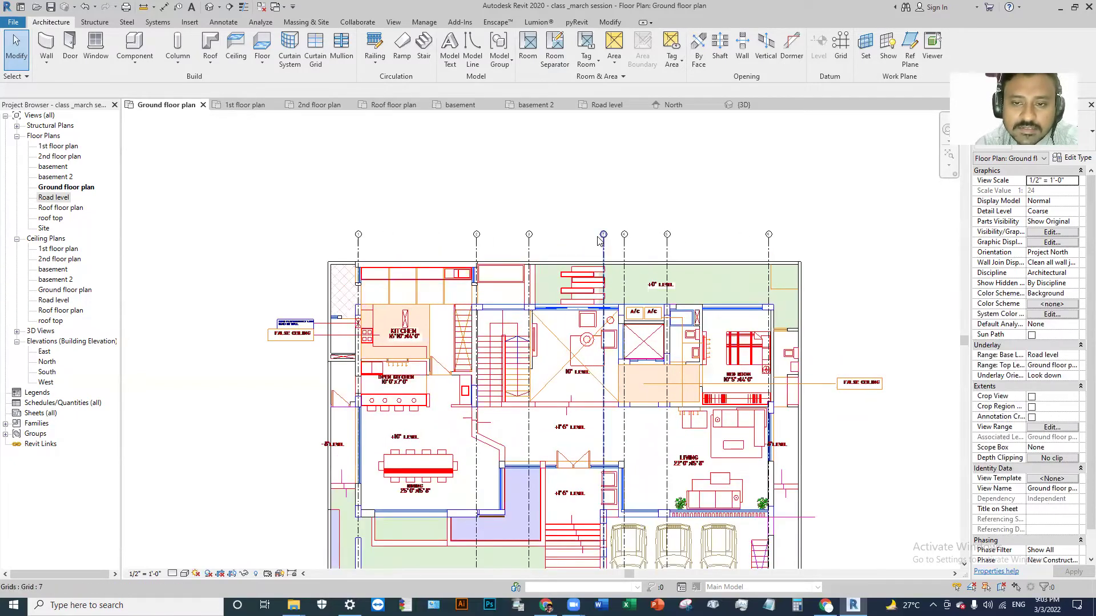
{"action": "scroll", "coordinate": [628, 235], "scroll_direction": "down", "scroll_amount": 1}
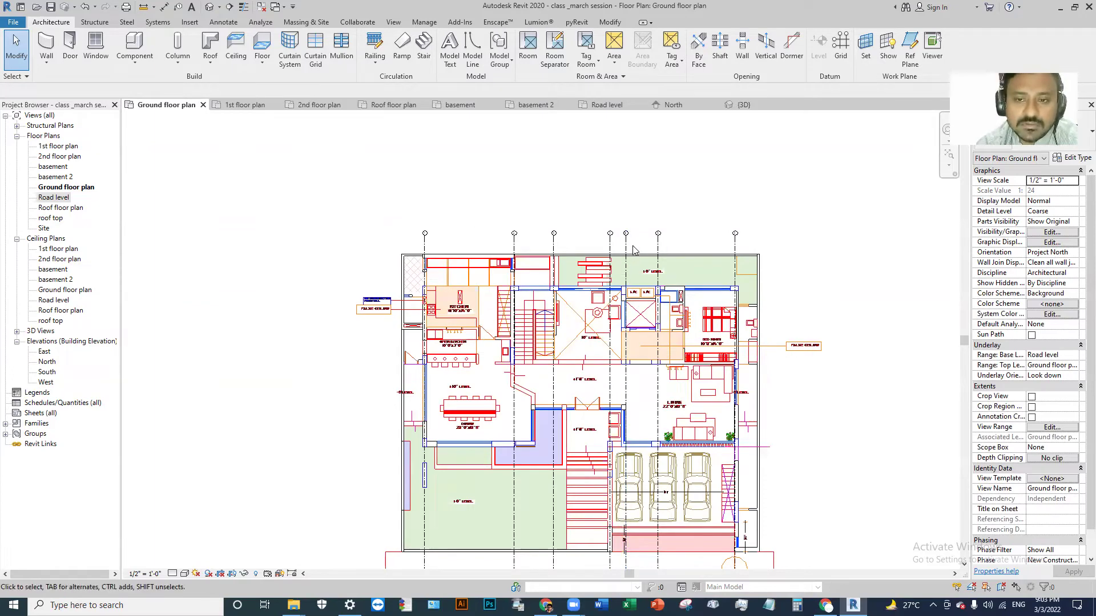
{"action": "scroll", "coordinate": [638, 236], "scroll_direction": "up", "scroll_amount": 1}
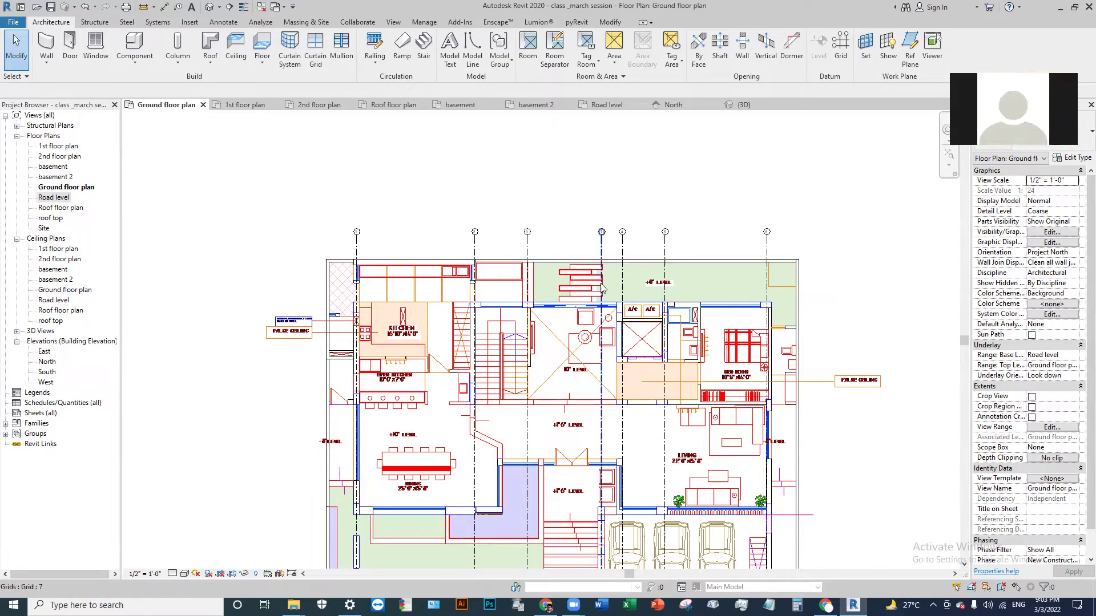
{"action": "scroll", "coordinate": [588, 211], "scroll_direction": "down", "scroll_amount": 2}
{"action": "scroll", "coordinate": [734, 242], "scroll_direction": "up", "scroll_amount": 2}
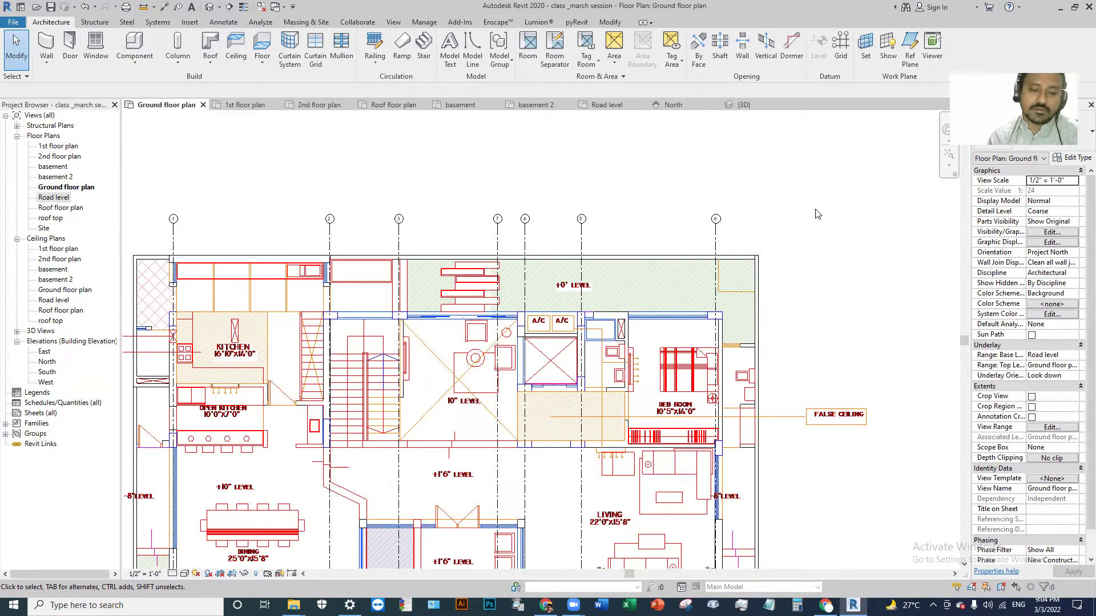
{"action": "mouse_move", "coordinate": [526, 387]}
{"action": "middle_mouse_down"}
{"action": "mouse_move", "coordinate": [626, 340]}
{"action": "mouse_move", "coordinate": [625, 111]}
{"action": "middle_mouse_up"}
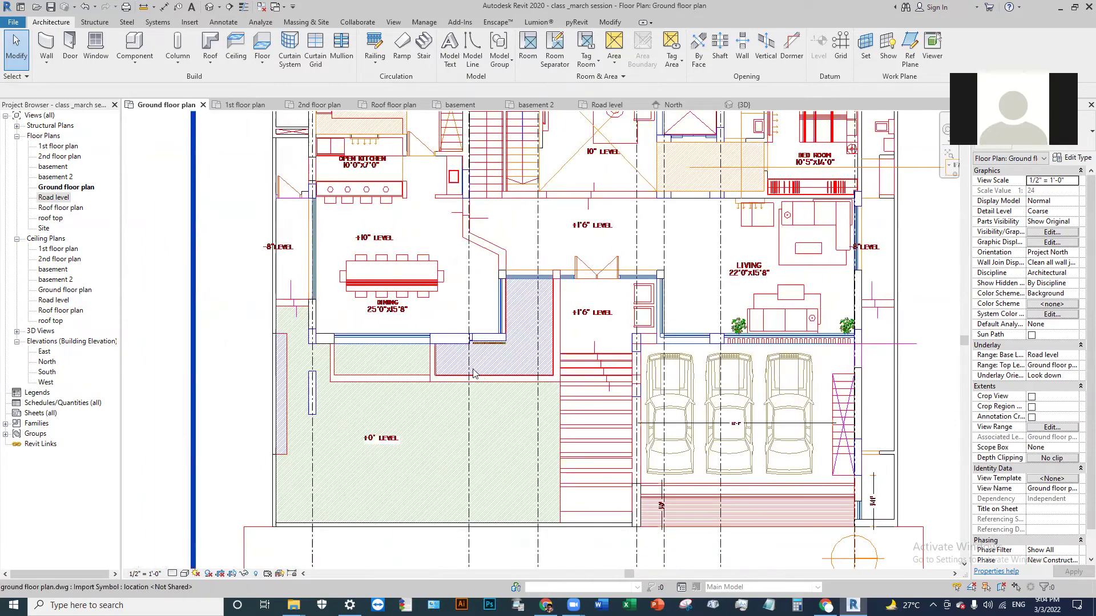
{"action": "middle_click_drag", "start_coordinate": [228, 337], "coordinate": [337, 454]}
{"action": "scroll", "coordinate": [477, 374], "scroll_direction": "down", "scroll_amount": 5}
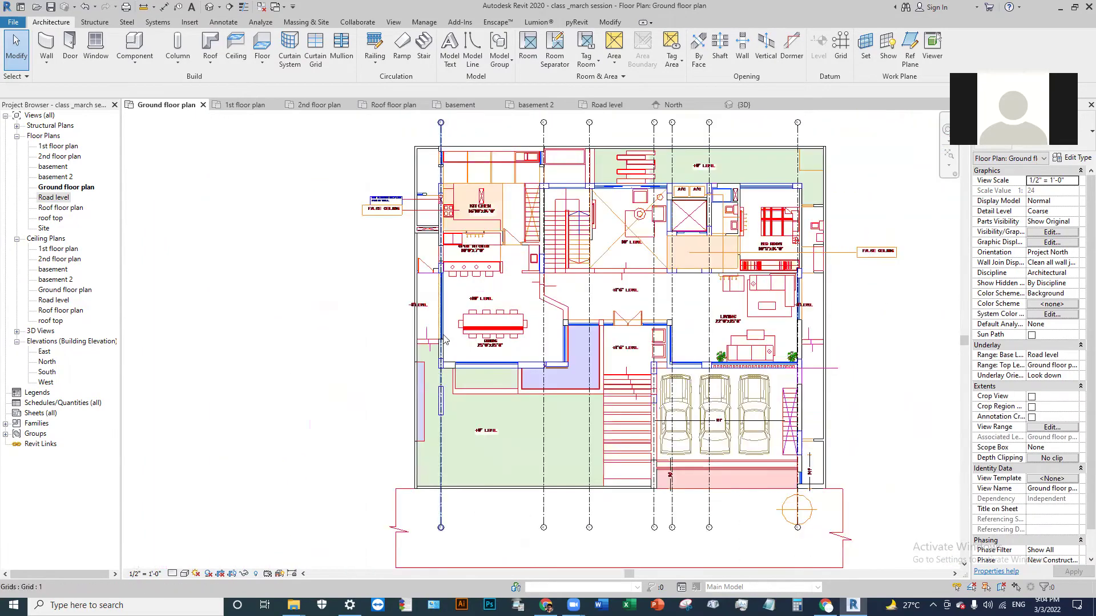
{"action": "scroll", "coordinate": [460, 234], "scroll_direction": "up", "scroll_amount": 6}
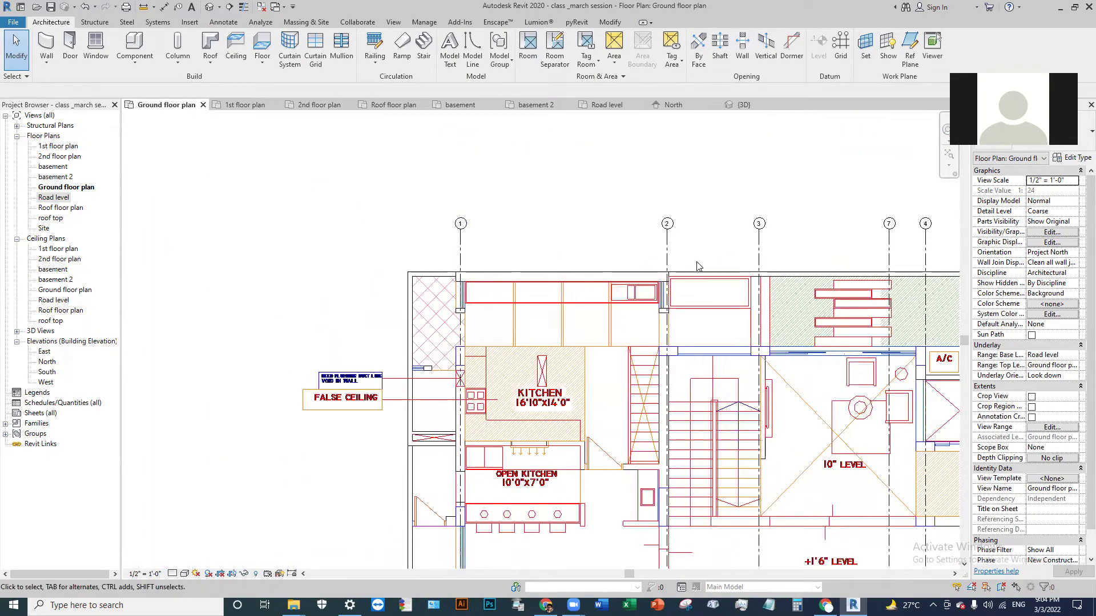
{"action": "scroll", "coordinate": [279, 287], "scroll_direction": "down", "scroll_amount": 3}
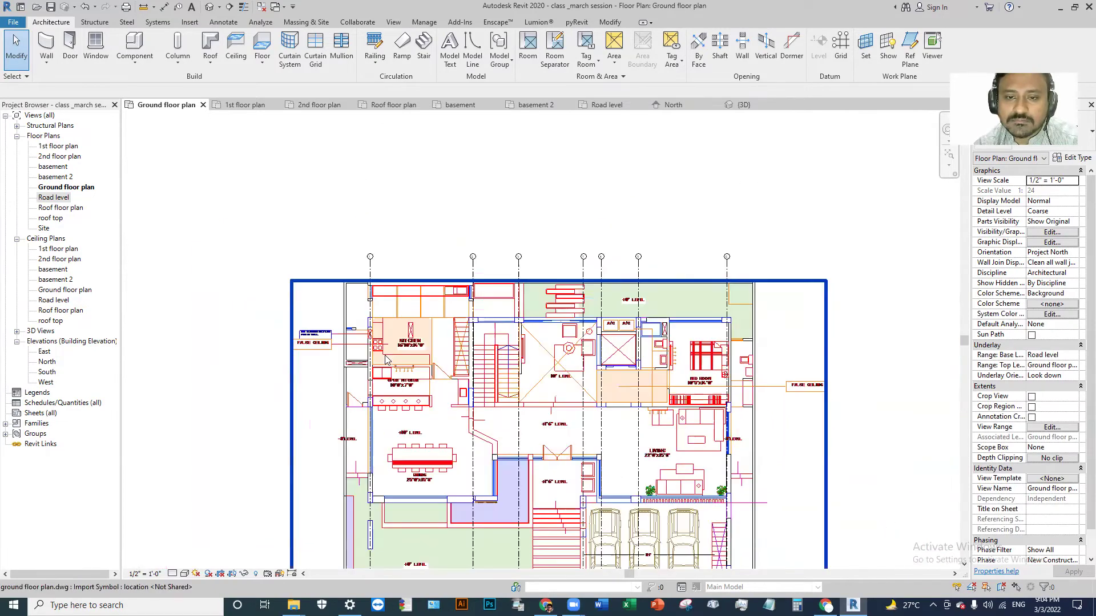
Select the ground floor plan DWG underlay and bring up its Override Graphics in View menu.
{"action": "left_click", "coordinate": [662, 382]}
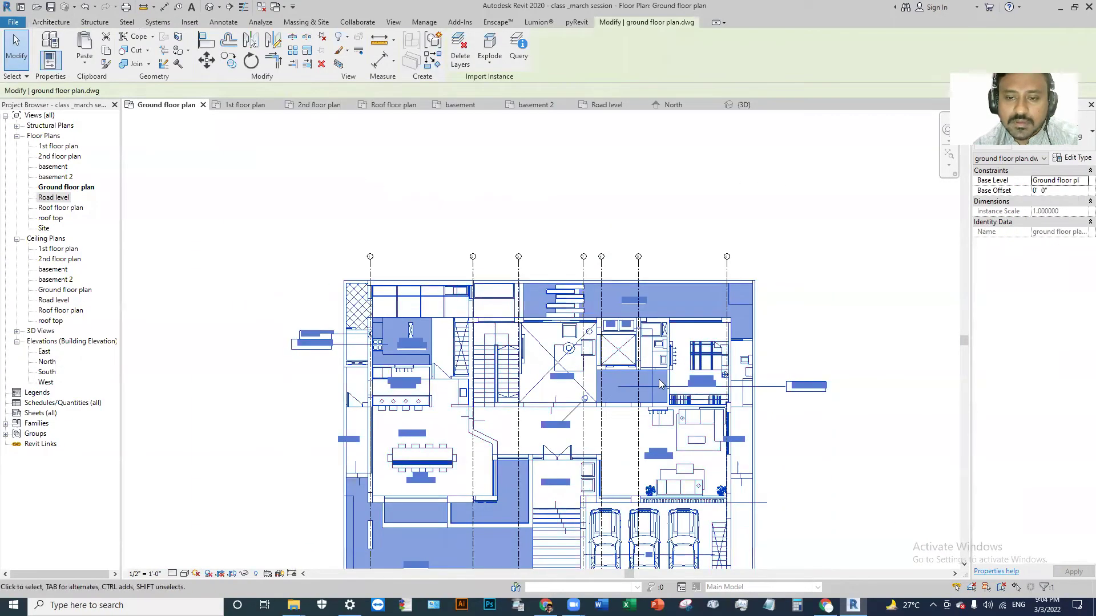
{"action": "key", "text": "Escape"}
{"action": "scroll", "coordinate": [660, 382], "scroll_direction": "up", "scroll_amount": 2}
{"action": "scroll", "coordinate": [628, 342], "scroll_direction": "down", "scroll_amount": 4}
{"action": "scroll", "coordinate": [585, 308], "scroll_direction": "up", "scroll_amount": 2}
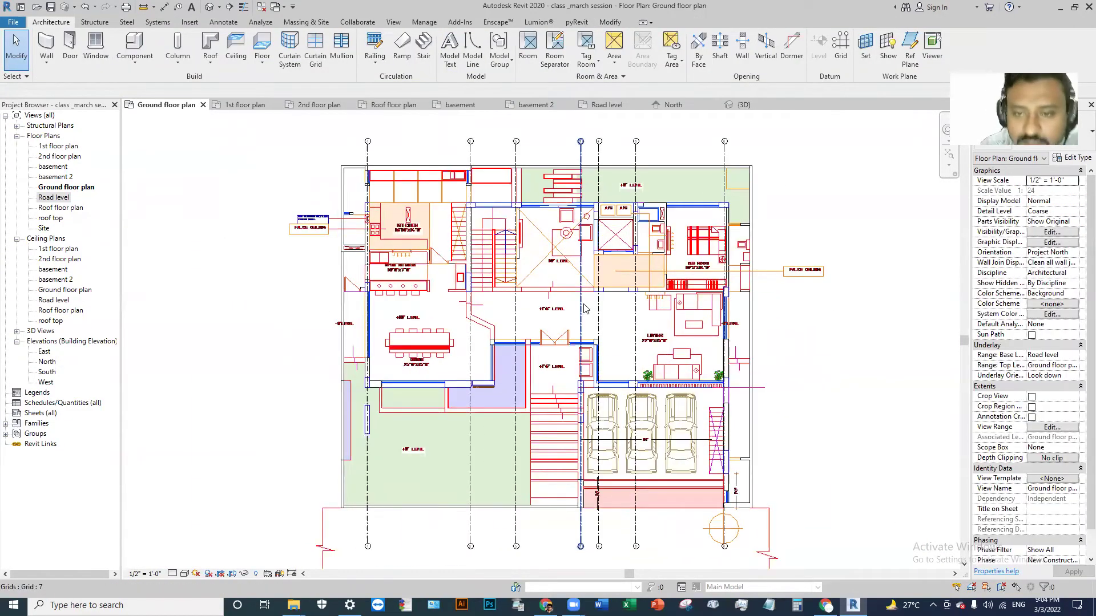
{"action": "scroll", "coordinate": [585, 309], "scroll_direction": "up", "scroll_amount": 2}
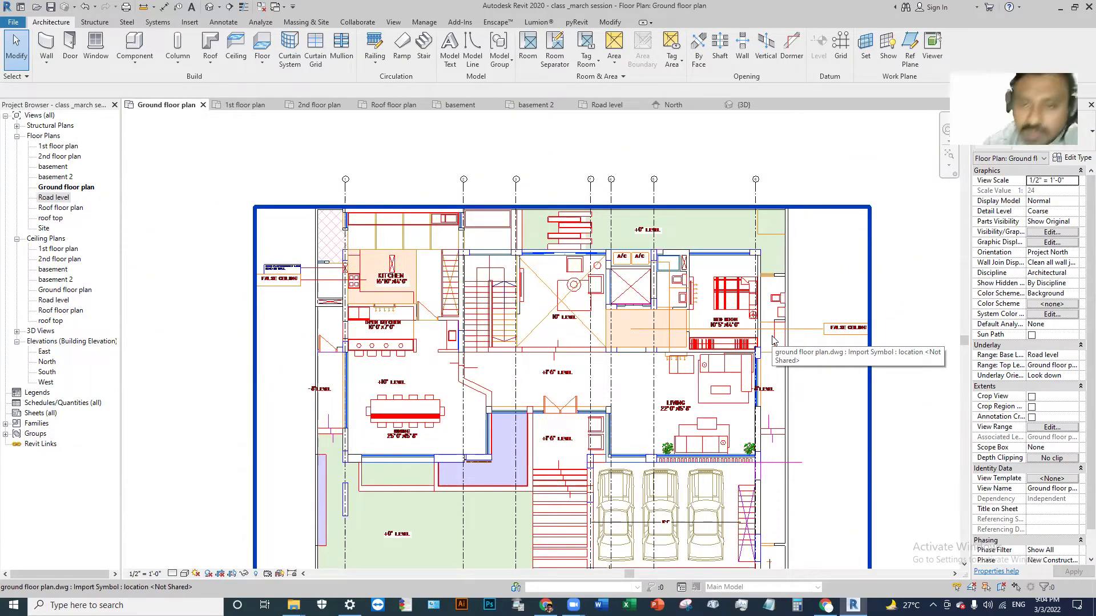
{"action": "left_click", "coordinate": [723, 289]}
{"action": "left_click", "coordinate": [712, 182]}
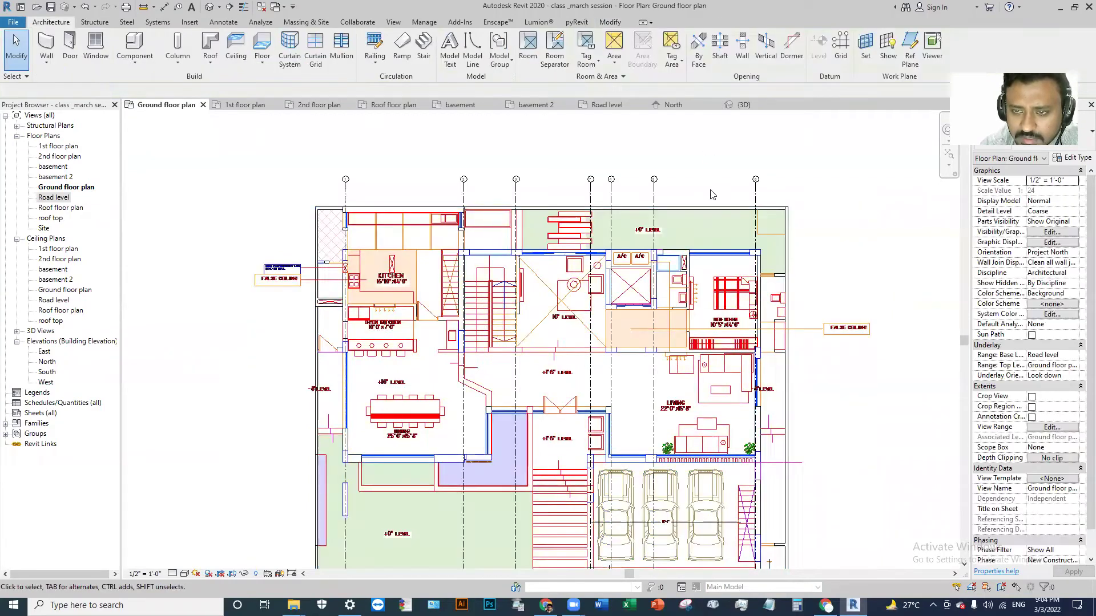
{"action": "left_click", "coordinate": [724, 295]}
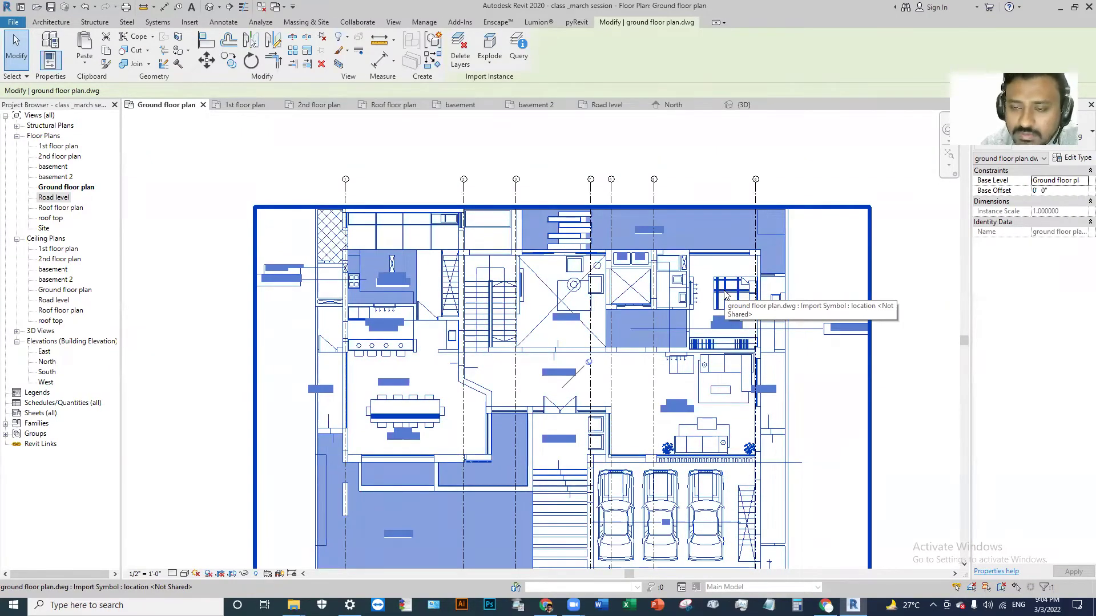
{"action": "right_click", "coordinate": [716, 288]}
{"action": "left_click", "coordinate": [710, 147]}
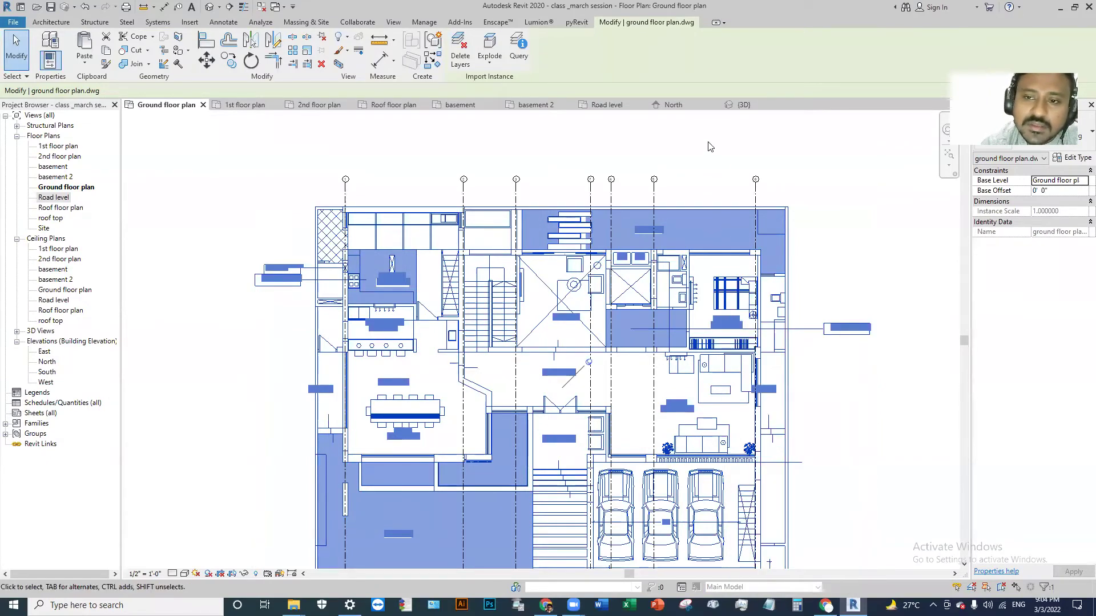
{"action": "right_click", "coordinate": [720, 302]}
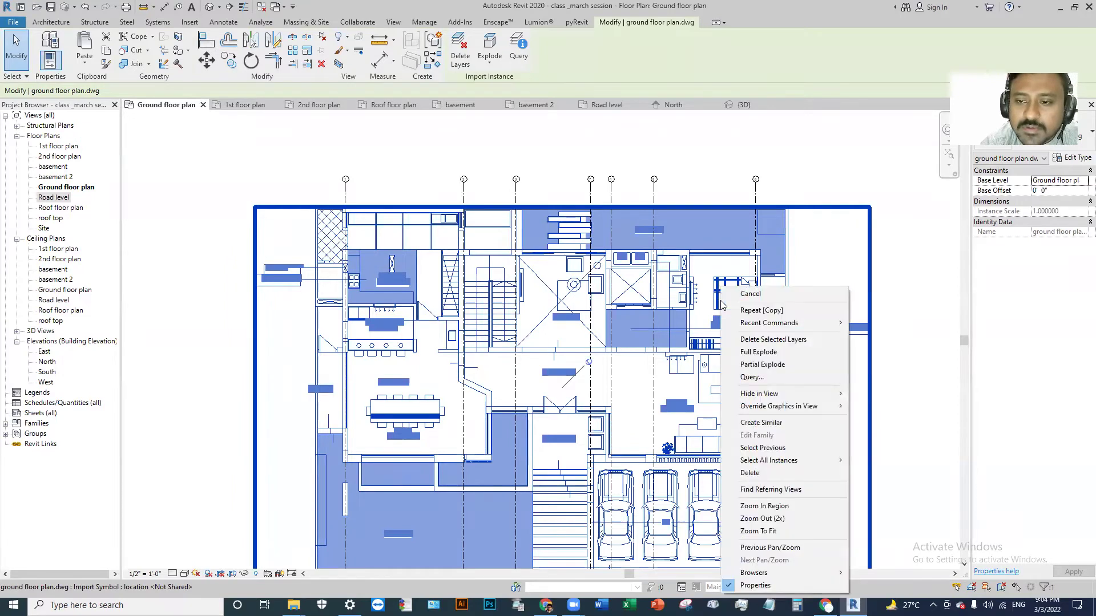
{"action": "mouse_move", "coordinate": [777, 406]}
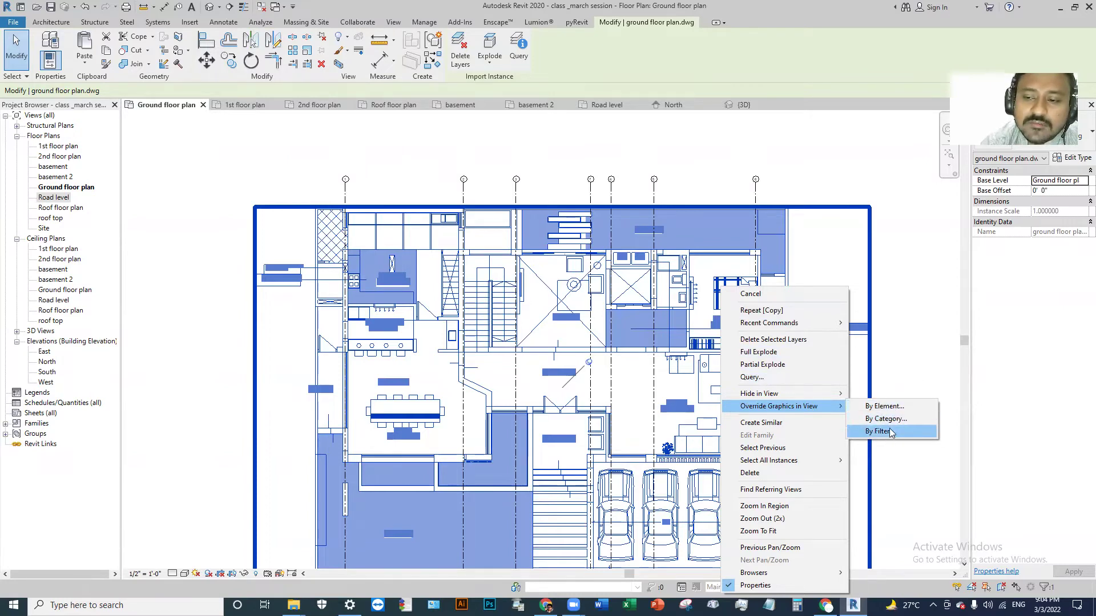
Dismiss the DWG's menu without overriding, zoom out, and right-click the DWG again.
{"action": "left_click", "coordinate": [900, 320]}
{"action": "scroll", "coordinate": [613, 293], "scroll_direction": "down", "scroll_amount": 2}
{"action": "scroll", "coordinate": [394, 292], "scroll_direction": "up", "scroll_amount": 1}
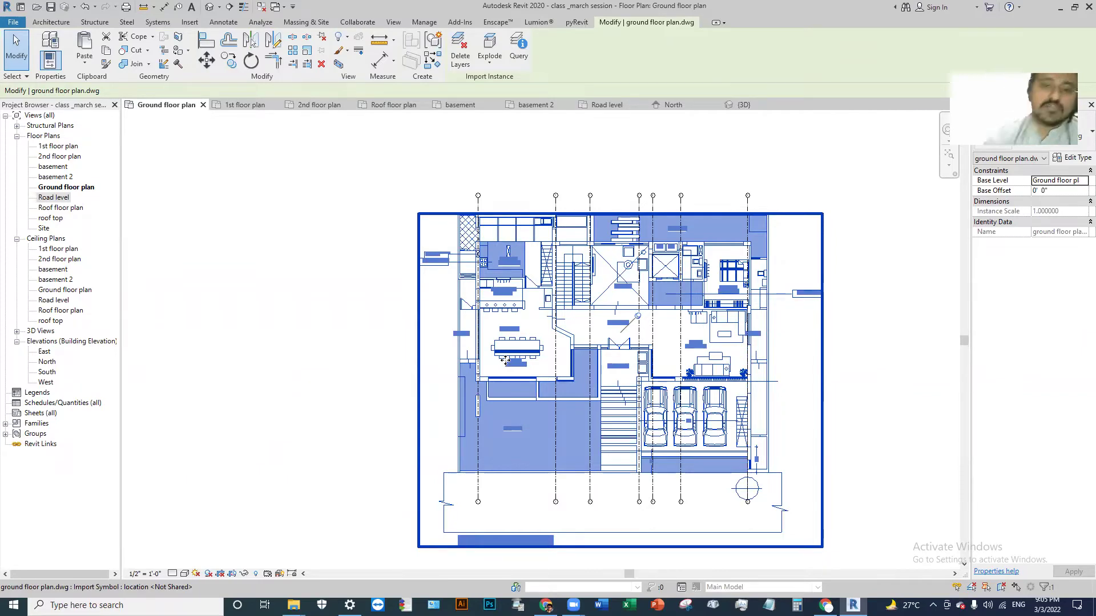
{"action": "scroll", "coordinate": [405, 372], "scroll_direction": "down", "scroll_amount": 4}
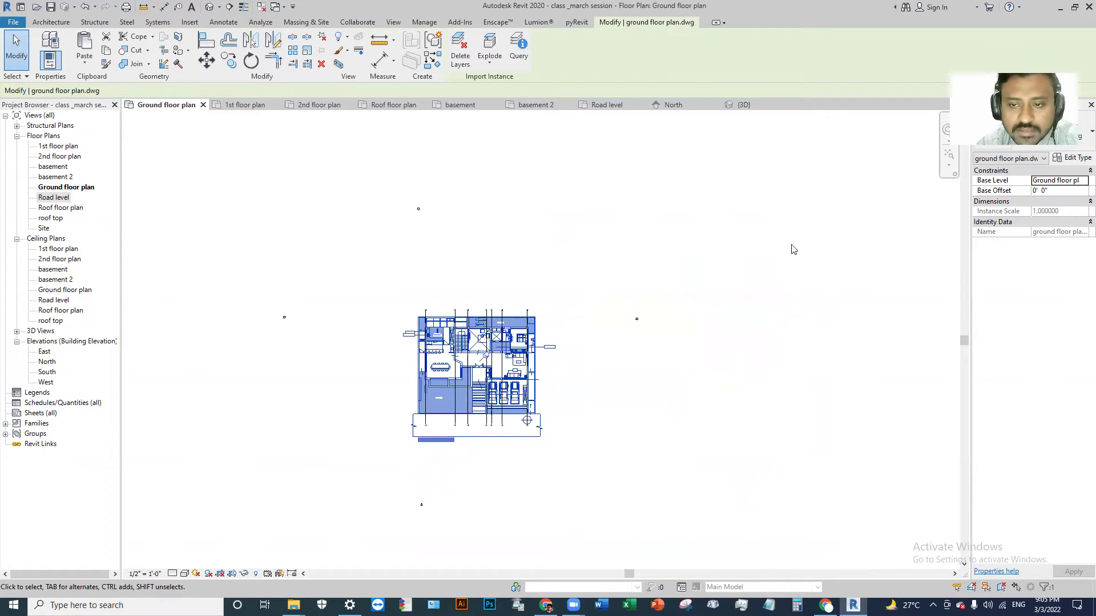
{"action": "right_click", "coordinate": [493, 339]}
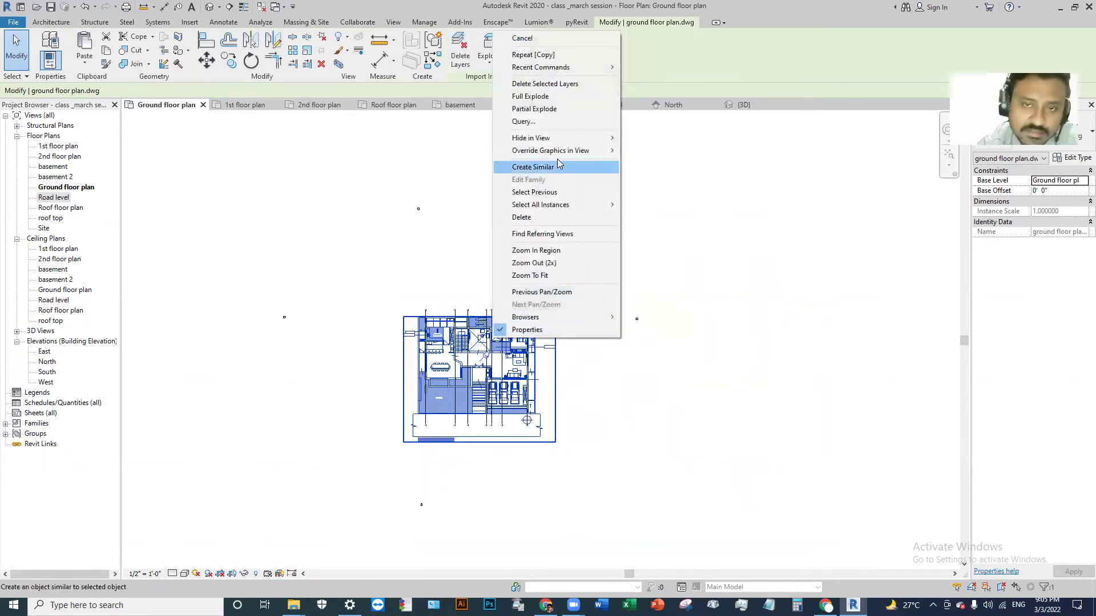
{"action": "mouse_move", "coordinate": [550, 150]}
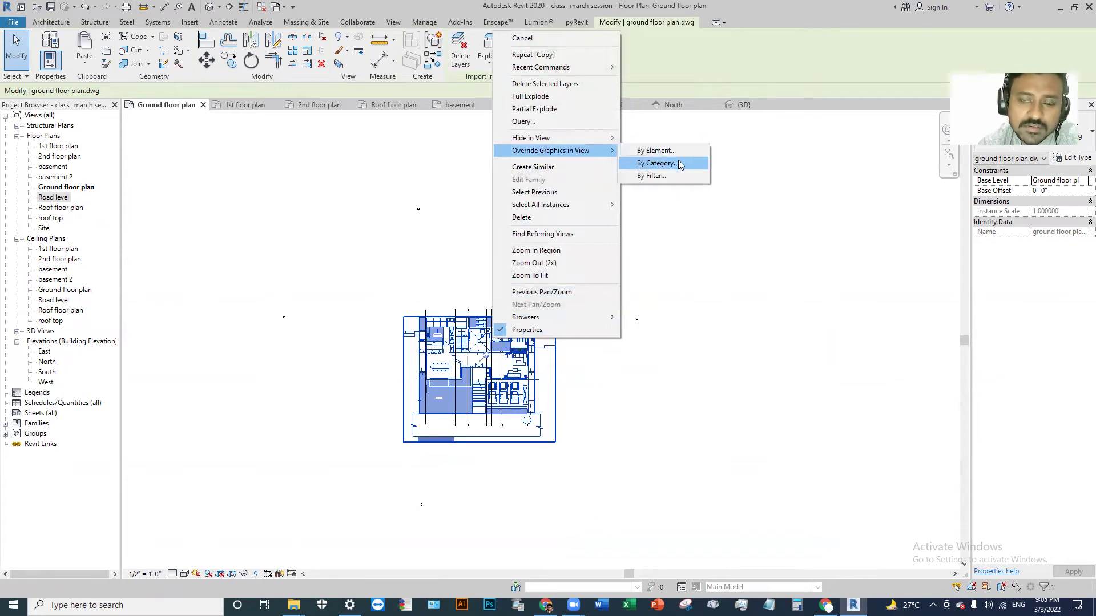
Open the DWG's By Category overrides, cancel unchanged, then reselect and right-click the DWG.
{"action": "left_click", "coordinate": [680, 165]}
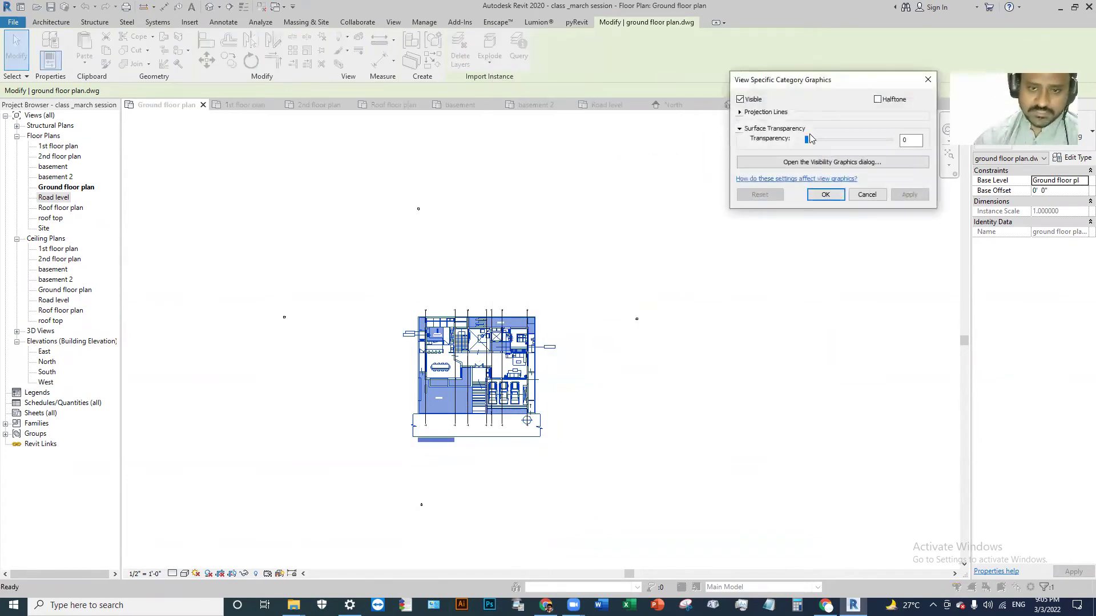
{"action": "left_click", "coordinate": [867, 195]}
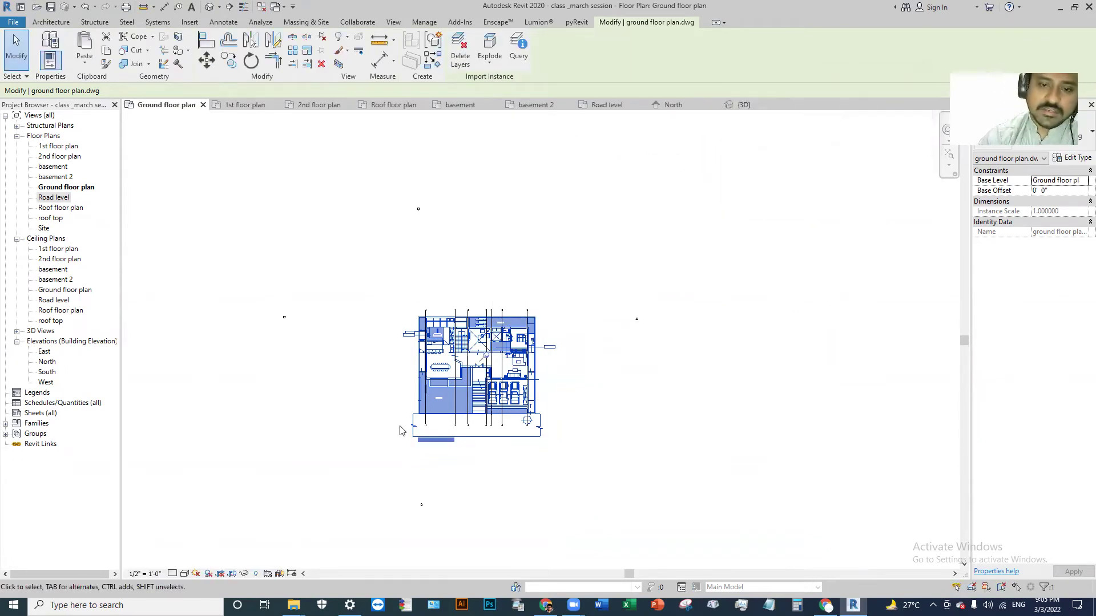
{"action": "left_click", "coordinate": [606, 416]}
{"action": "left_click", "coordinate": [428, 459]}
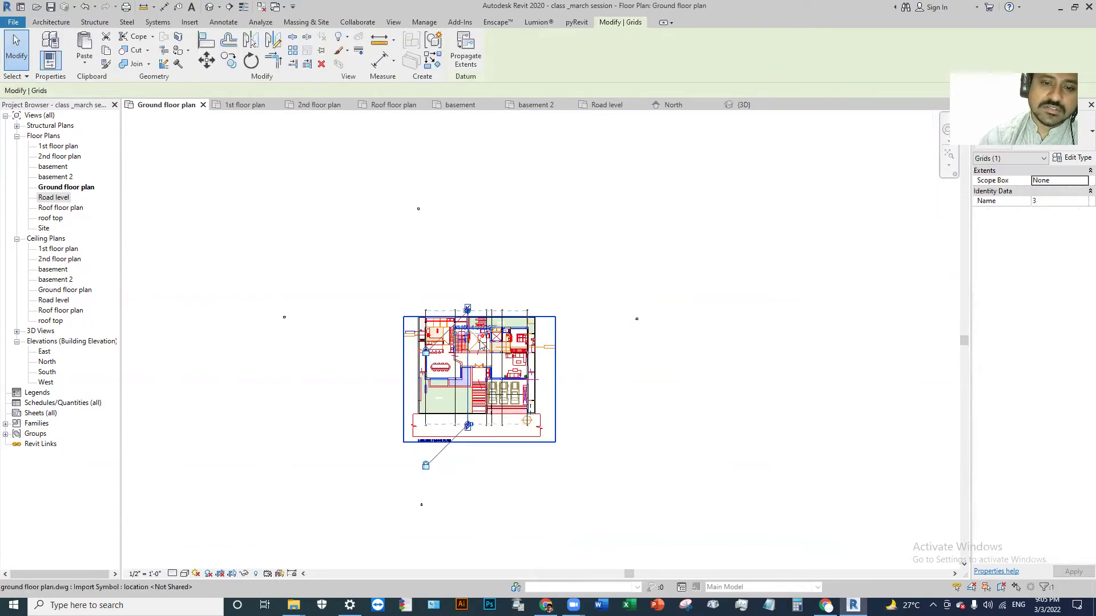
{"action": "left_click", "coordinate": [480, 341]}
{"action": "right_click", "coordinate": [481, 341]}
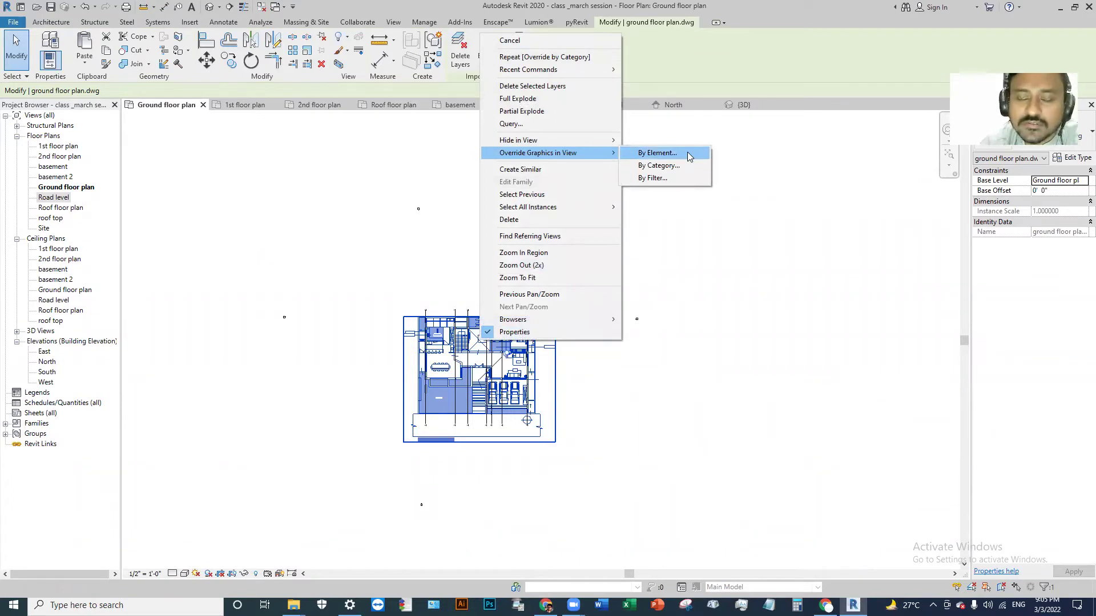
Open the DWG's By Element overrides and test Halftone, then turn it off.
{"action": "left_click", "coordinate": [689, 157]}
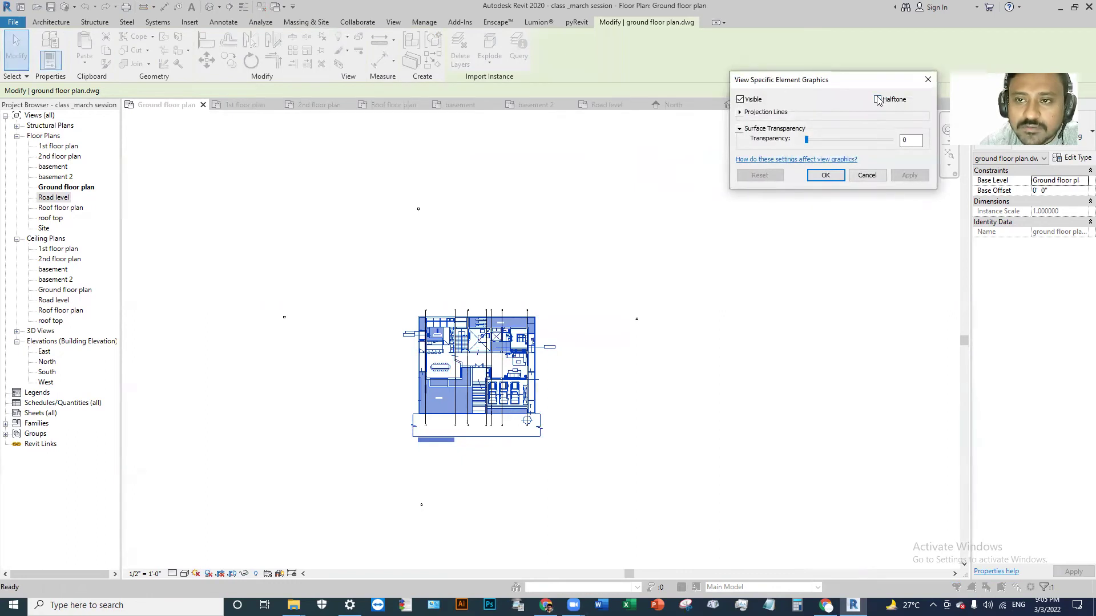
{"action": "left_click", "coordinate": [878, 99]}
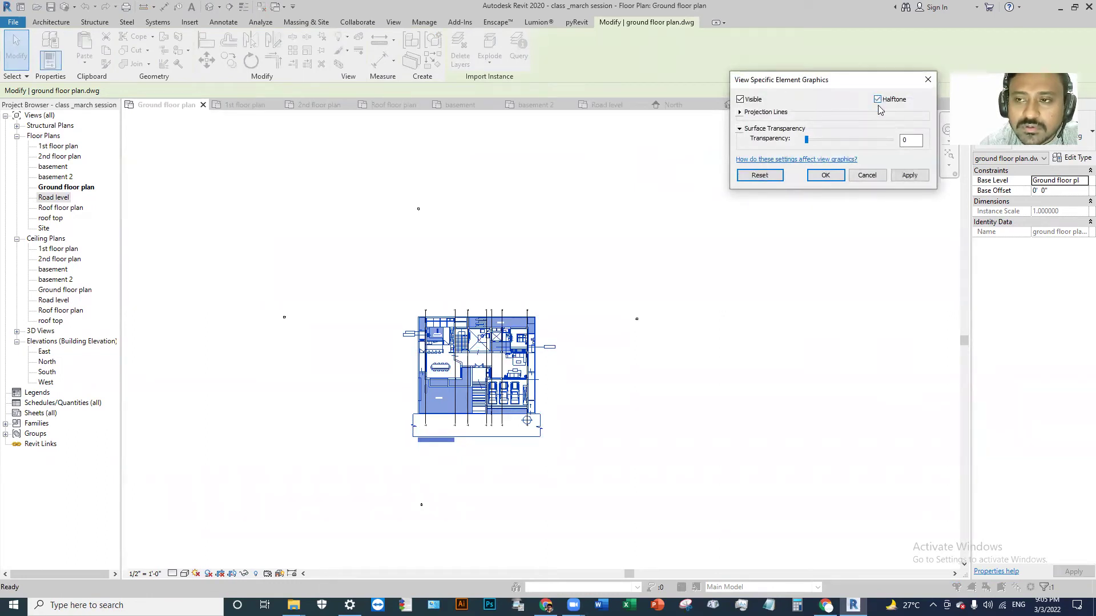
{"action": "left_click", "coordinate": [916, 178]}
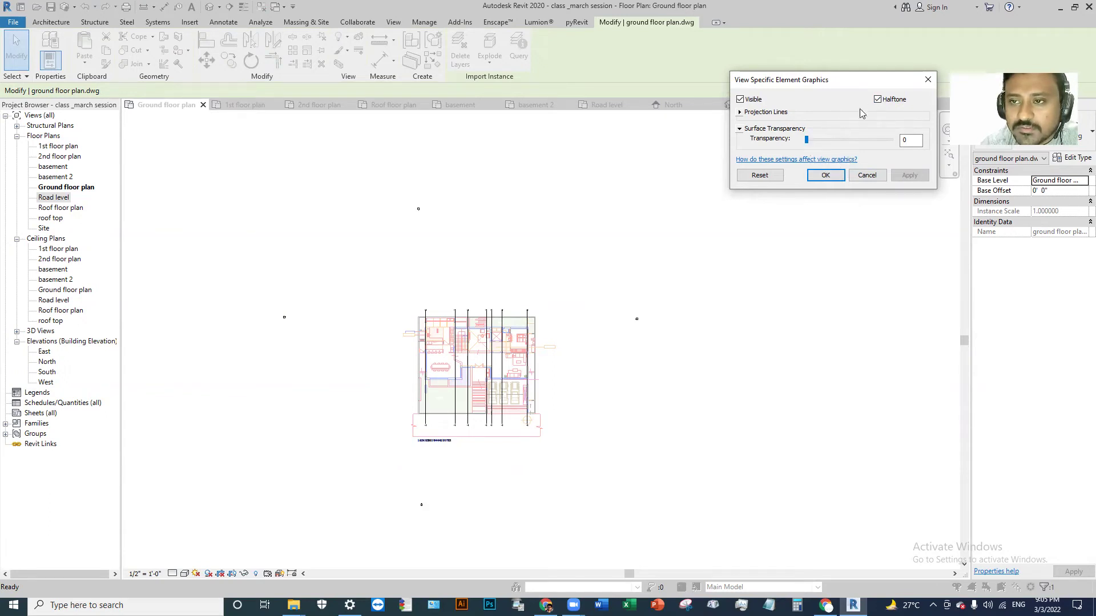
{"action": "left_click", "coordinate": [878, 100]}
Try DWG surface transparency values 66 and 95, then reset it to 0.
{"action": "left_click_drag", "start_coordinate": [806, 140], "coordinate": [864, 142]}
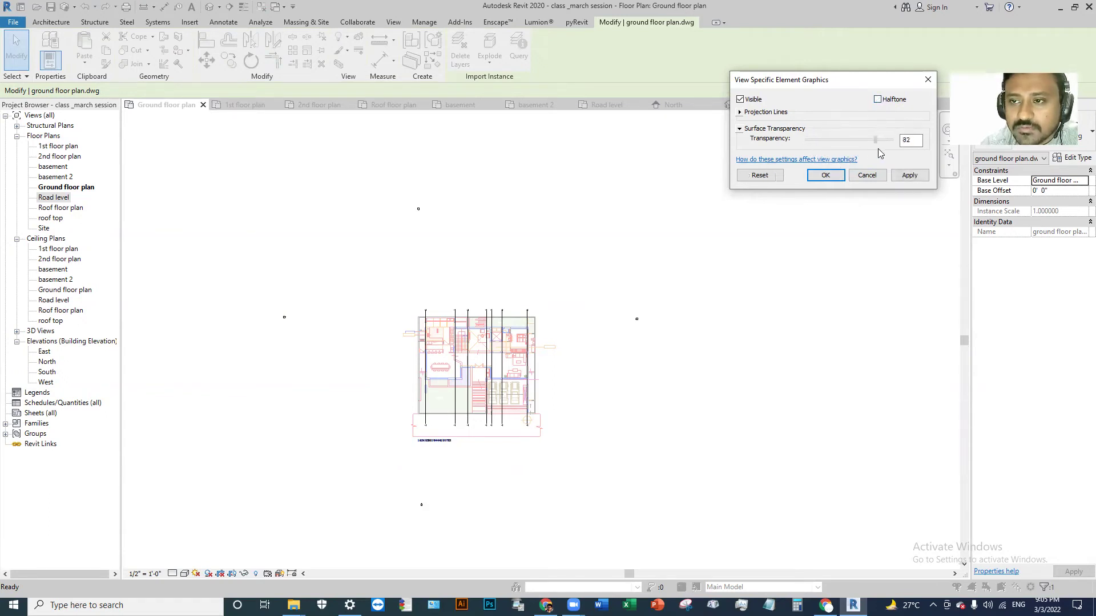
{"action": "left_click", "coordinate": [909, 175]}
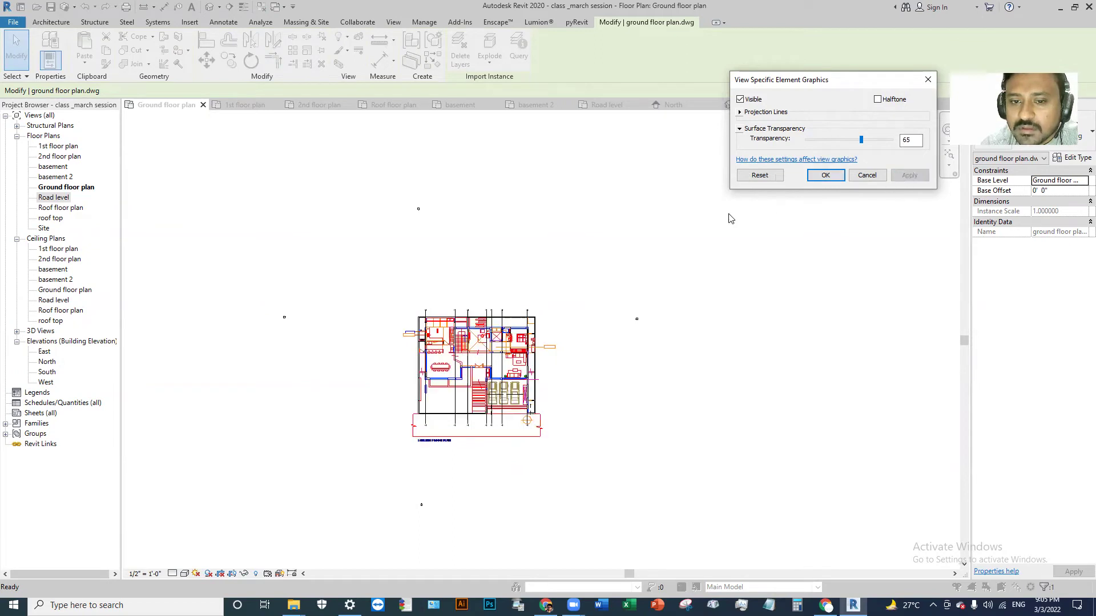
{"action": "left_click_drag", "start_coordinate": [862, 140], "coordinate": [887, 141]}
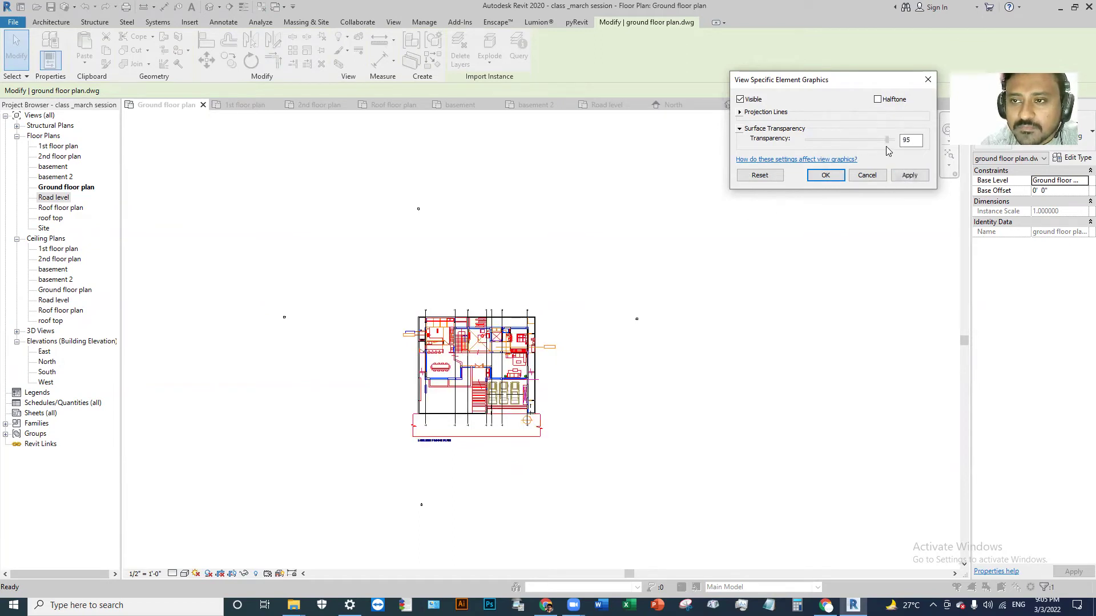
{"action": "left_click", "coordinate": [907, 175]}
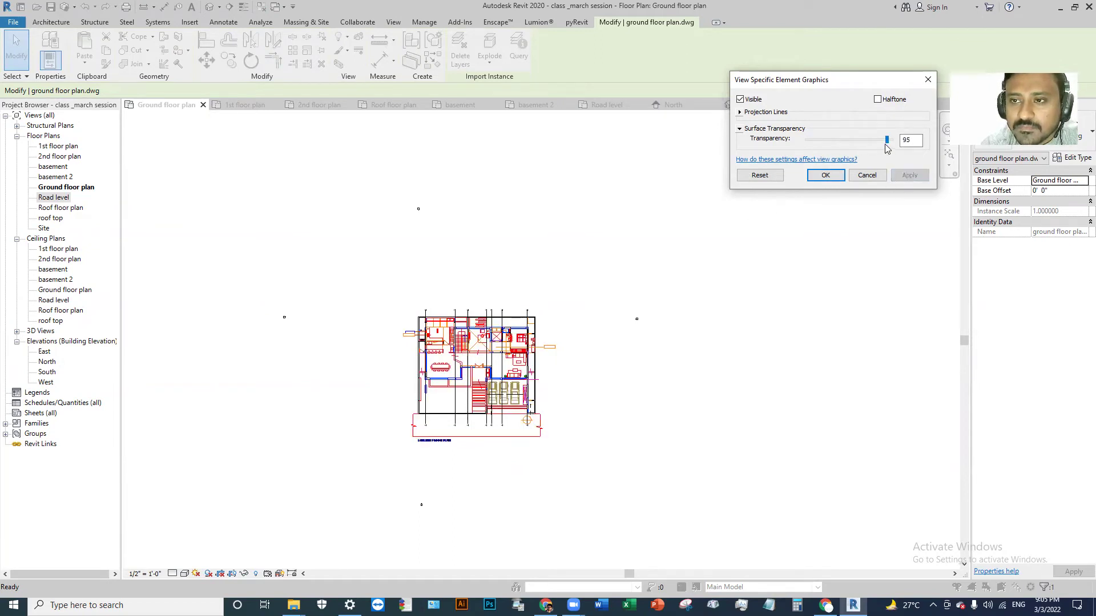
{"action": "left_click", "coordinate": [739, 129]}
{"action": "left_click", "coordinate": [819, 140]}
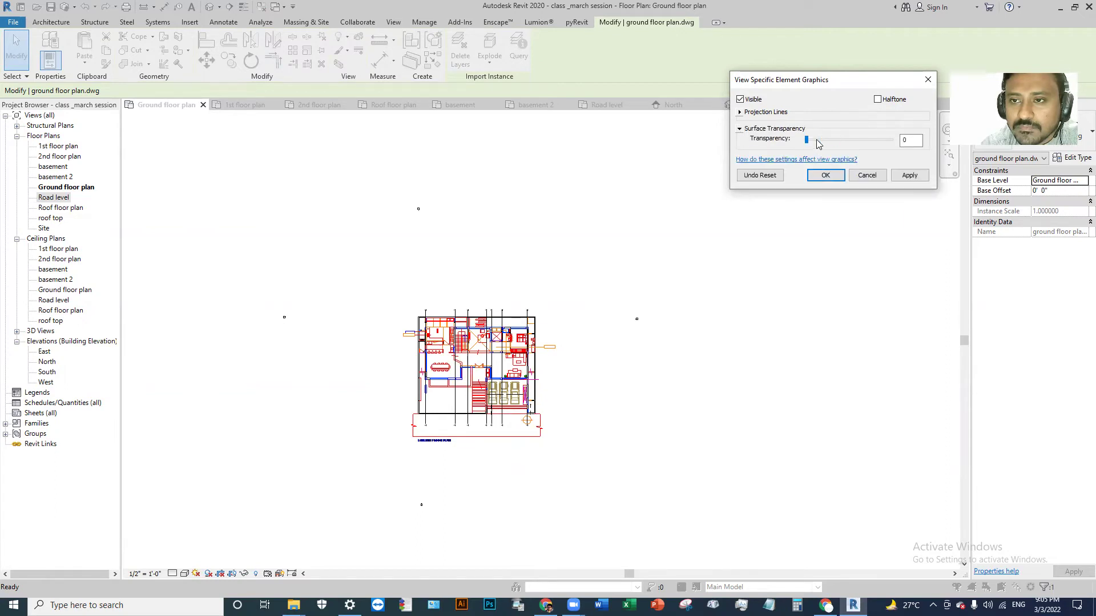
{"action": "left_click", "coordinate": [907, 175]}
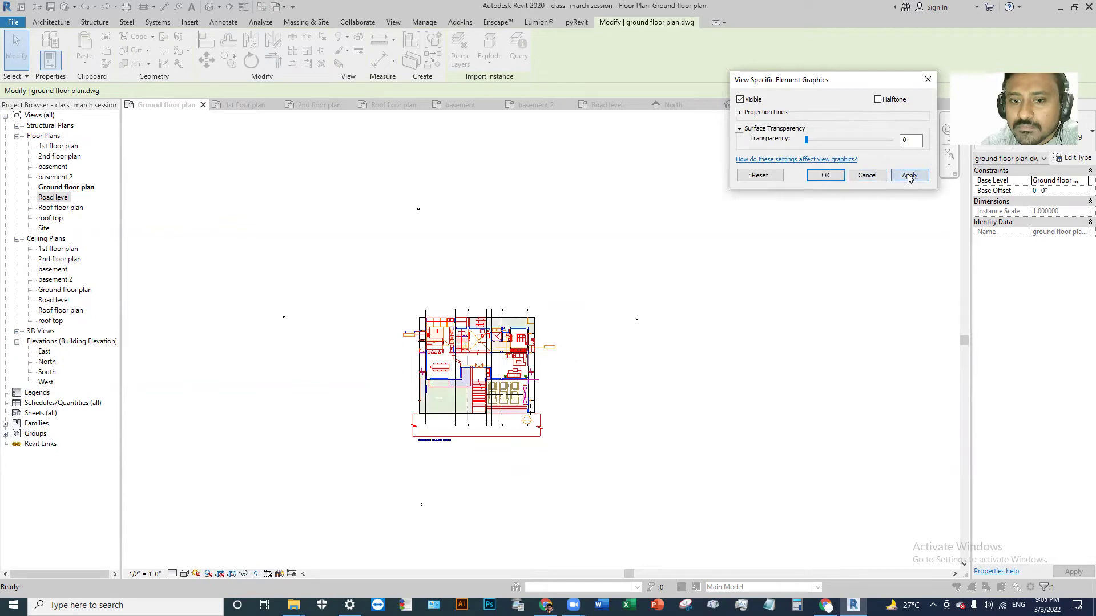
Try 20, then settle on 79 surface transparency for the DWG and confirm.
{"action": "left_click", "coordinate": [820, 140]}
{"action": "left_click", "coordinate": [907, 176]}
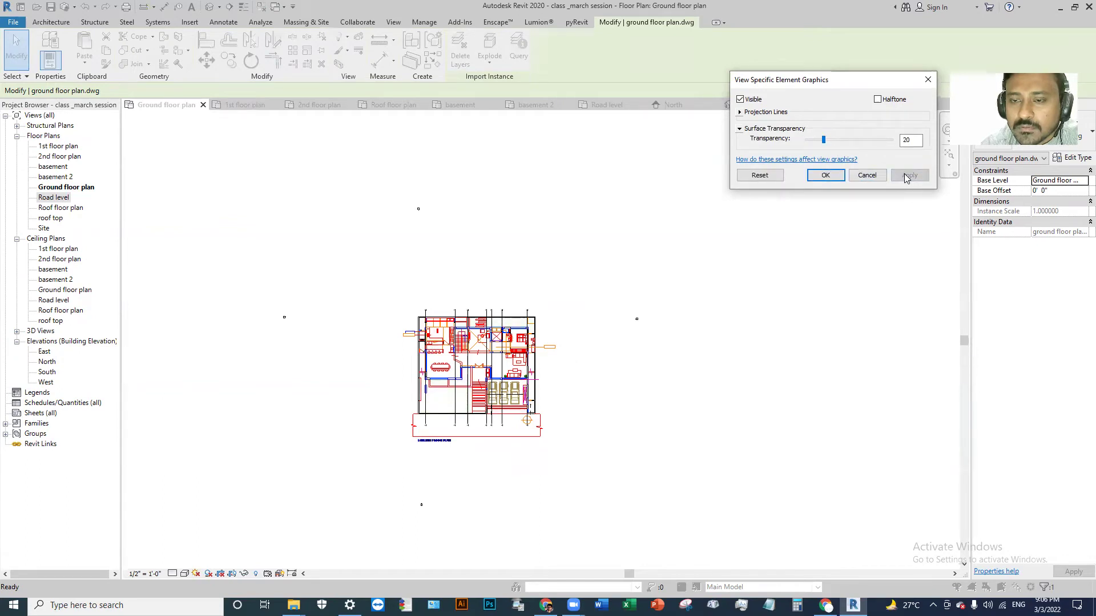
{"action": "left_click_drag", "start_coordinate": [823, 140], "coordinate": [873, 143]}
{"action": "left_click", "coordinate": [913, 177]}
{"action": "left_click", "coordinate": [825, 175]}
Zoom to fit the whole ground floor plan and reselect the DWG underlay.
{"action": "scroll", "coordinate": [489, 381], "scroll_direction": "up", "scroll_amount": 5}
{"action": "scroll", "coordinate": [489, 381], "scroll_direction": "up", "scroll_amount": 2}
{"action": "left_click", "coordinate": [887, 317]}
{"action": "scroll", "coordinate": [853, 297], "scroll_direction": "down", "scroll_amount": 3}
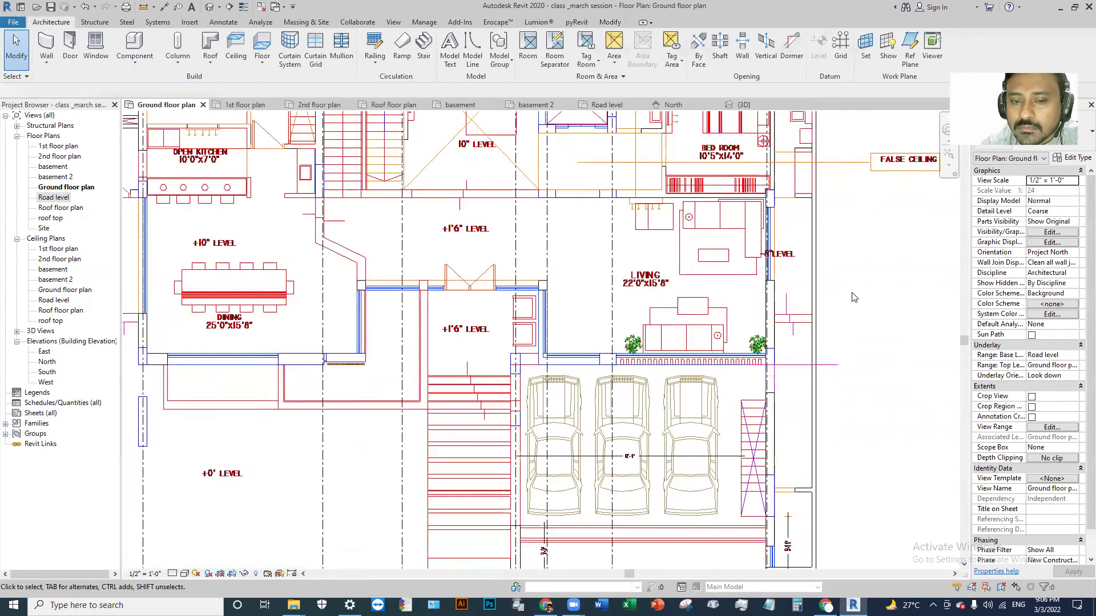
{"action": "scroll", "coordinate": [853, 297], "scroll_direction": "down", "scroll_amount": 2}
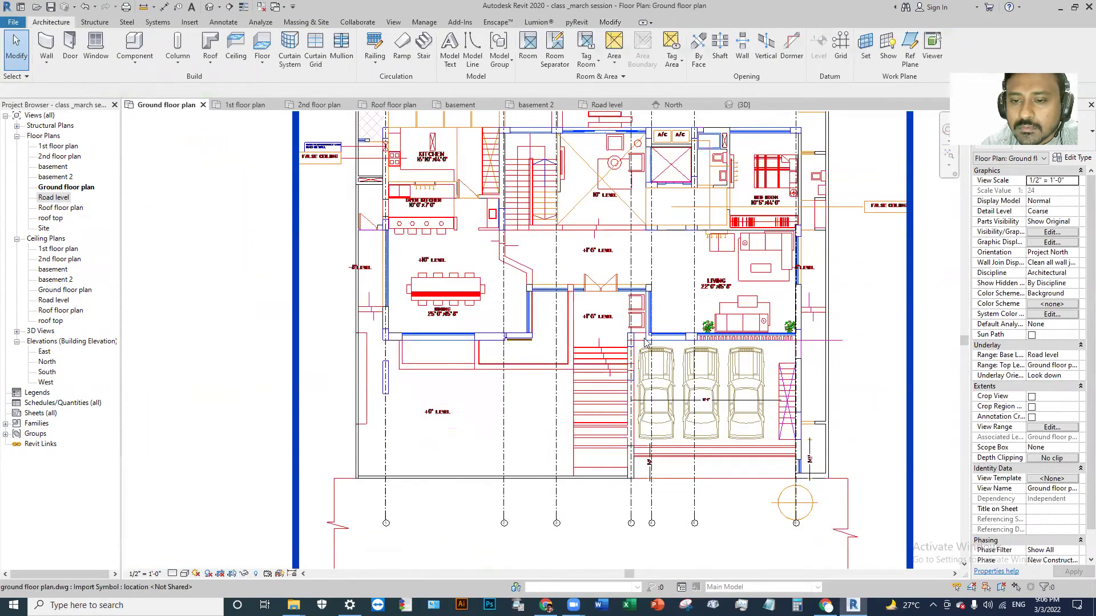
{"action": "middle_click_drag", "start_coordinate": [936, 165], "coordinate": [726, 251]}
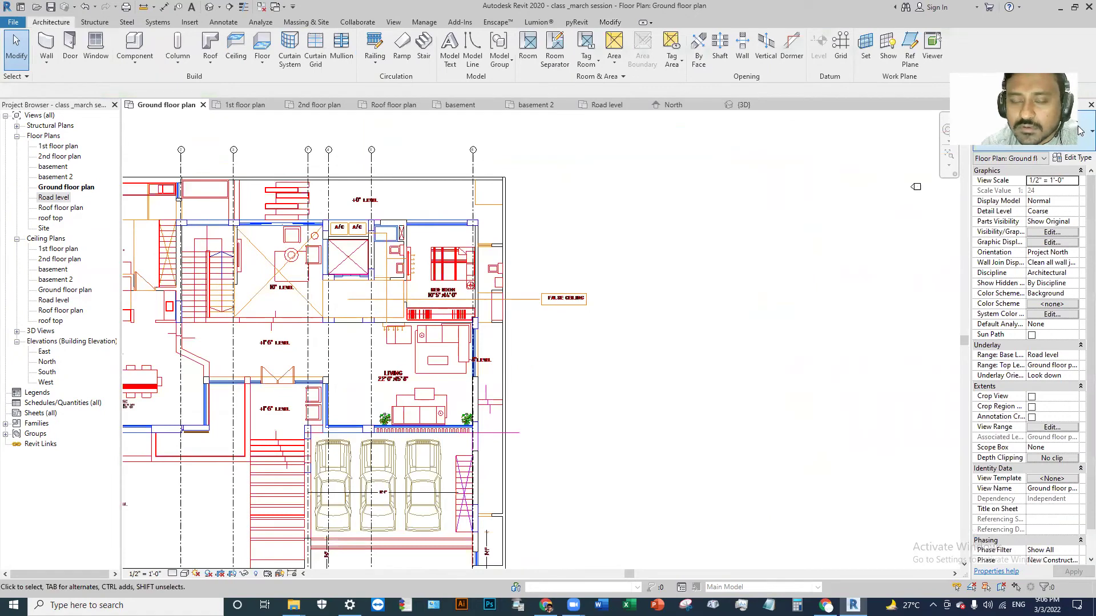
{"action": "key", "text": "z"}
{"action": "key", "text": "f"}
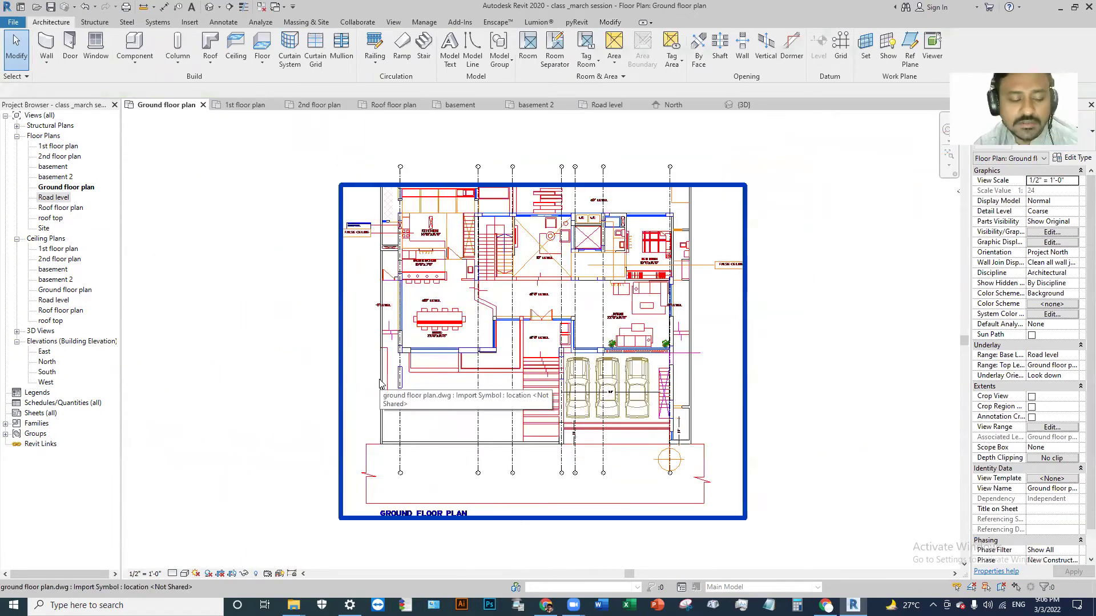
{"action": "left_click", "coordinate": [528, 366]}
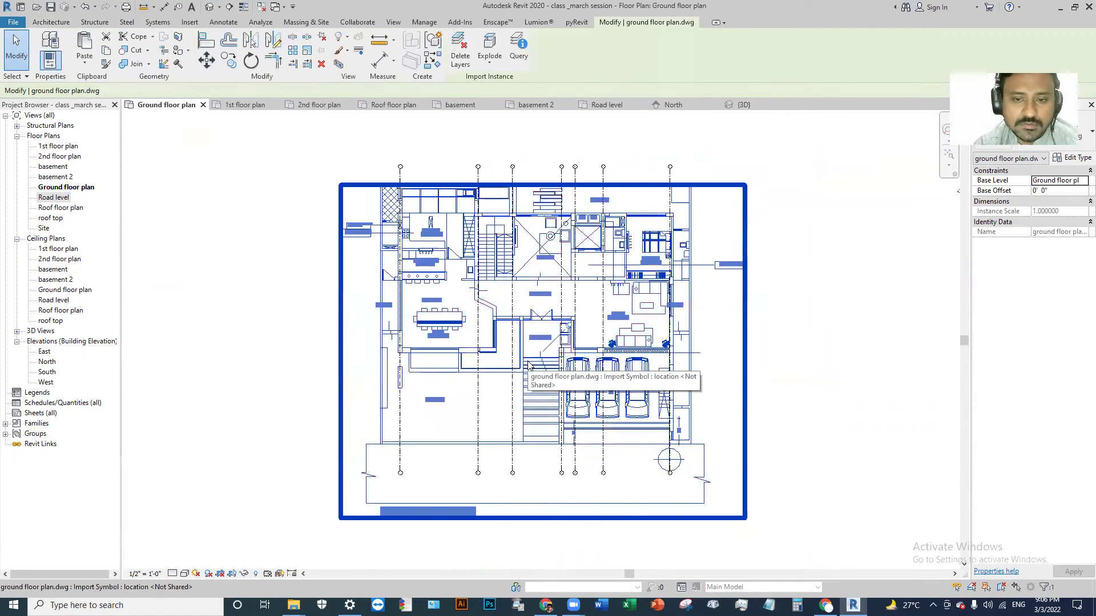
Open the DWG underlay's view-specific graphic overrides and reset them to defaults.
{"action": "right_click", "coordinate": [528, 363]}
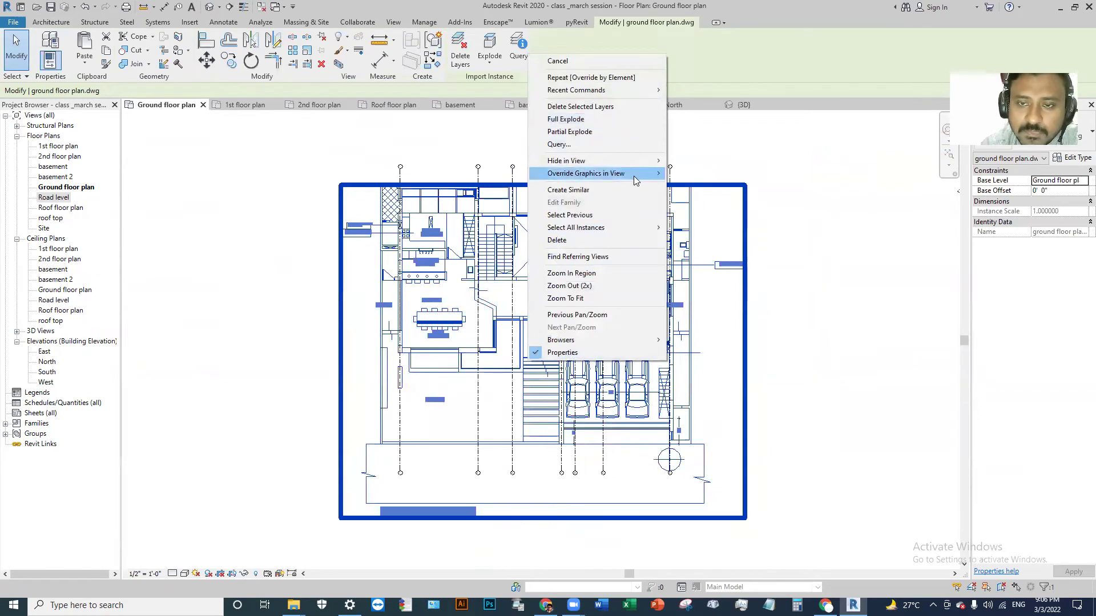
{"action": "mouse_move", "coordinate": [585, 173]}
{"action": "left_click", "coordinate": [719, 173]}
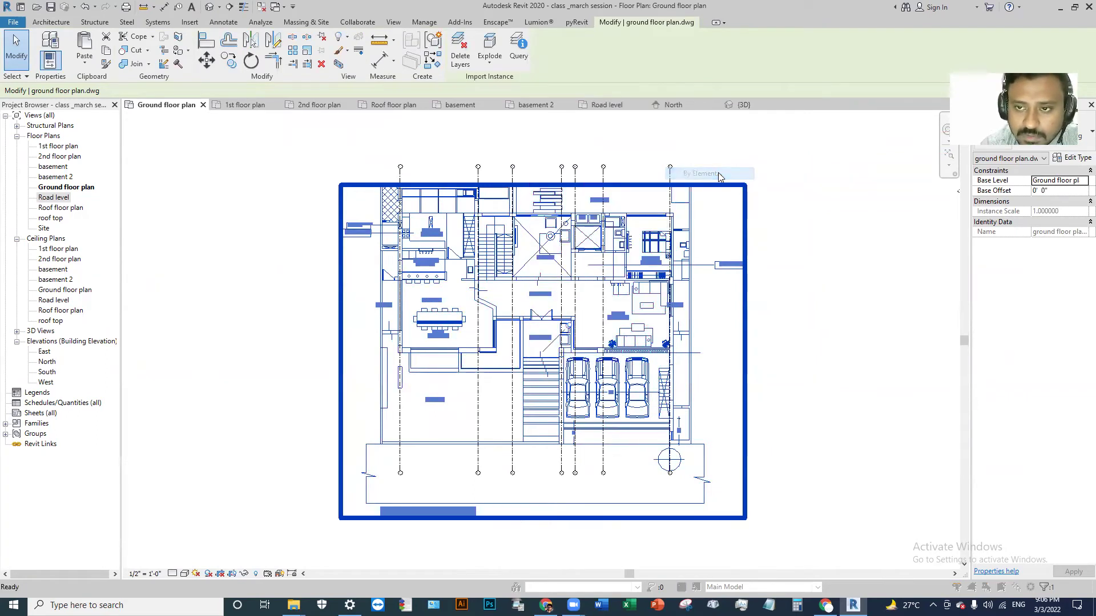
{"action": "left_click_drag", "start_coordinate": [866, 142], "coordinate": [874, 144]}
{"action": "left_click", "coordinate": [760, 175]}
{"action": "left_click", "coordinate": [738, 112]}
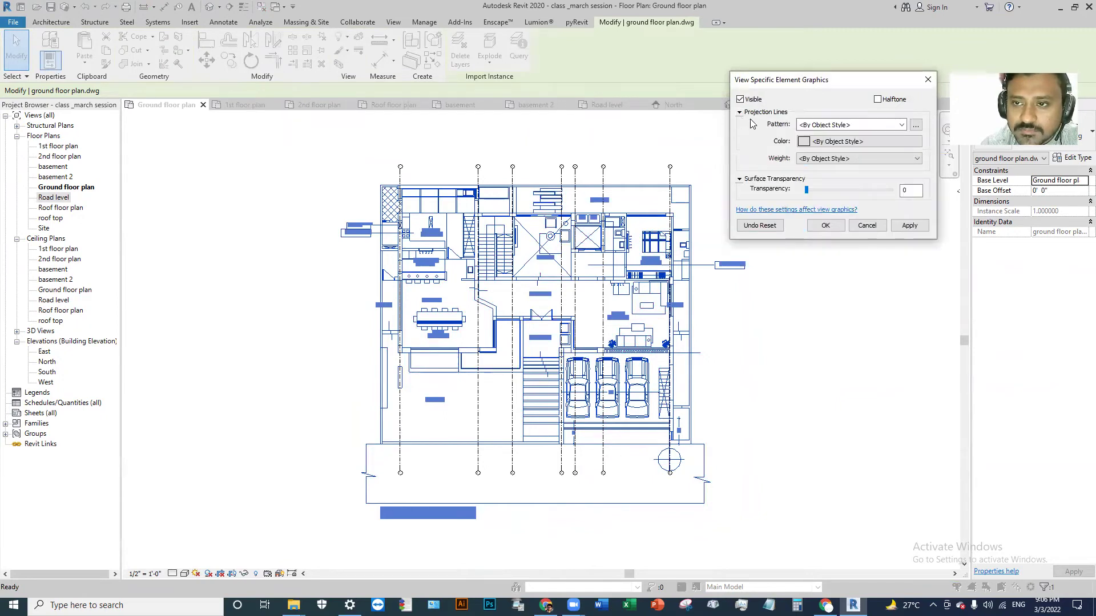
{"action": "left_click", "coordinate": [824, 158]}
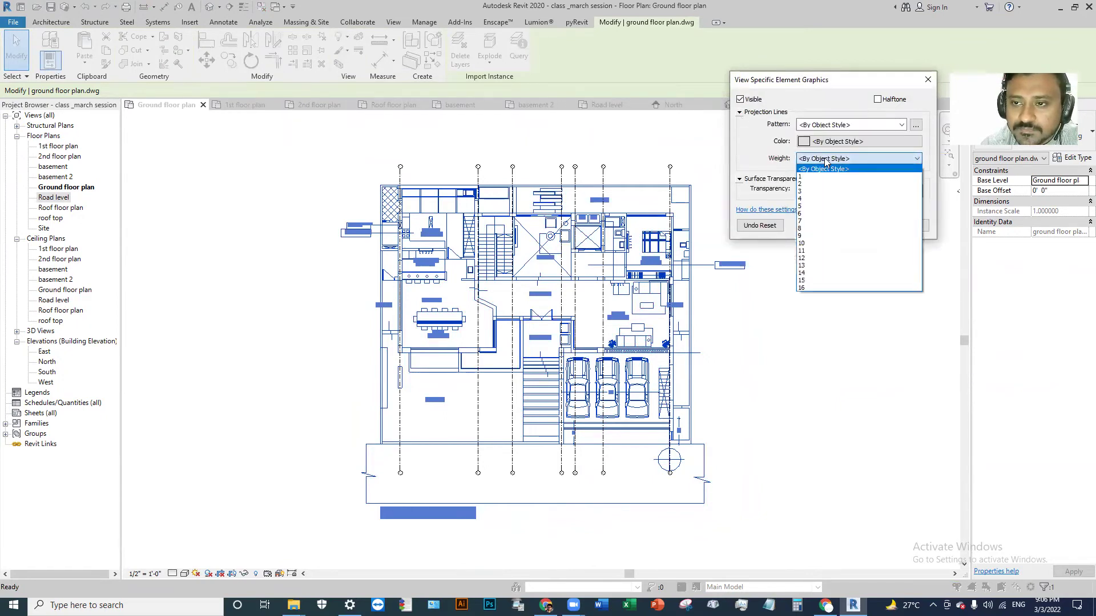
{"action": "left_click", "coordinate": [825, 160]}
Set the DWG projection lines to Black with a Solid line pattern.
{"action": "left_click", "coordinate": [829, 142]}
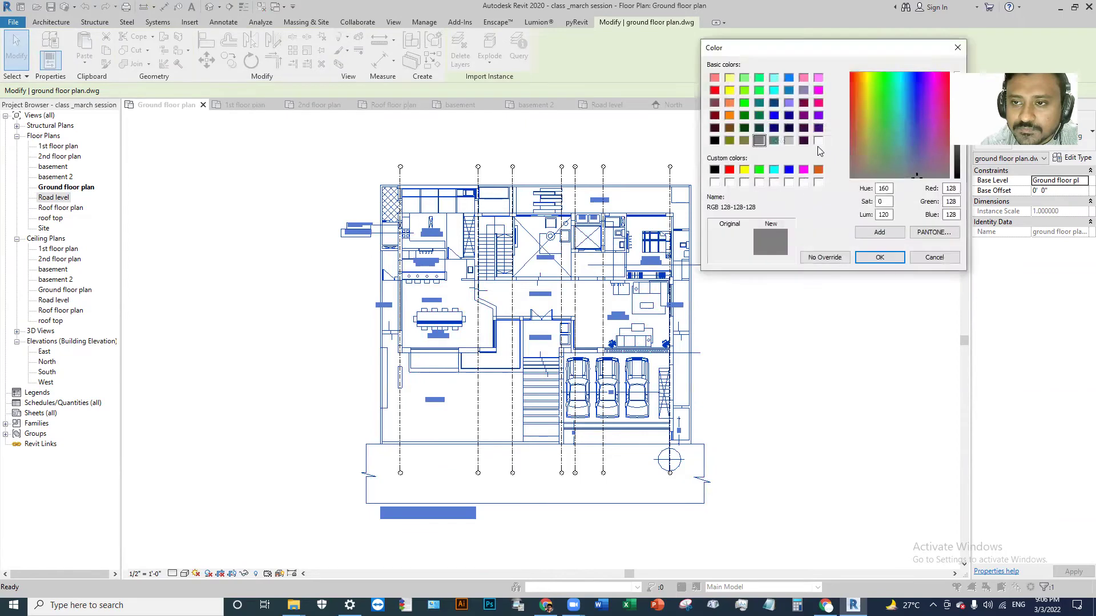
{"action": "left_click", "coordinate": [714, 170]}
{"action": "left_click", "coordinate": [879, 258]}
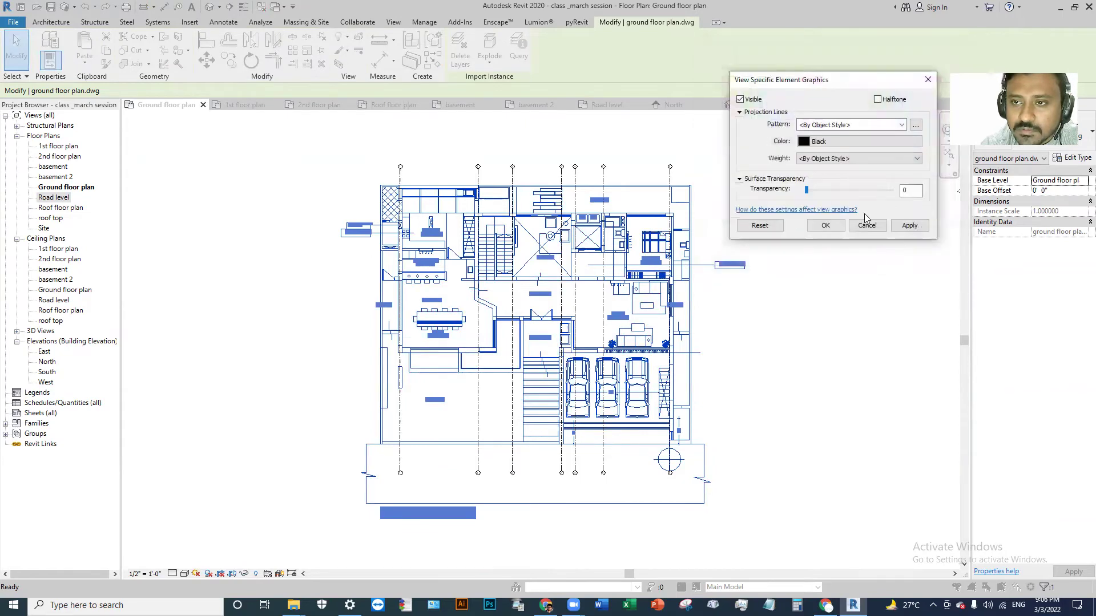
{"action": "left_click", "coordinate": [854, 125]}
{"action": "left_click", "coordinate": [840, 142]}
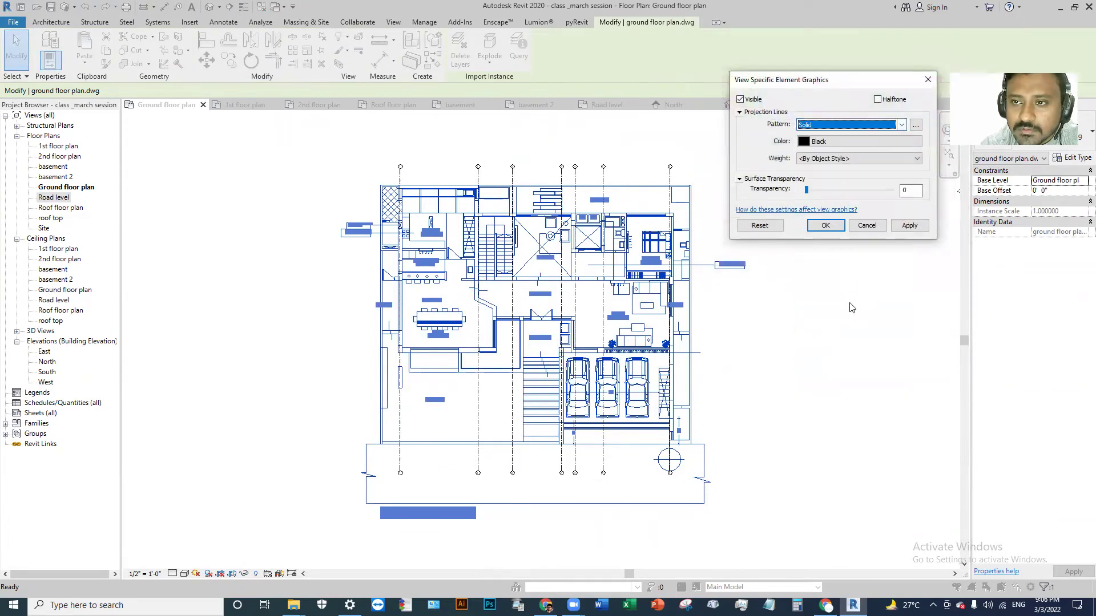
{"action": "left_click", "coordinate": [911, 226]}
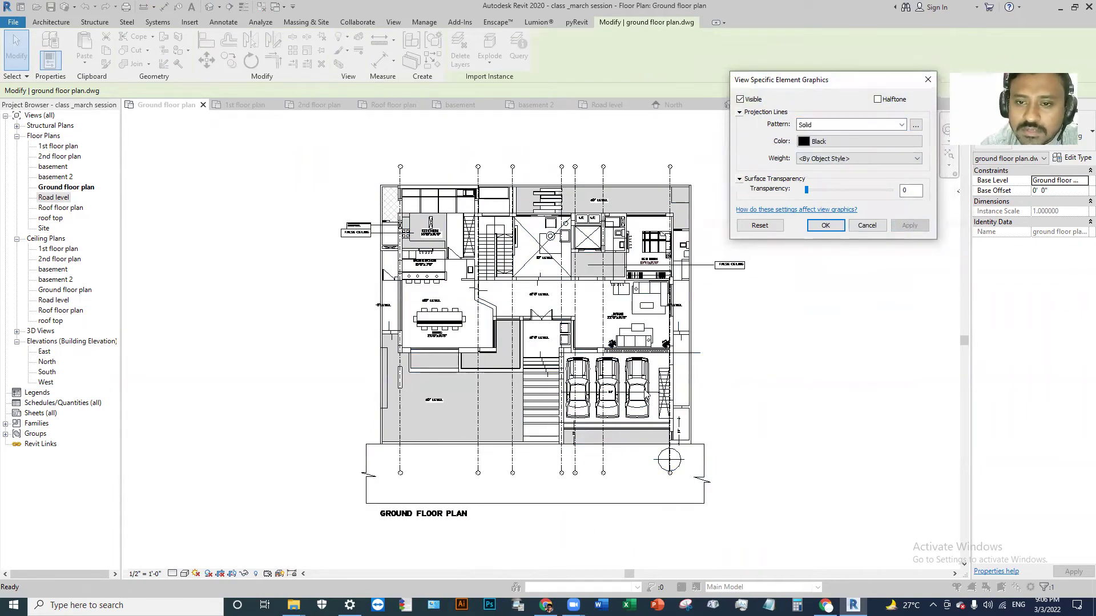
Turn on Halftone for the DWG and confirm the overrides.
{"action": "left_click", "coordinate": [884, 100]}
{"action": "left_click", "coordinate": [920, 225]}
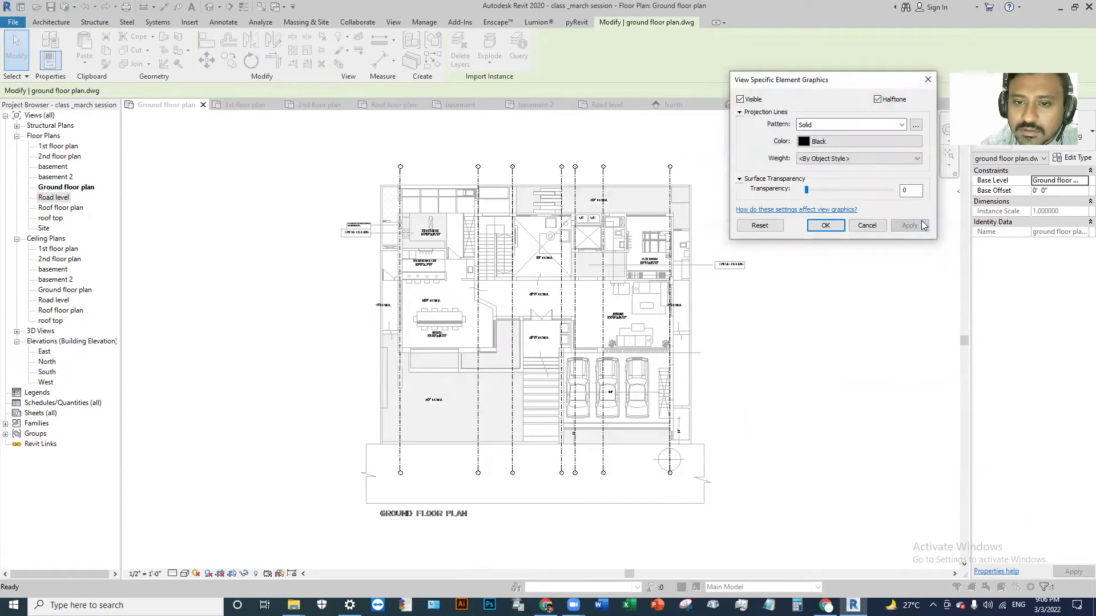
{"action": "left_click", "coordinate": [825, 225]}
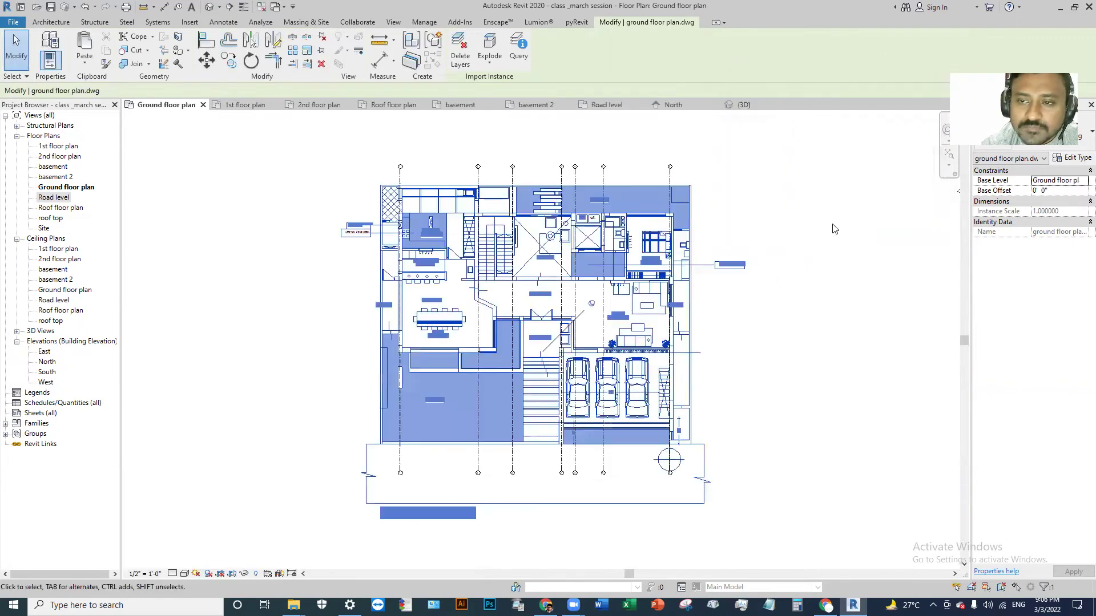
Deselect the DWG, zoom around the plan, and reopen Visibility/Graphic Overrides with VG.
{"action": "left_click", "coordinate": [814, 277]}
{"action": "scroll", "coordinate": [399, 256], "scroll_direction": "up", "scroll_amount": 5}
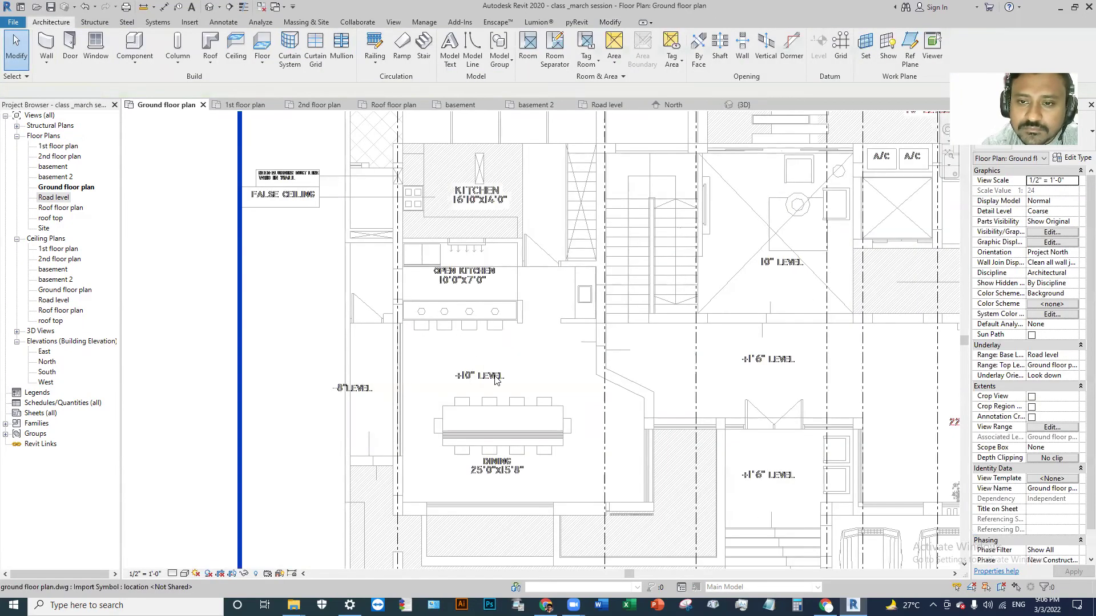
{"action": "scroll", "coordinate": [495, 379], "scroll_direction": "down", "scroll_amount": 2}
{"action": "scroll", "coordinate": [502, 365], "scroll_direction": "down", "scroll_amount": 2}
{"action": "scroll", "coordinate": [519, 289], "scroll_direction": "down", "scroll_amount": 1}
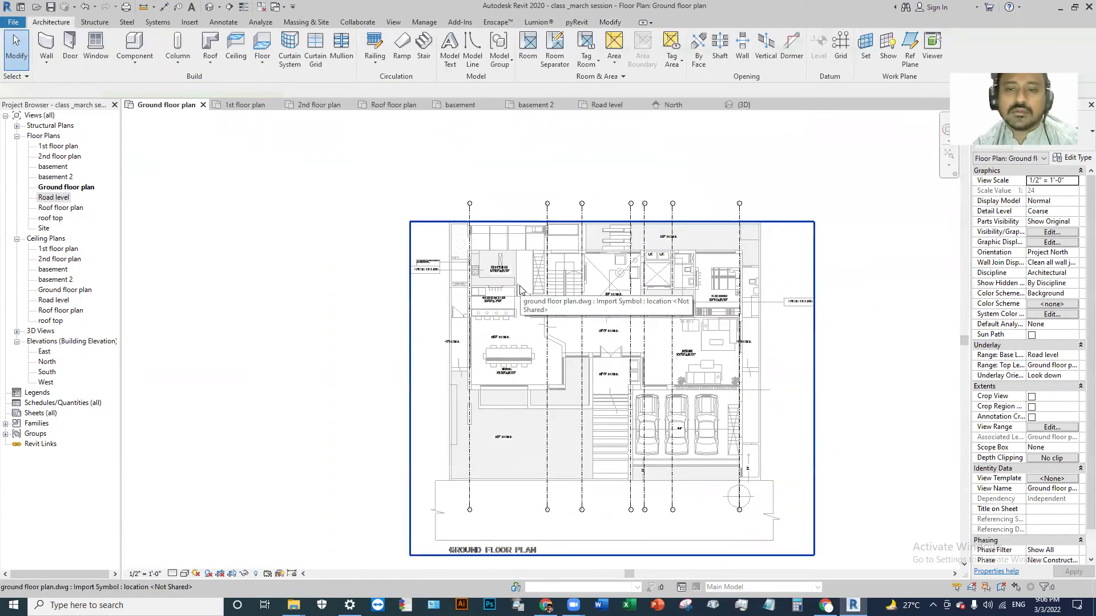
{"action": "scroll", "coordinate": [574, 197], "scroll_direction": "up", "scroll_amount": 2}
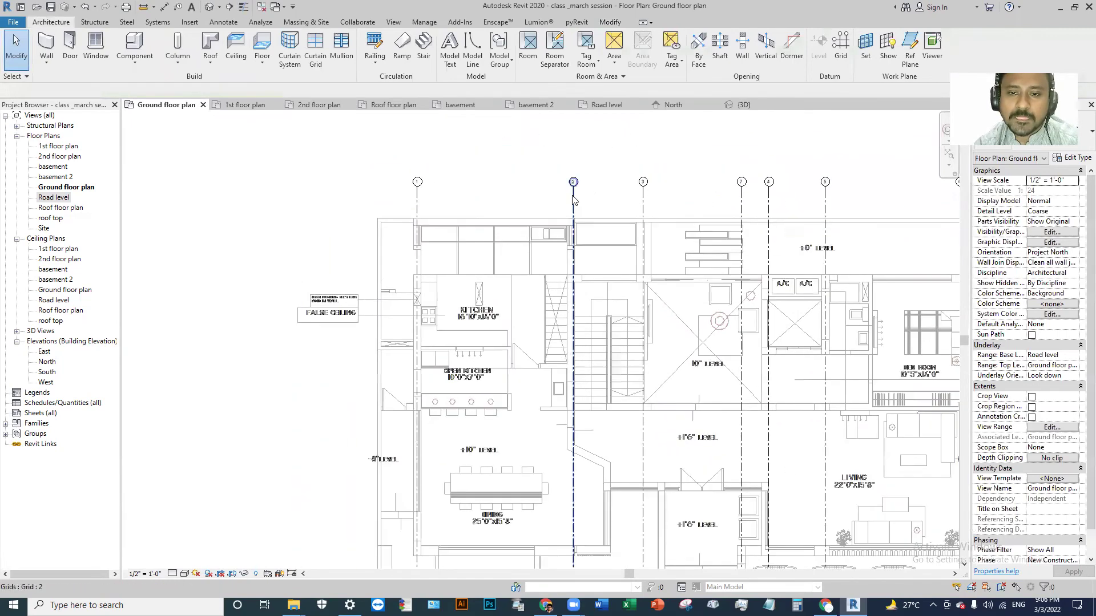
{"action": "scroll", "coordinate": [479, 215], "scroll_direction": "down", "scroll_amount": 1}
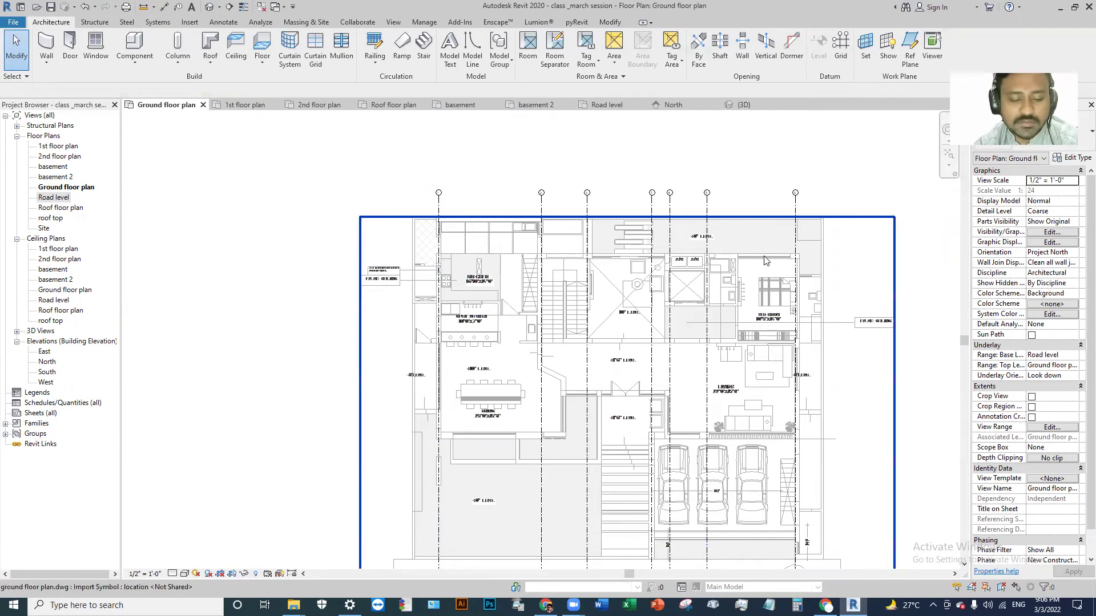
{"action": "key", "text": "v"}
{"action": "key", "text": "g"}
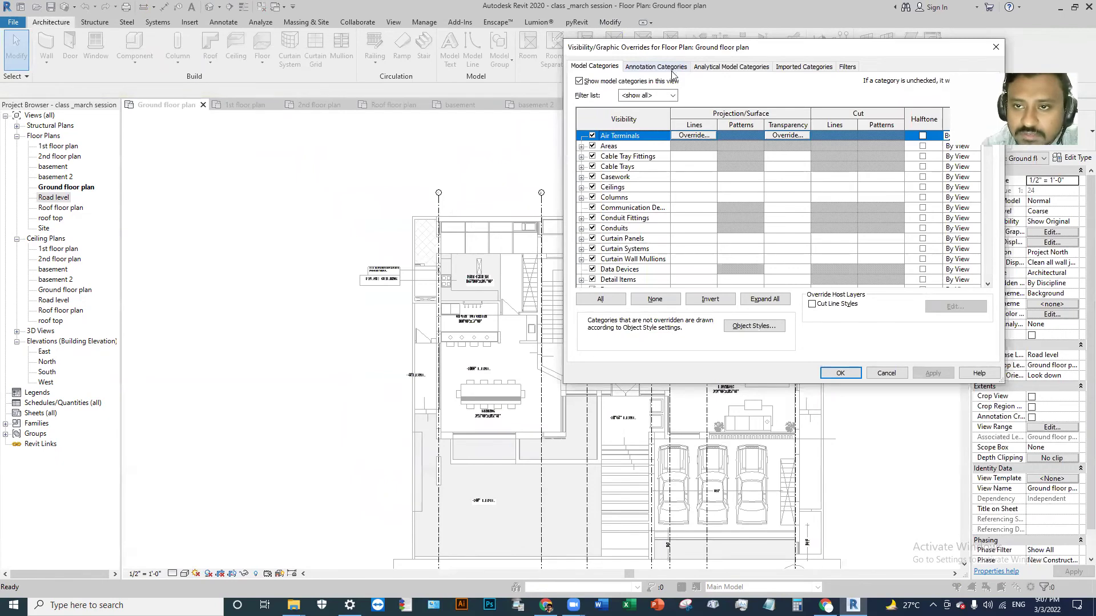
Check the Annotation Categories list, then close and reopen Visibility/Graphic Overrides.
{"action": "left_click", "coordinate": [674, 67]}
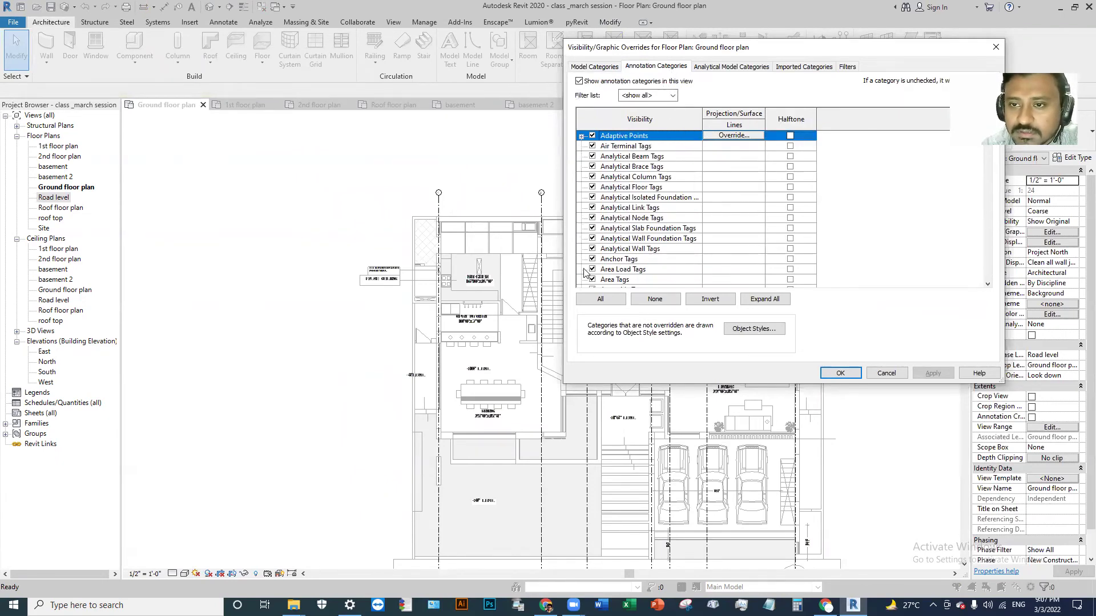
{"action": "left_click", "coordinate": [741, 135]}
{"action": "left_click", "coordinate": [653, 140]}
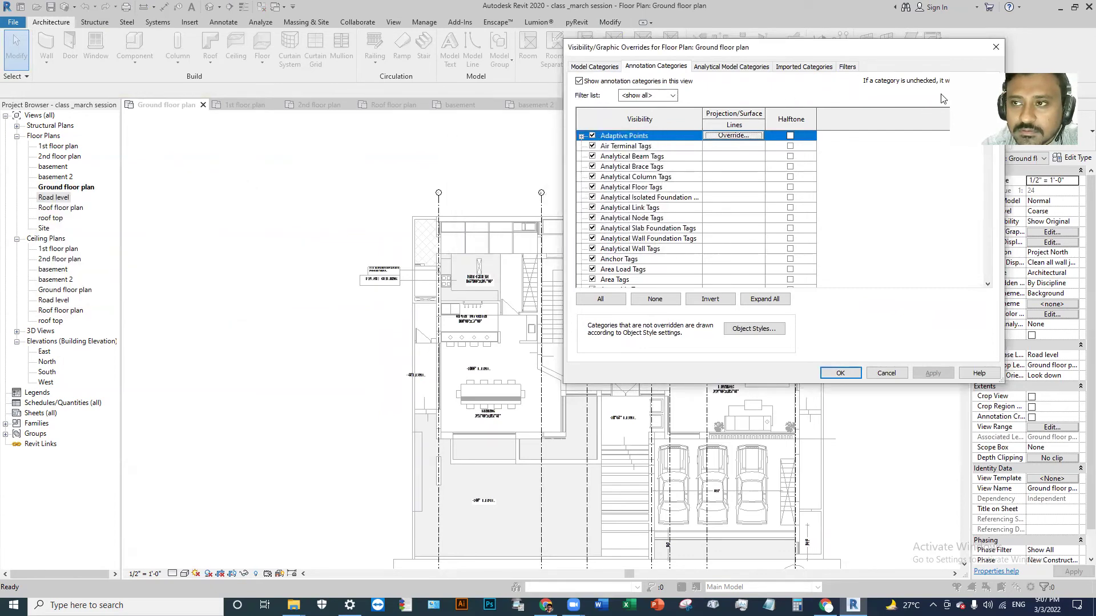
{"action": "left_click", "coordinate": [995, 48]}
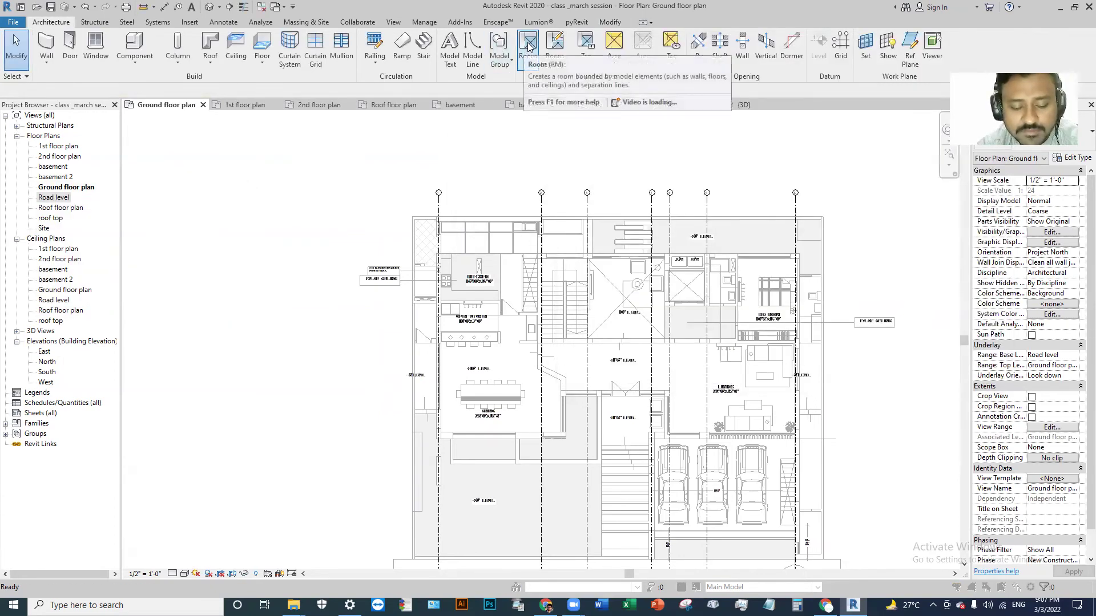
{"action": "key", "text": "v"}
{"action": "key", "text": "g"}
Shift the overrides window left and scroll Annotation Categories down to Generic Annotations.
{"action": "left_click_drag", "start_coordinate": [784, 49], "coordinate": [730, 45]}
{"action": "left_click", "coordinate": [599, 64]}
{"action": "scroll", "coordinate": [606, 231], "scroll_direction": "down", "scroll_amount": 4}
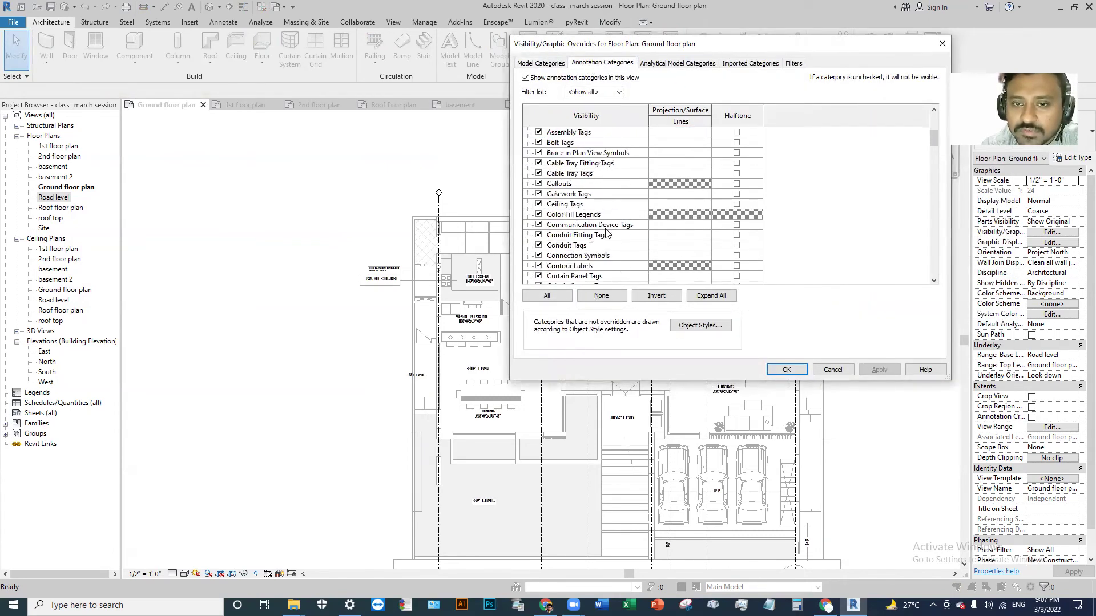
{"action": "scroll", "coordinate": [605, 230], "scroll_direction": "down", "scroll_amount": 3}
{"action": "scroll", "coordinate": [602, 227], "scroll_direction": "down", "scroll_amount": 3}
{"action": "scroll", "coordinate": [598, 223], "scroll_direction": "down", "scroll_amount": 3}
{"action": "left_click", "coordinate": [577, 265]}
{"action": "scroll", "coordinate": [577, 234], "scroll_direction": "down", "scroll_amount": 2}
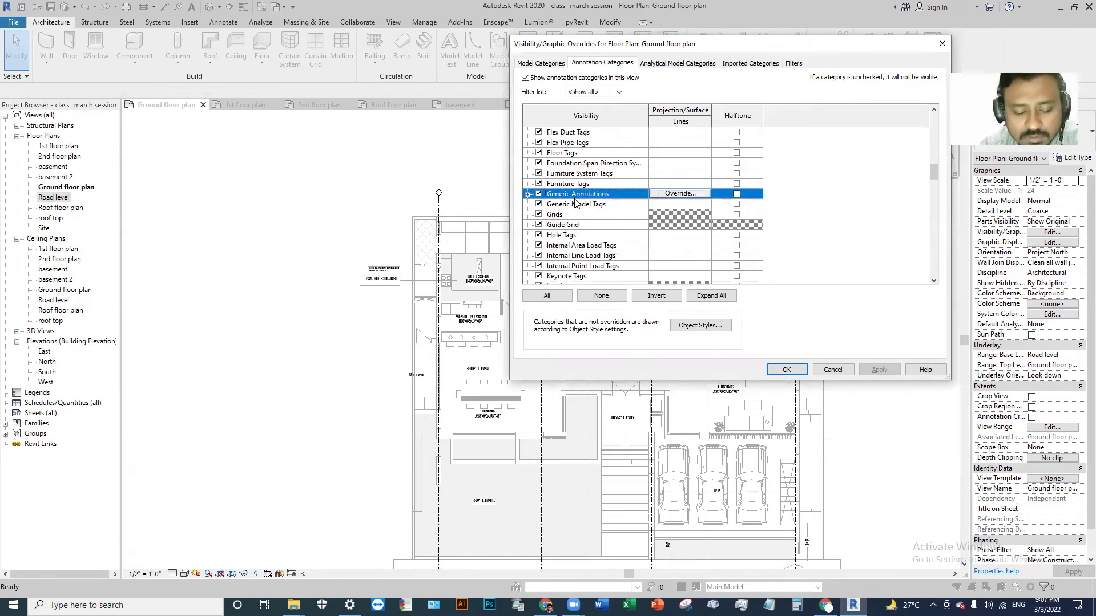
Select the Grids category and bring up Object Styles.
{"action": "key", "text": "f"}
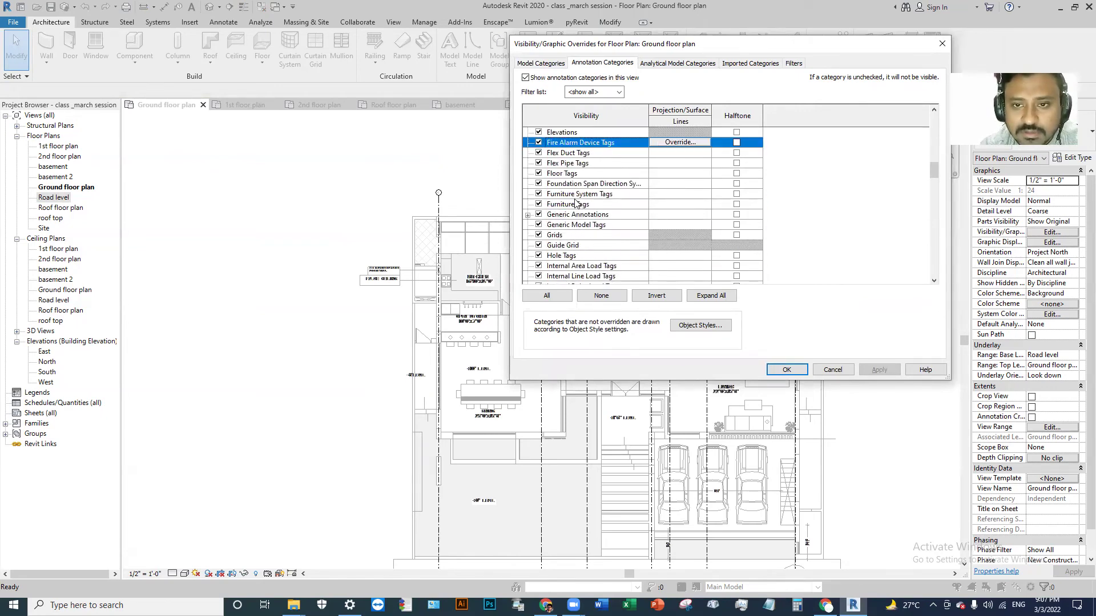
{"action": "key", "text": "h"}
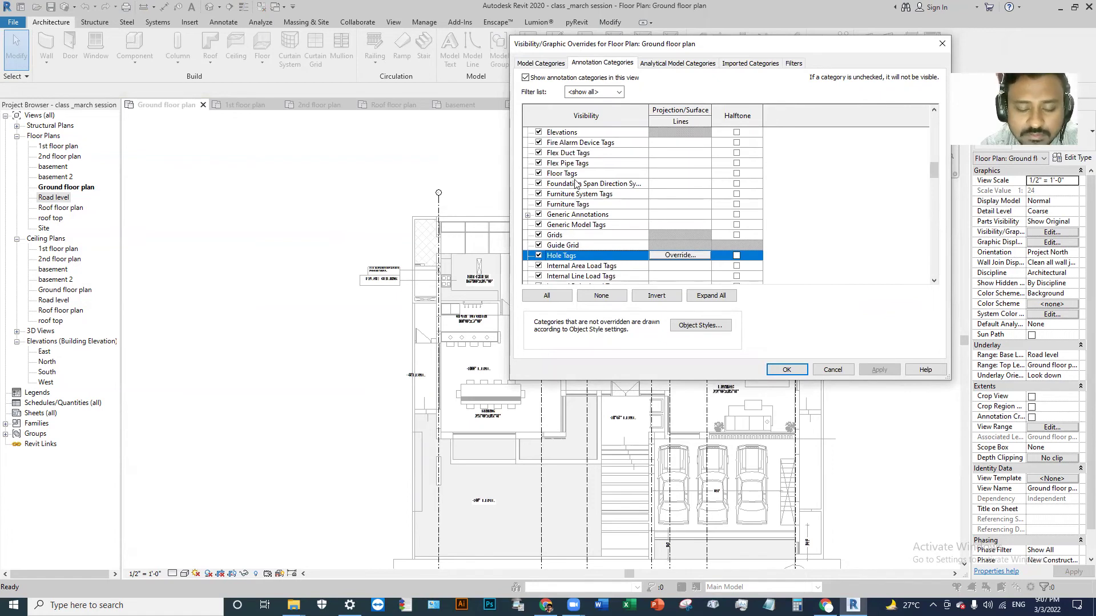
{"action": "key", "text": "e"}
{"action": "key", "text": "h"}
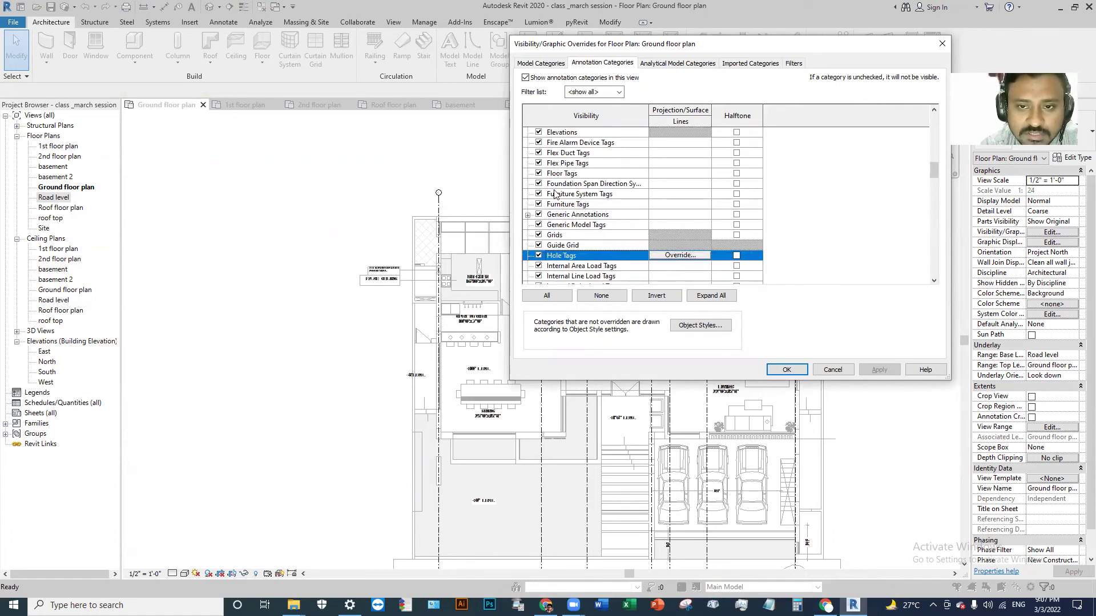
{"action": "left_click", "coordinate": [555, 236]}
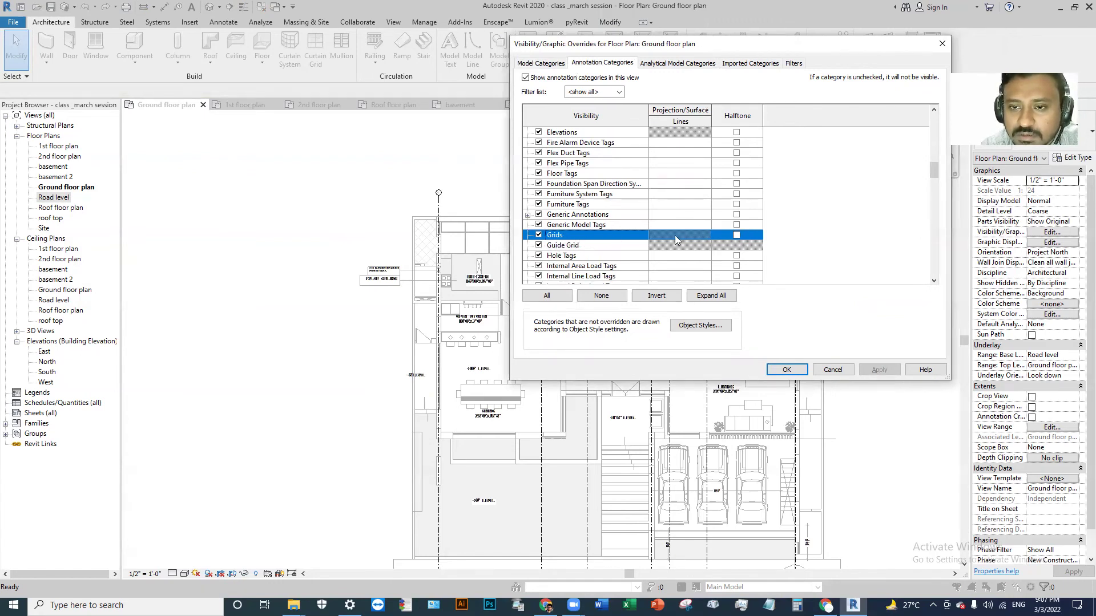
{"action": "left_click", "coordinate": [712, 326]}
{"action": "scroll", "coordinate": [703, 187], "scroll_direction": "down", "scroll_amount": 5}
{"action": "scroll", "coordinate": [704, 186], "scroll_direction": "down", "scroll_amount": 5}
Find and select Grid Heads among the Annotation Objects in Object Styles.
{"action": "scroll", "coordinate": [704, 186], "scroll_direction": "down", "scroll_amount": 5}
{"action": "scroll", "coordinate": [704, 187], "scroll_direction": "down", "scroll_amount": 2}
{"action": "scroll", "coordinate": [685, 188], "scroll_direction": "down", "scroll_amount": 2}
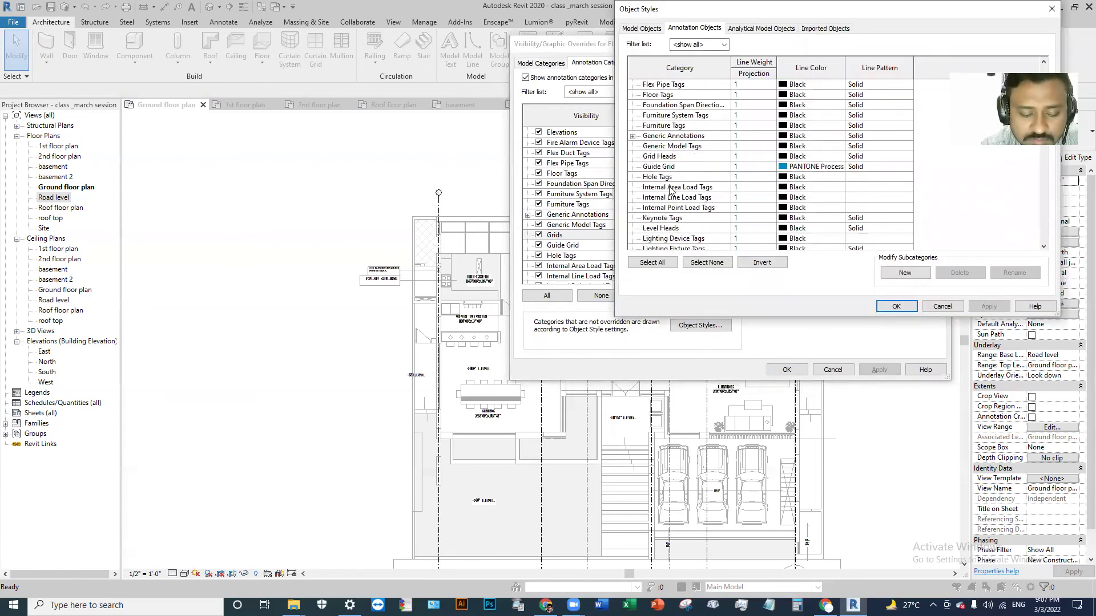
{"action": "left_click", "coordinate": [675, 137]}
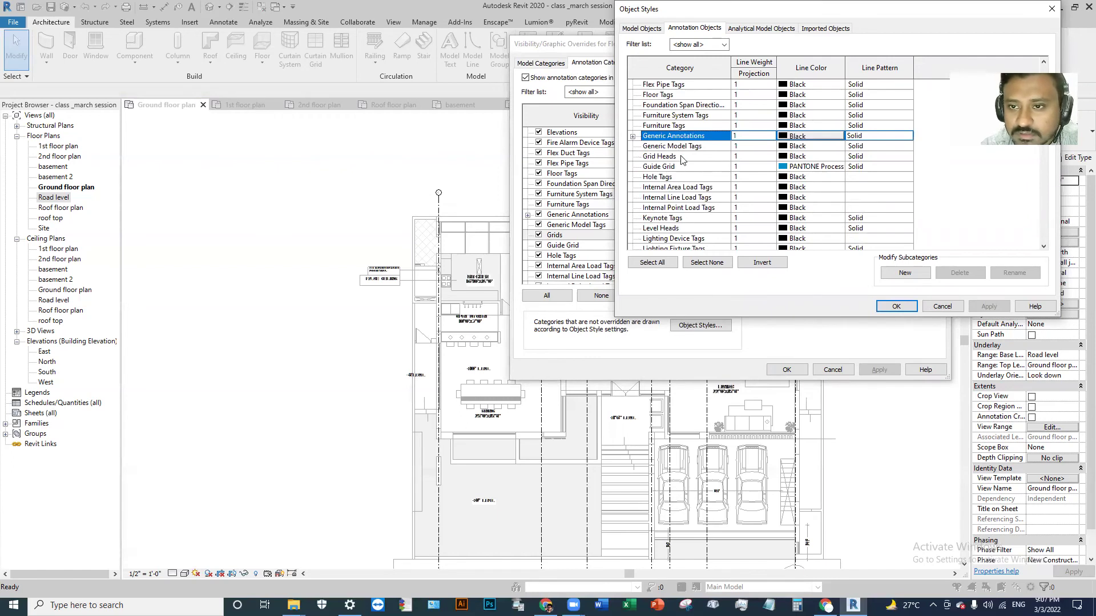
{"action": "left_click", "coordinate": [682, 158]}
{"action": "left_click", "coordinate": [681, 169]}
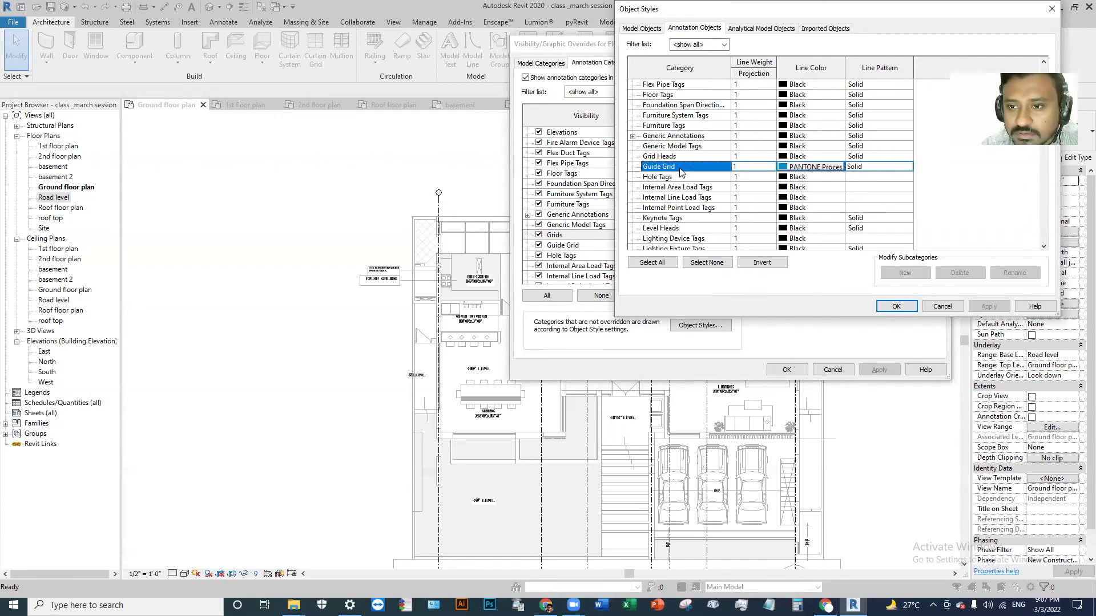
{"action": "left_click", "coordinate": [683, 157]}
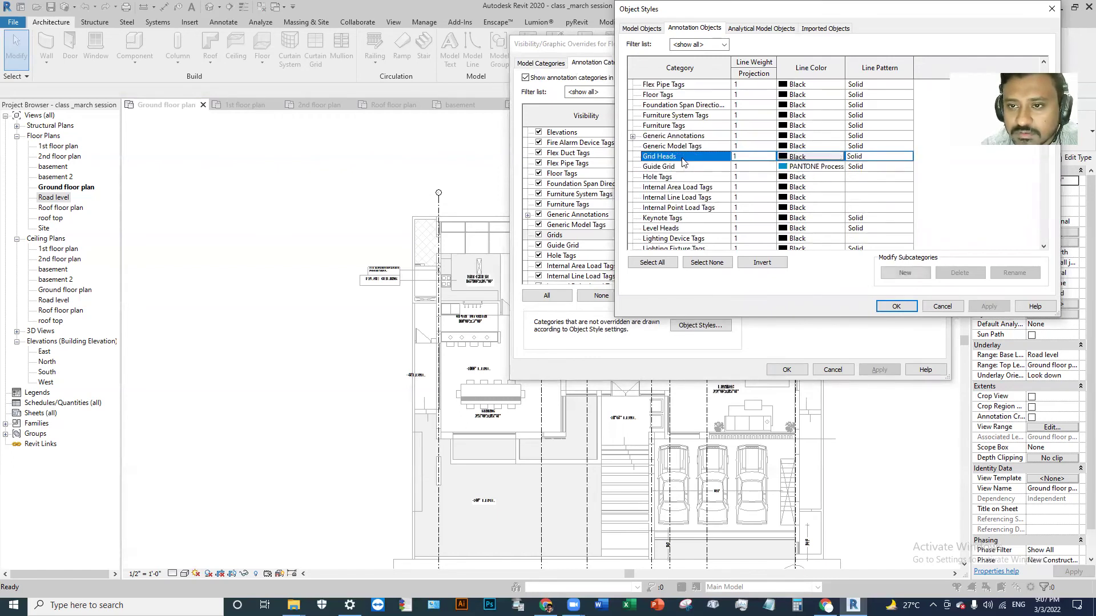
Give Grid Heads an orange RGB 255-128-064 line colour, apply, and close Object Styles.
{"action": "left_click", "coordinate": [783, 158]}
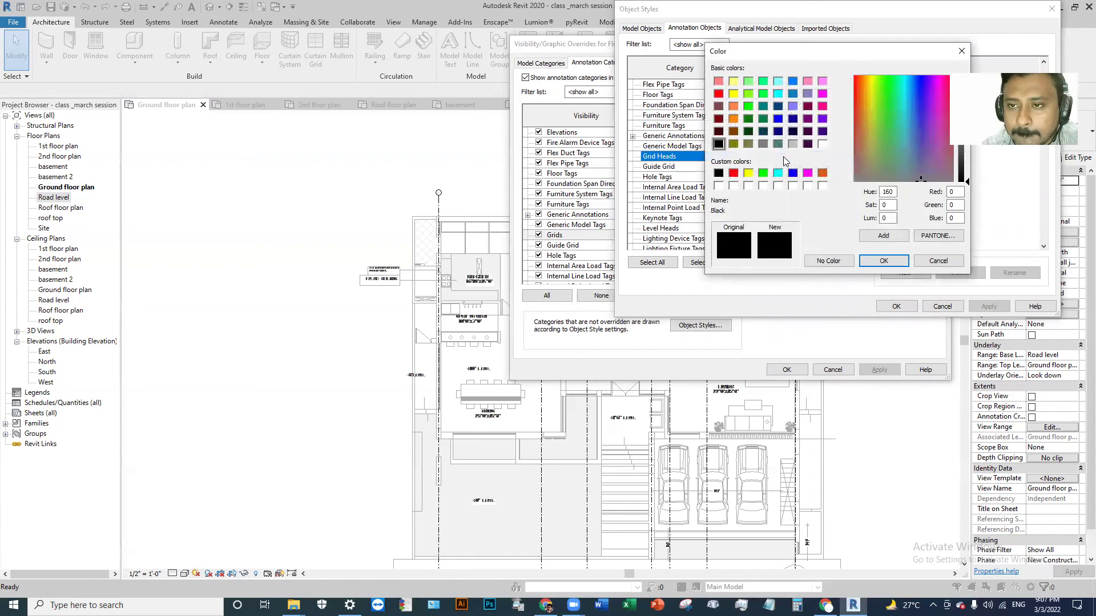
{"action": "left_click", "coordinate": [733, 106]}
{"action": "left_click", "coordinate": [867, 265]}
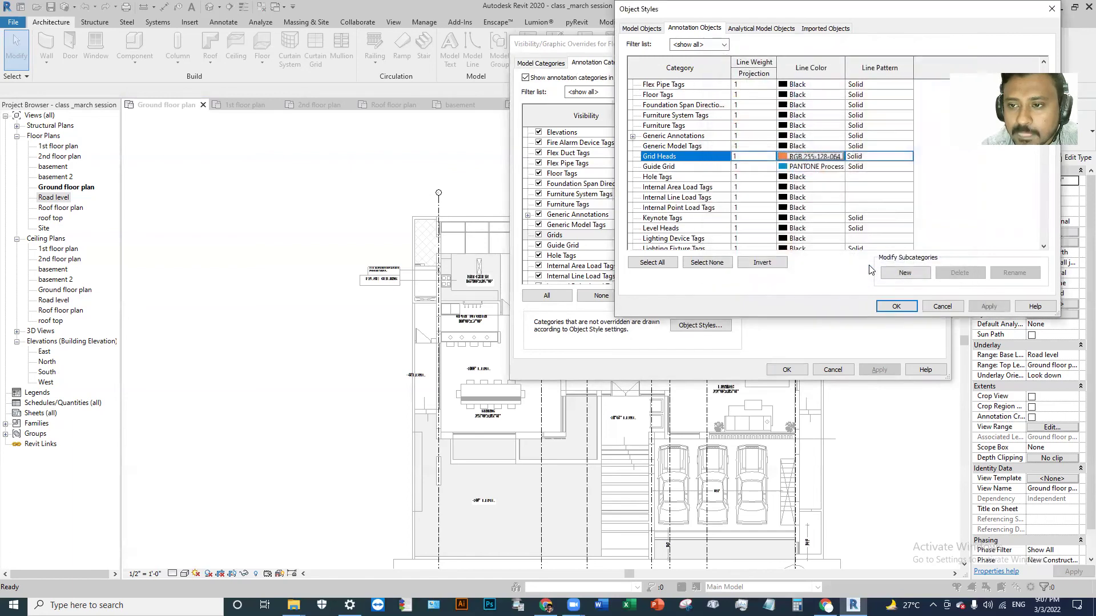
{"action": "left_click", "coordinate": [977, 308]}
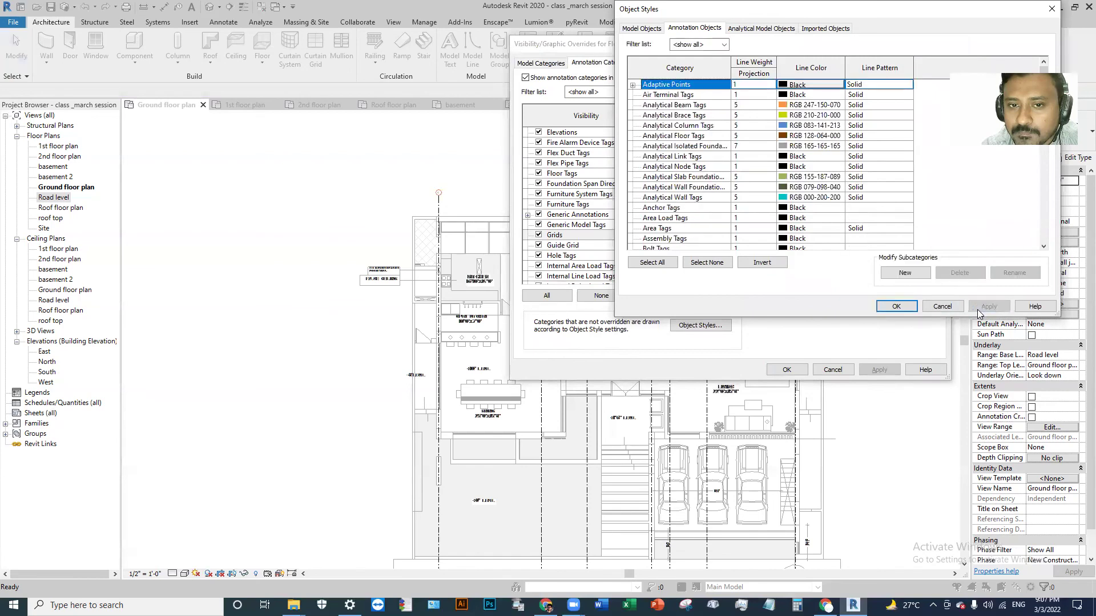
{"action": "left_click", "coordinate": [896, 306]}
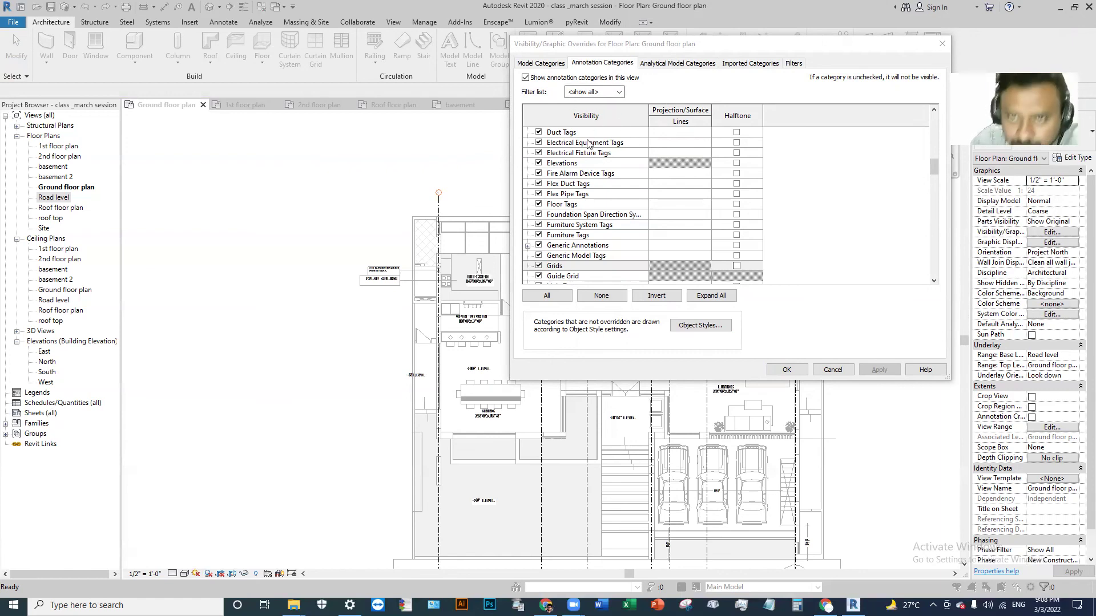
{"action": "scroll", "coordinate": [632, 199], "scroll_direction": "down", "scroll_amount": 1}
{"action": "scroll", "coordinate": [631, 199], "scroll_direction": "down", "scroll_amount": 2}
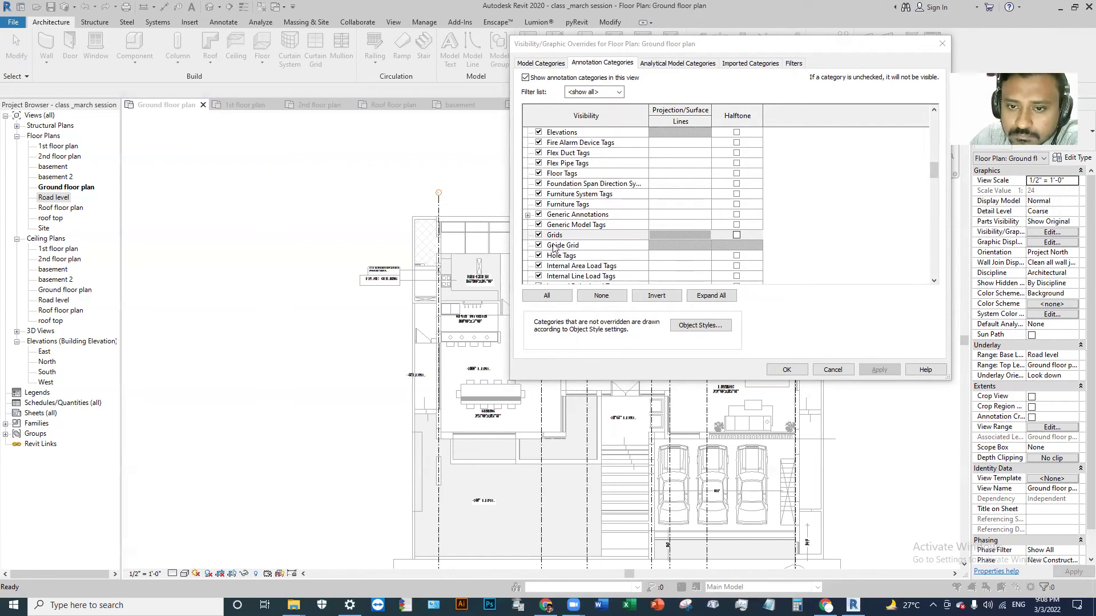